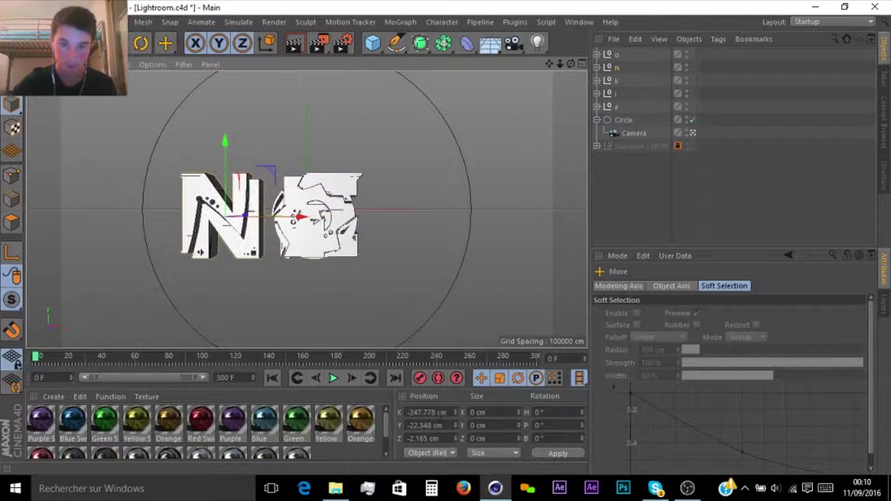
Step: Set the X position of the letter nulls n and o to 0 cm
type("0")
key("Return")
left_click(617, 55)
left_click(440, 413)
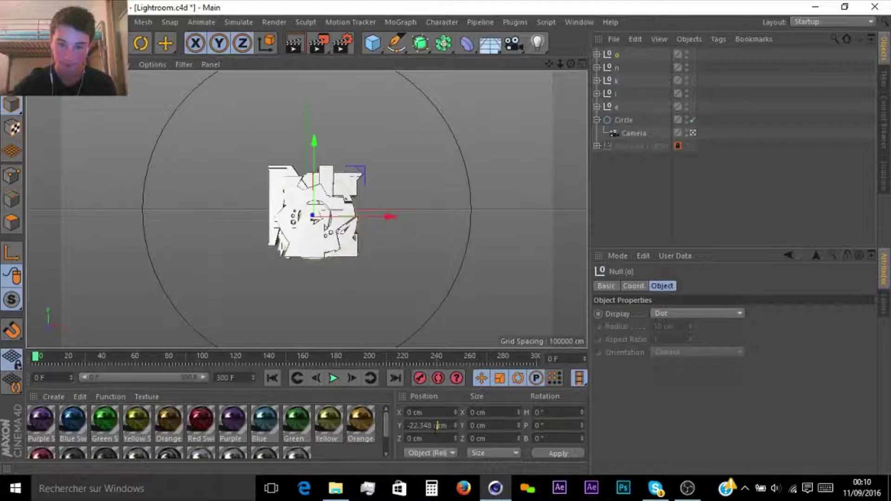
Step: Delete the five letter nulls o, n, k, i and e, and add a MoText object
left_click(616, 107, "shift")
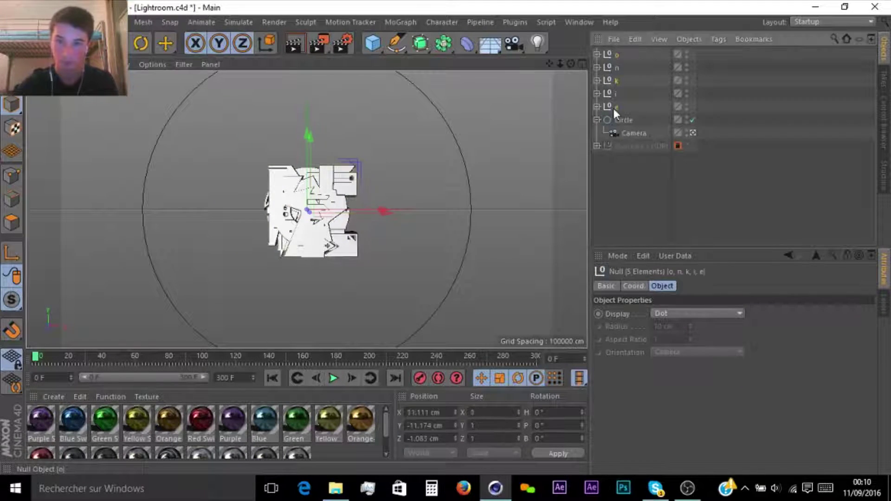
key("Delete")
left_click(401, 22)
left_click(411, 173)
left_click(655, 488)
left_click(816, 7)
left_click(664, 486)
left_click(663, 487)
Step: Align the MoText to Middle, change its text to NEIKO and set its depth to 50 cm
left_click(705, 416)
left_click(700, 437)
left_click_drag(650, 344, 442, 346)
type("NEIKO")
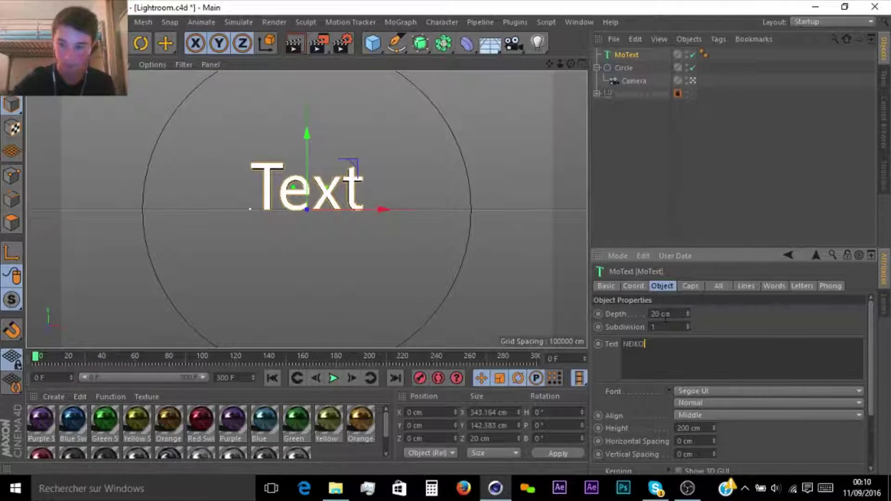
left_click_drag(668, 316, 643, 316)
type("50")
Step: Give the text a Fillet Cap at start and end, each with 20 steps and a 3 cm radius
left_click(694, 287)
left_click(729, 314)
left_click(726, 354)
left_click(728, 353)
left_click(726, 393)
type("20")
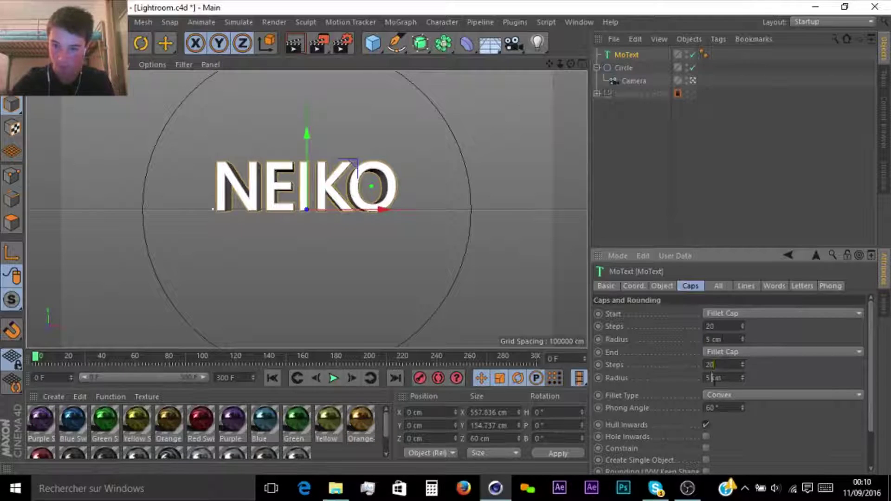
Step: Change the text's font to Nougat Regular and lower the text to Y -70 cm
left_click(661, 286)
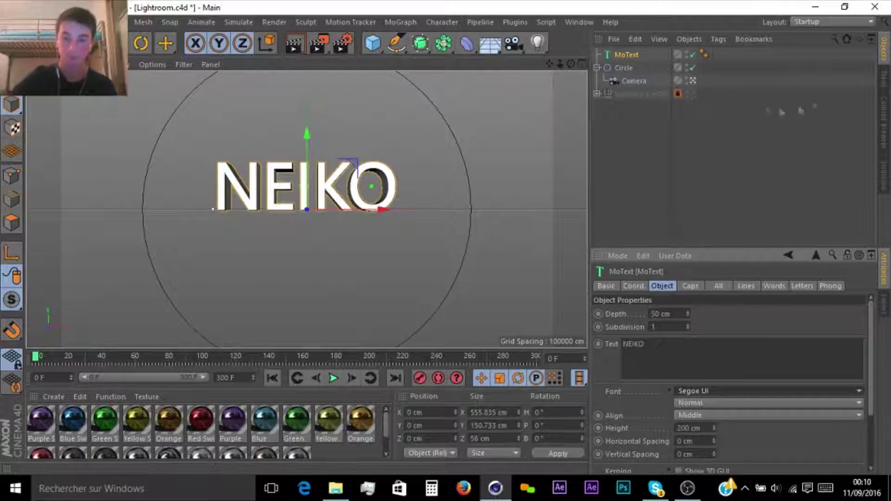
left_click(785, 392)
scroll(755, 251, "down", 5)
scroll(756, 250, "down", 3)
scroll(731, 190, "up", 15)
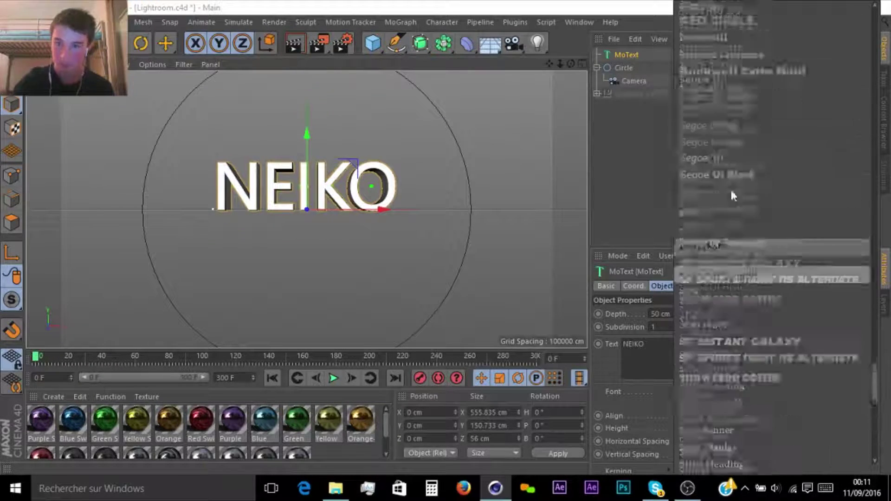
left_click(729, 175)
left_click_drag(307, 184, 303, 207)
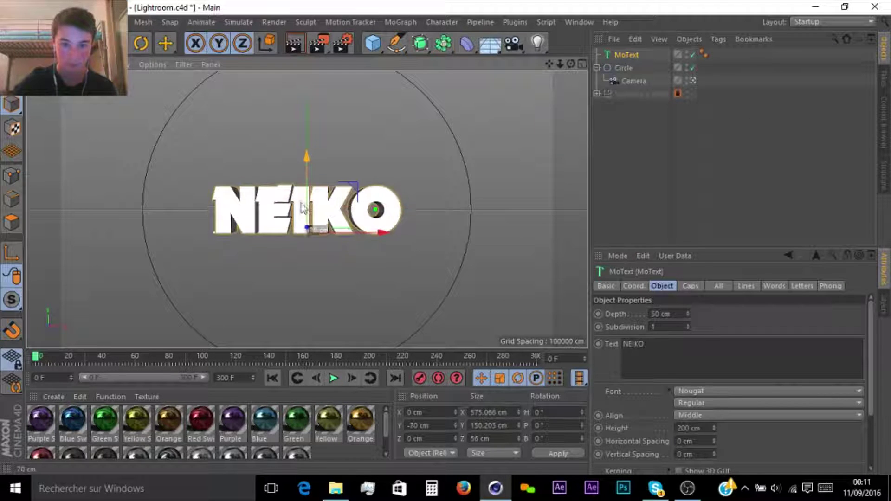
Step: Duplicate the MoText and give the copy a 30 cm depth and a 5 cm fillet cap radius
left_click(621, 53)
key("ctrl+c")
key("ctrl+v")
left_click_drag(669, 314, 647, 314)
left_click(691, 286)
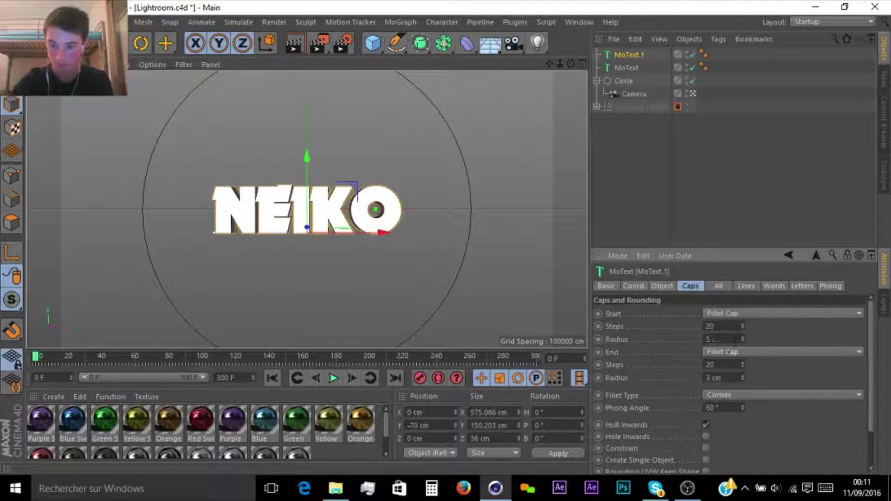
Step: Shift the text in depth in the side view, to a Z position of -25 cm
key("F5")
left_click(626, 68, "ctrl")
left_click_drag(205, 322, 191, 323)
middle_click(172, 158)
left_click(662, 162)
left_click(654, 496)
left_click(717, 28)
Step: Make both MoText objects editable and expand their hierarchies down to the individual letters
left_click_drag(656, 55, 611, 72)
key("c")
left_click(597, 68)
left_click(598, 55)
left_click(604, 68)
left_click(611, 81)
left_click(604, 172)
left_click(611, 186)
left_click(638, 199)
left_click(626, 159)
left_click_drag(334, 209, 416, 103)
key("ctrl+z")
Step: Nest each letter of the copied text under the matching letter of the original text, and collapse the letters
left_click(638, 198)
left_click_drag(638, 94, 639, 199)
left_click_drag(639, 93, 639, 187)
left_click_drag(650, 246, 638, 200)
left_click(619, 187)
left_click(619, 160)
left_click(619, 147)
left_click(618, 134)
left_click(618, 122)
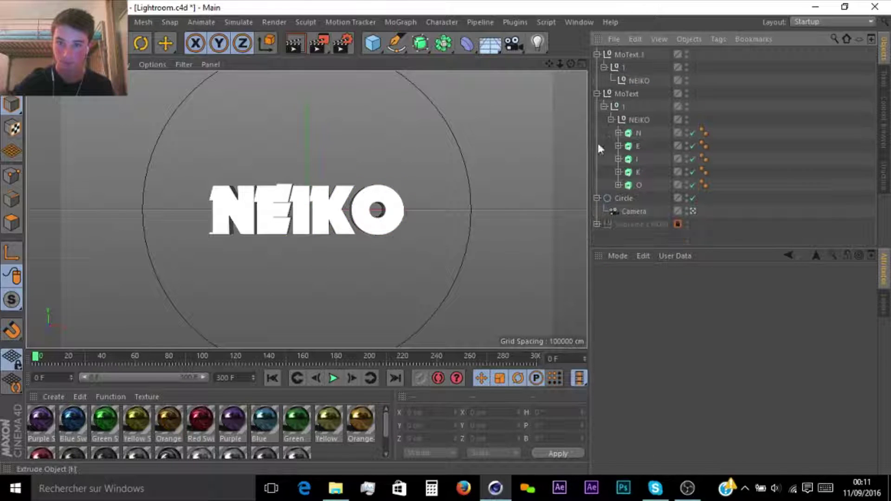
Step: Enable the Hierarchical option on the five original letter extrusions together
left_click_drag(598, 134, 646, 184)
scroll(706, 446, "down", 3)
left_click(668, 285)
left_click(663, 364)
Step: Expand all letters, apply the dark glossy material to the outer N and change its texture projection
left_click(638, 236)
left_click(618, 185)
left_click(618, 172)
left_click(618, 146)
left_click(619, 185)
left_click(618, 133)
scroll(259, 438, "down", 3)
left_click_drag(264, 433, 638, 133)
left_click(696, 340)
left_click(691, 389)
left_click(677, 393)
Step: Copy the dark material tag to the inner E, outer I, inner K and outer O
left_click_drag(717, 133, 718, 174, "ctrl")
left_click_drag(713, 215, 716, 212, "ctrl")
left_click_drag(717, 211, 719, 187, "ctrl")
left_click(719, 132)
left_click(734, 119)
left_click_drag(717, 185, 718, 211, "ctrl")
left_click(746, 178)
Step: Apply the Blue material to the inner O and change its texture projection
scroll(274, 426, "up", 2)
left_click_drag(265, 424, 648, 205)
left_click(719, 340)
left_click(715, 391)
left_click(676, 393)
Step: Copy the Blue material tag to the outer K, inner I, outer E and inner N, and render a preview
left_click_drag(718, 205, 718, 154, "ctrl")
left_click_drag(717, 153, 722, 116, "ctrl")
left_click_drag(717, 76, 718, 74, "ctrl")
left_click_drag(718, 74, 717, 61, "ctrl")
left_click(747, 111)
key("ctrl+r")
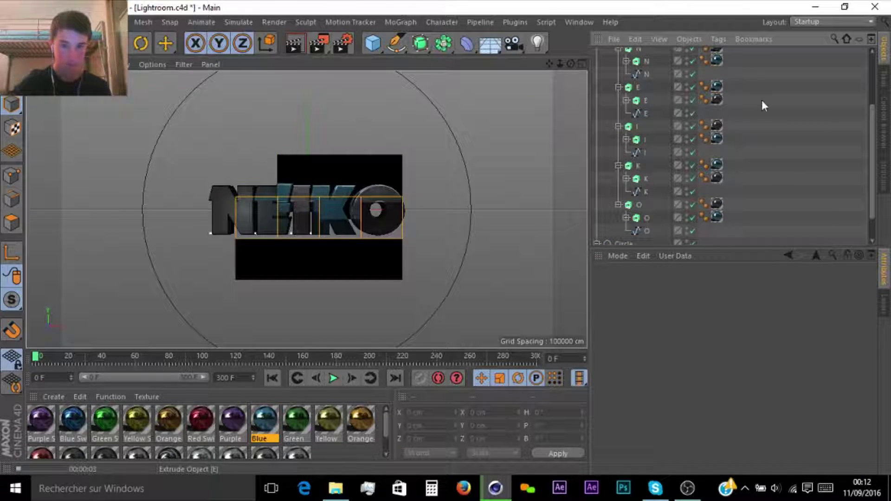
Step: Move the MoText null's axis to 0 cm on Y and Z
scroll(762, 99, "up", 2)
left_click(638, 114)
key("r")
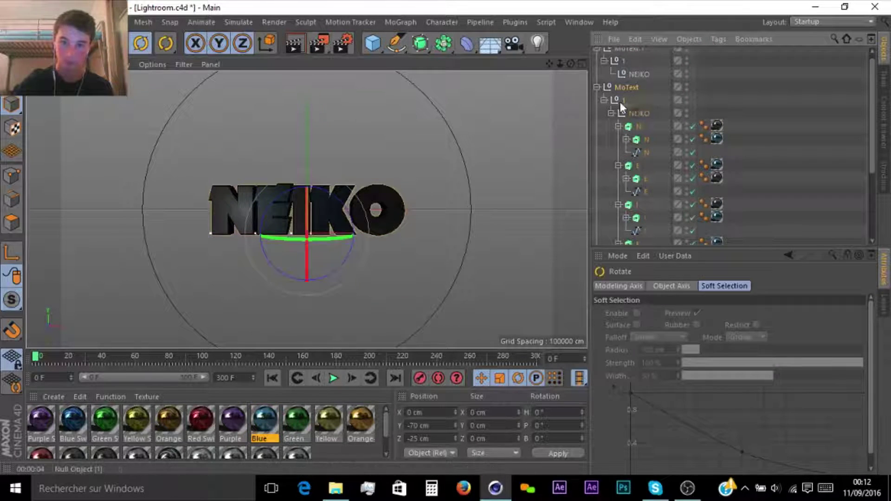
left_click(625, 100)
left_click(628, 89)
double_click(418, 426)
type("0")
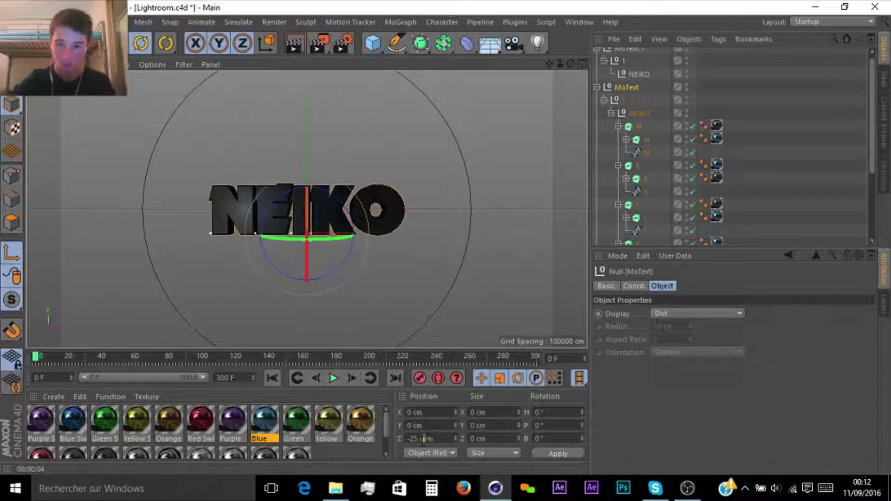
key("Return")
key("l")
Step: Tilt the text to a 50° pitch for a test render, and undo the rotation
left_click_drag(302, 198, 296, 16, "shift")
key("ctrl+r")
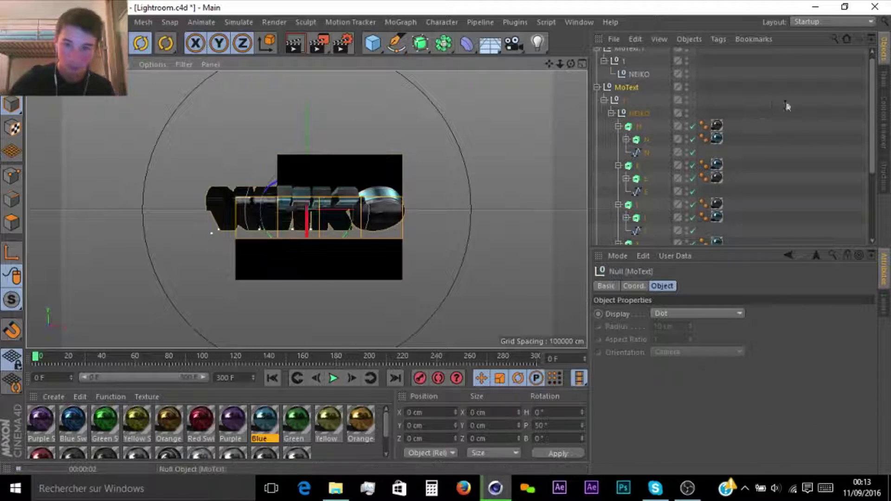
key("ctrl+z")
Step: Collapse and select the five letters, and move their axes to 0 cm on X, Y and Z
left_click_drag(618, 127, 618, 179)
left_click_drag(646, 185, 606, 131)
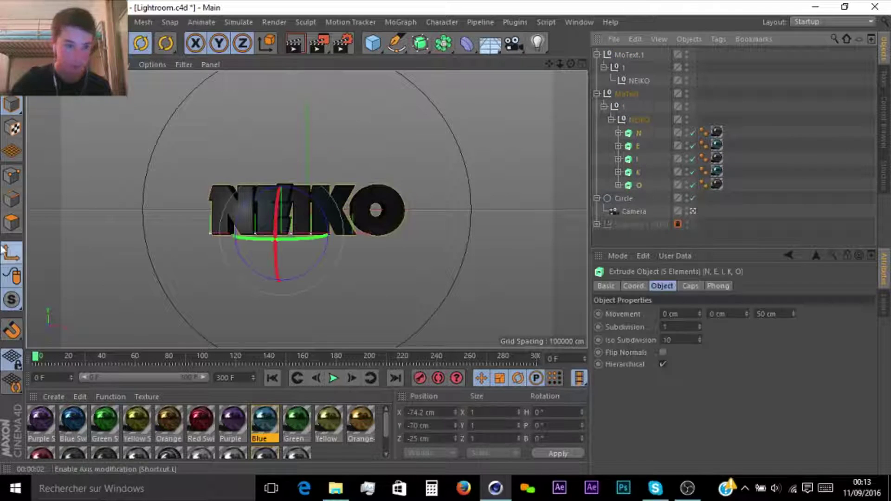
key("l")
double_click(420, 412)
type("0\t0\t0")
key("Return")
key("e")
middle_click(550, 220)
scroll(367, 285, "down", 8)
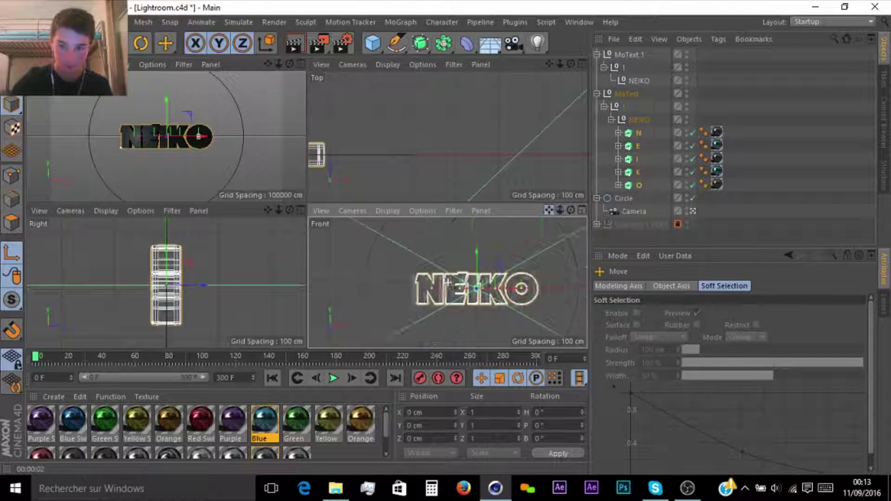
Step: Centre the axes of N, E and I on their own letters along X, placing N's at 70 cm and I's at 270 cm
left_click(638, 134)
double_click(420, 412)
type("70")
key("Return")
left_click(638, 151)
left_click(638, 159)
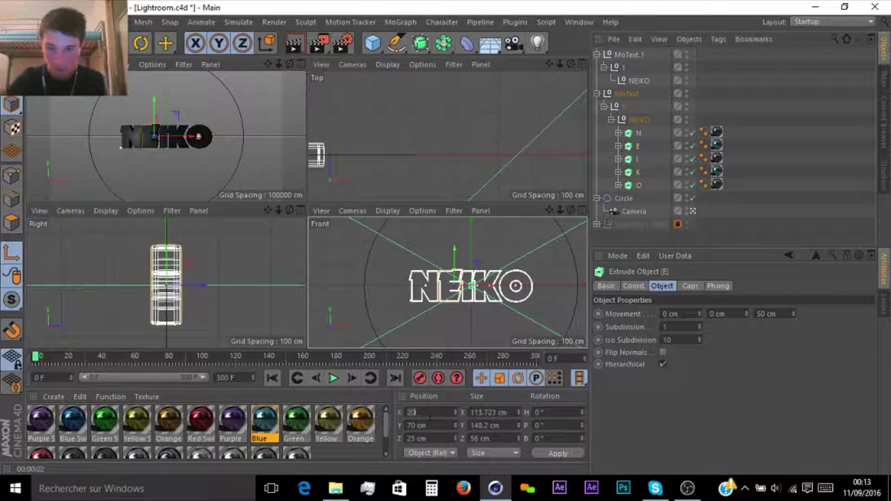
double_click(425, 413)
type("30")
key("Return")
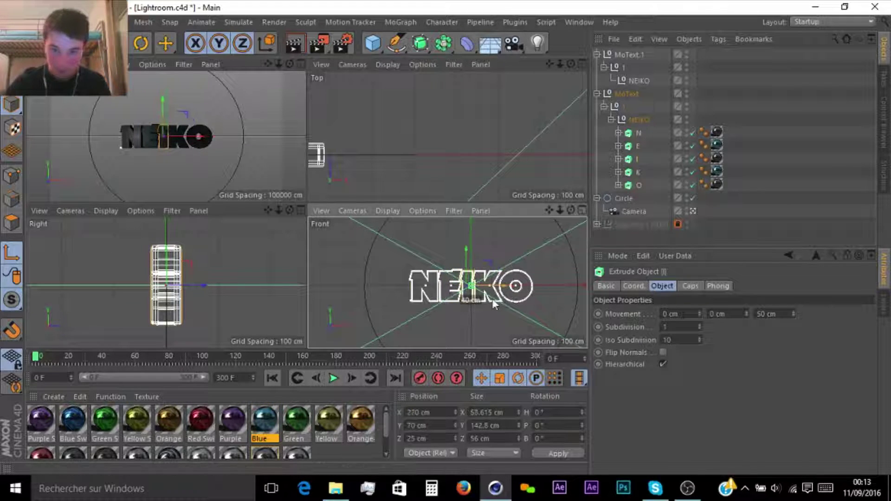
Step: Centre the axes of K and O on their own letters along X, placing O's at 495 cm
left_click(640, 172)
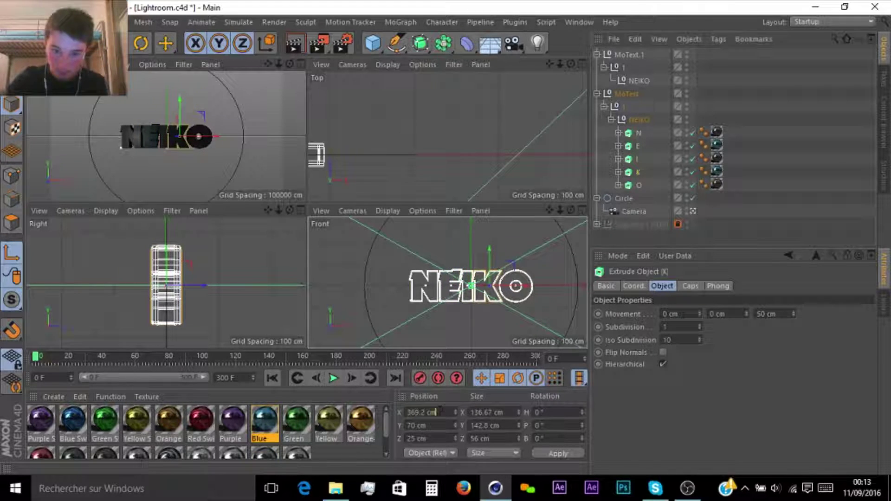
left_click(638, 185)
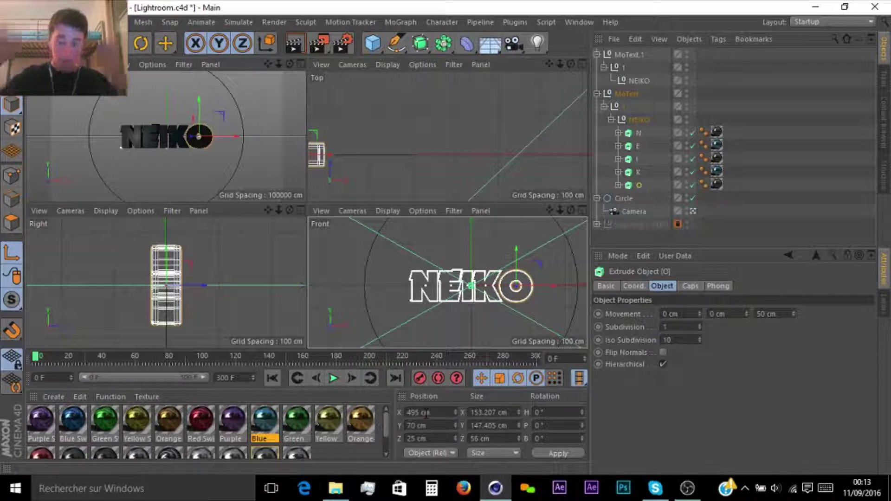
left_click(223, 175)
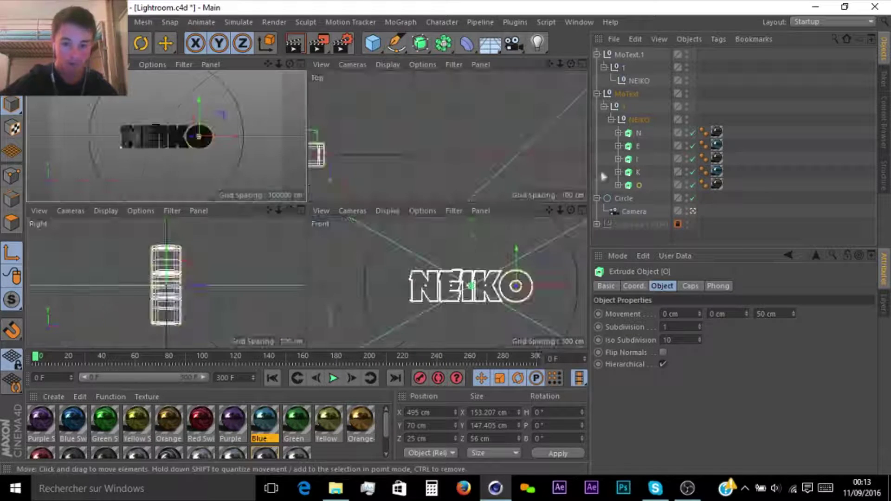
Step: Add a MoGraph Fracture object and move the five letters into it
left_click(604, 120)
left_click(400, 23)
left_click(409, 146)
left_click_drag(614, 139, 633, 55)
left_click(629, 55)
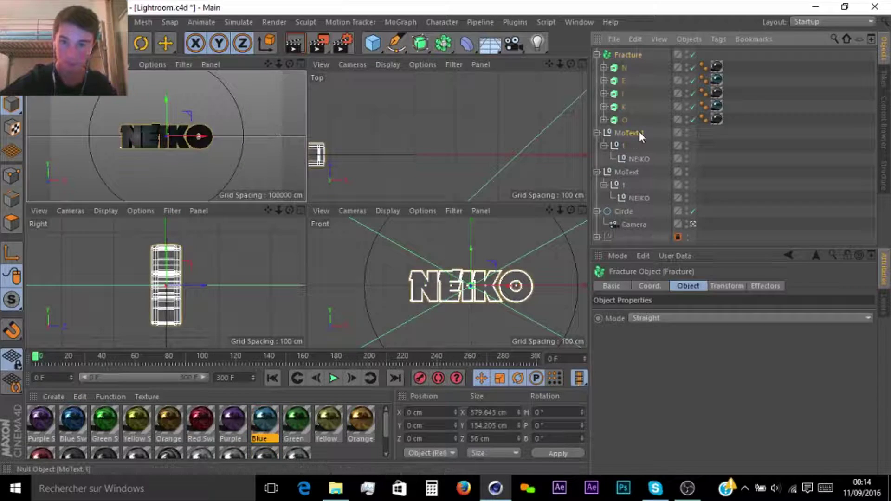
Step: Delete the two leftover MoText hierarchies and rename the Fracture object TEXT
left_click(639, 132)
left_click(632, 173, "ctrl")
key("Delete")
double_click(638, 56)
type("TEXT")
key("Return")
middle_click(273, 159)
left_click(638, 201)
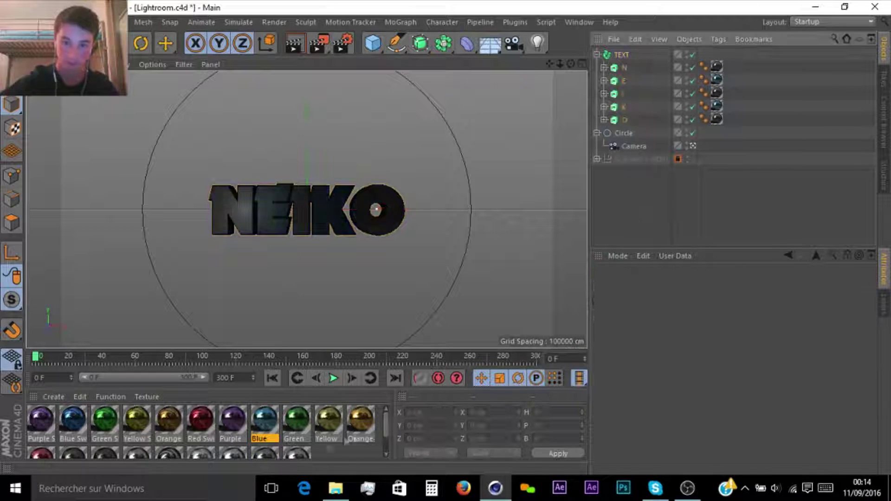
Step: Add a MoGraph Sound effector, load the Joe Garston ft Andrew Farr track from the desktop and preview the playback
left_click(344, 451)
left_click(401, 22)
mouse_move(430, 102)
left_click(520, 167)
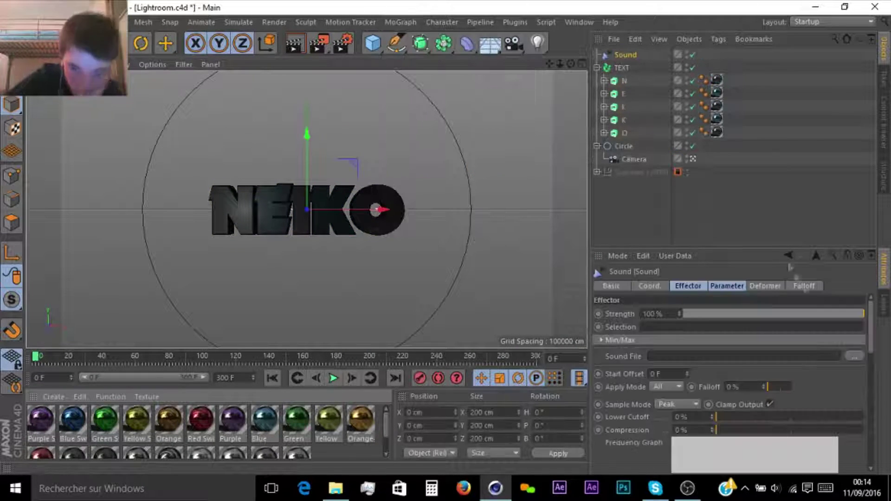
left_click(854, 357)
left_click(51, 138)
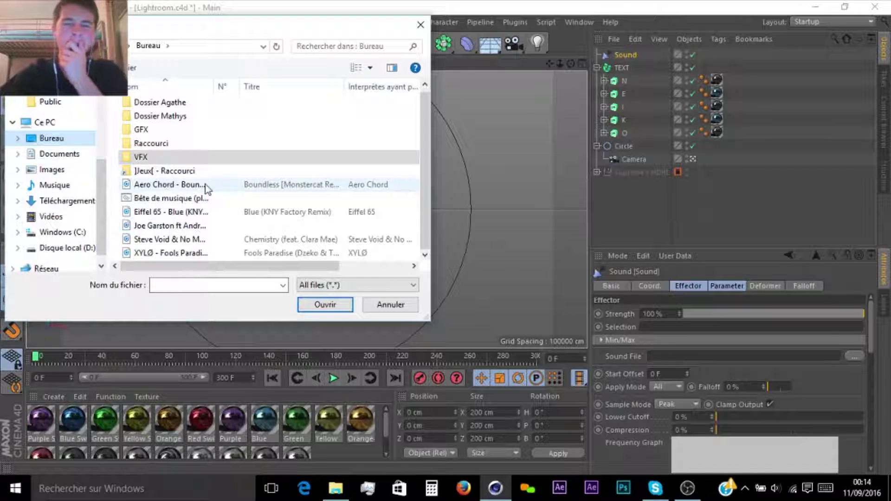
double_click(193, 228)
left_click(541, 290)
left_click(331, 379)
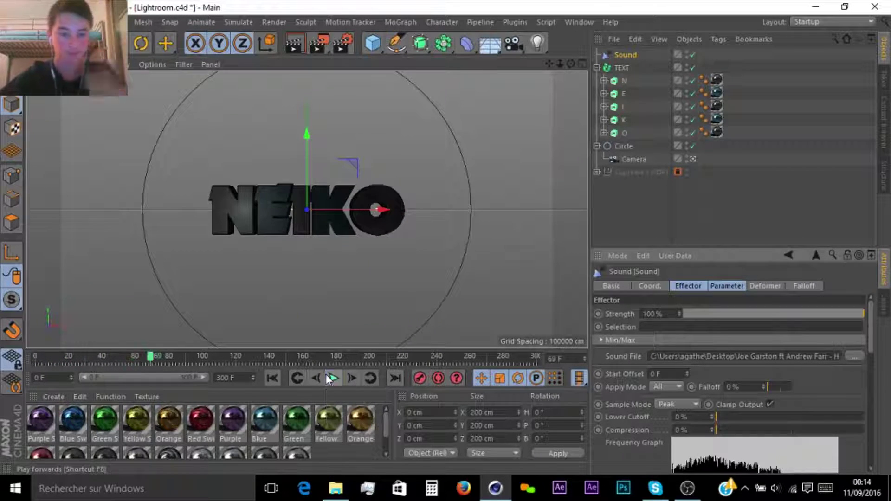
left_click(332, 380)
Step: Set the project's frame rate to 60 FPS and play the animation
left_click(599, 256)
left_click(617, 256)
left_click(631, 267)
double_click(685, 355)
type("60")
left_click(739, 399)
left_click(333, 379)
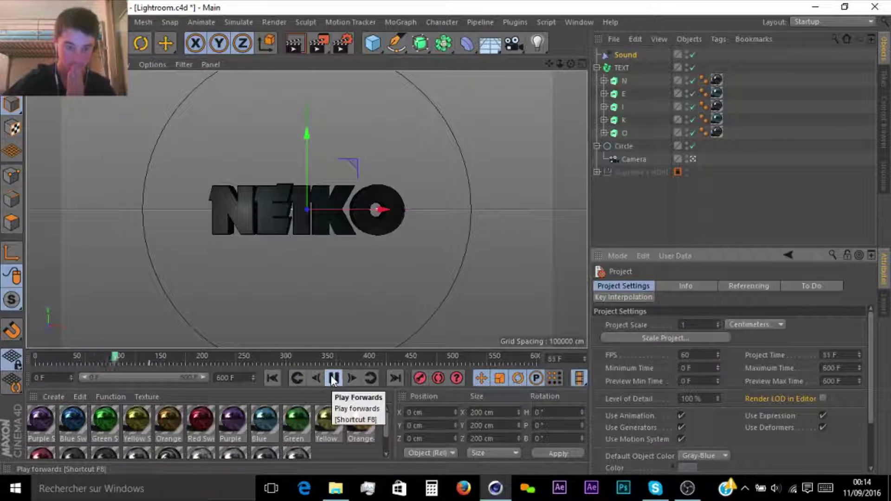
Step: Play the track in short bursts and record marker keyframes on the Sound effector at the first beats, including about frame 250
left_click(332, 381)
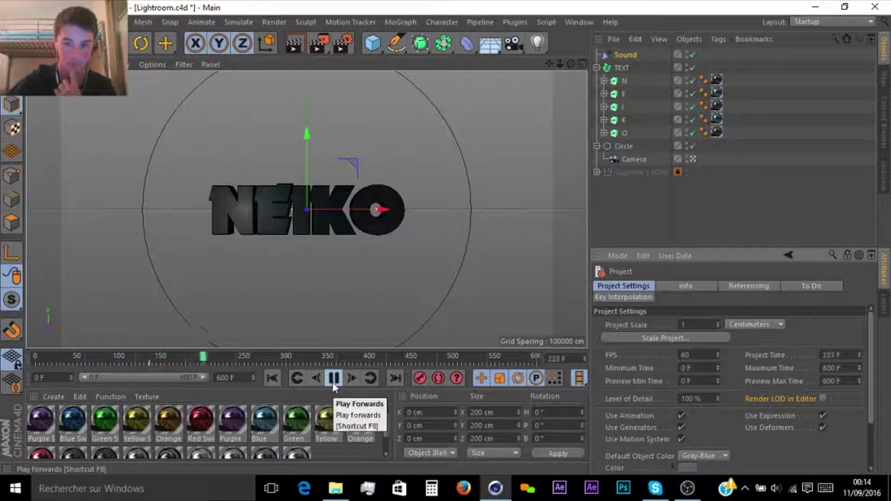
left_click(336, 380)
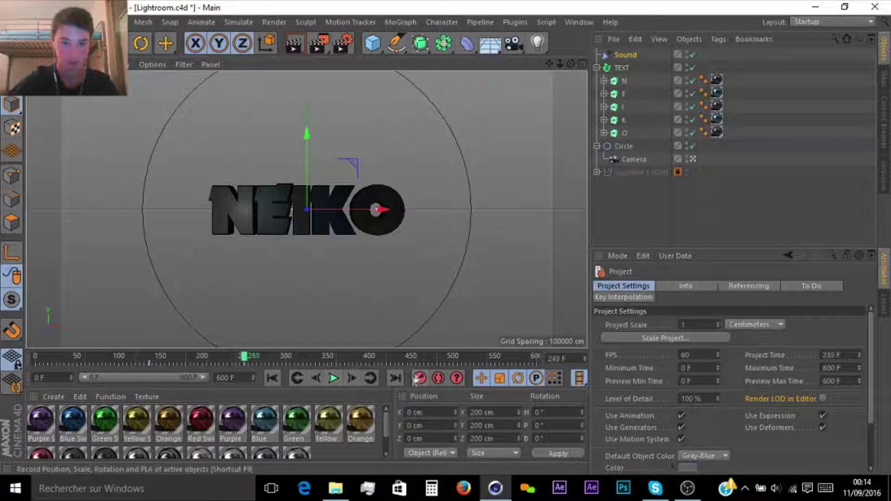
left_click(335, 379)
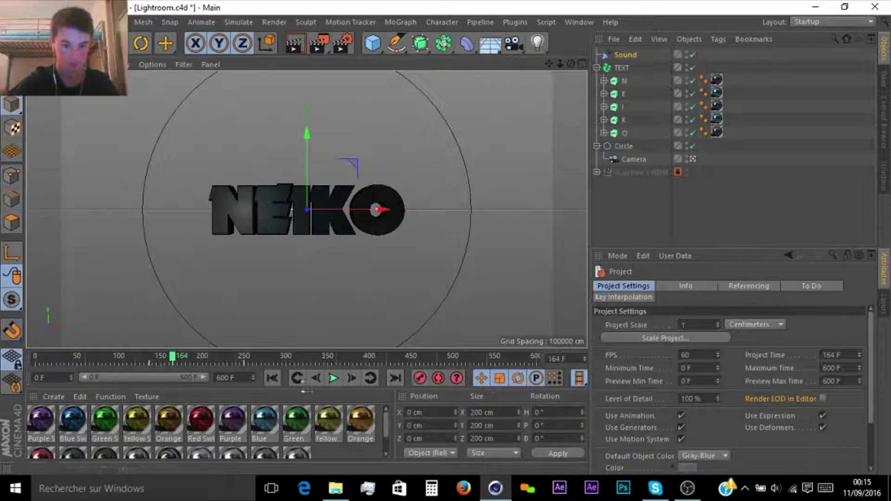
left_click(332, 379)
left_click(333, 378)
left_click(332, 379)
left_click(333, 379)
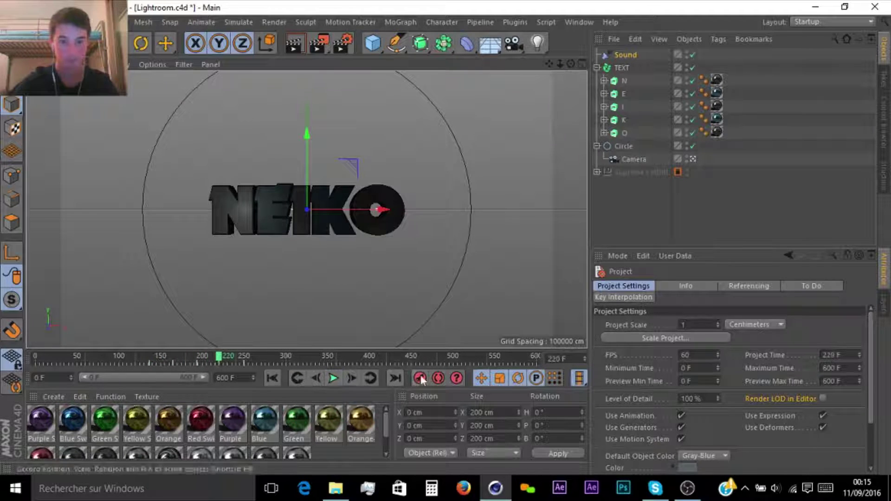
Step: Continue through the track and record marker keyframes on the Sound effector at the remaining beats, including frames 418 and 446
left_click(328, 380)
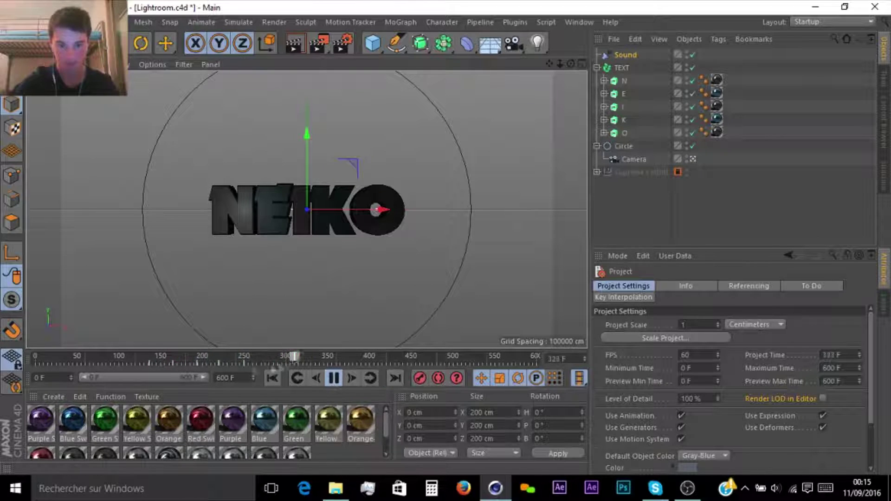
left_click(341, 376)
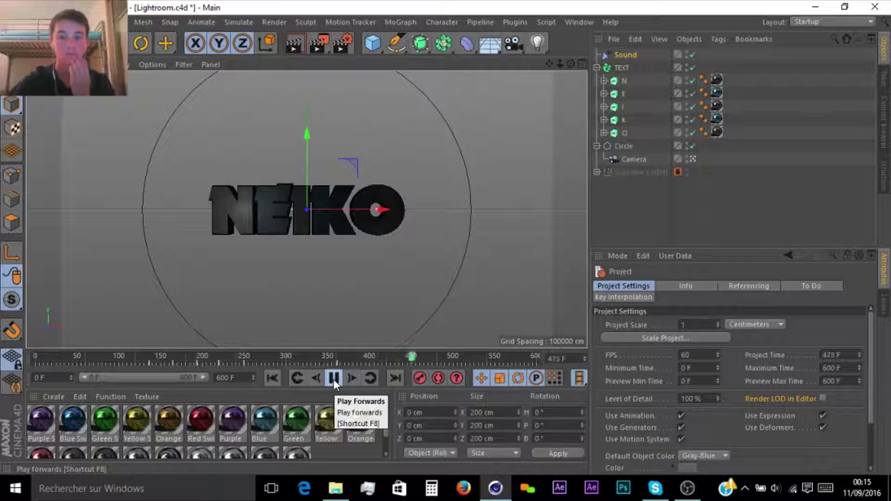
left_click_drag(431, 358, 357, 375)
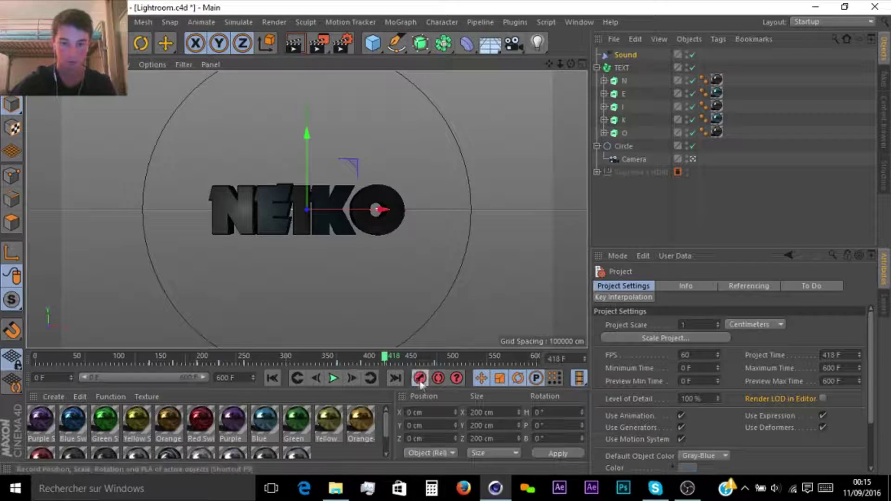
left_click(334, 379)
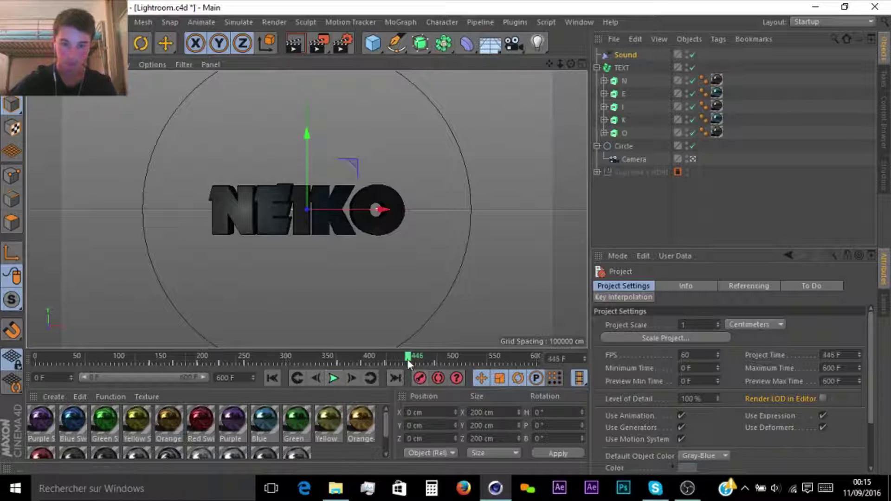
left_click(341, 381)
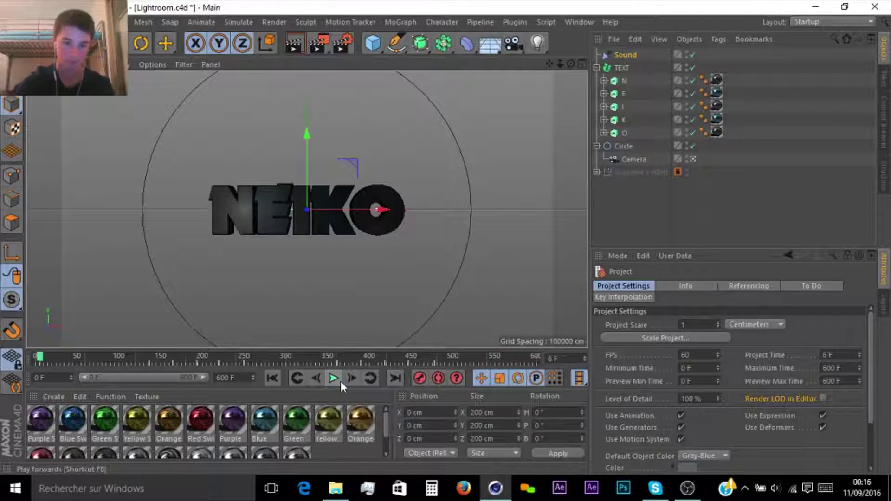
Step: Keyframe the TEXT object's pitch rotation for its first spin, with 360° at frame 0 and the spin starting around the frame 136 beat
left_click(364, 375)
left_click(622, 67)
key("r")
left_click_drag(300, 186, 393, 344)
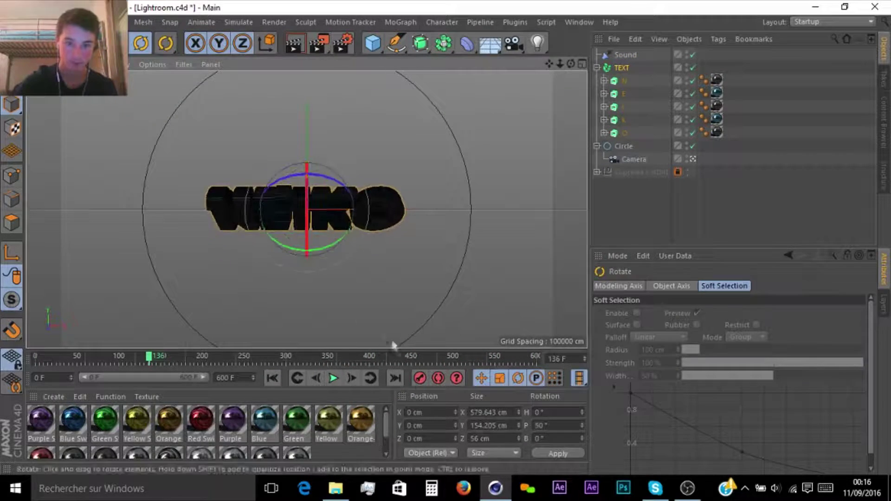
left_click_drag(328, 272, 322, 135)
left_click(274, 378)
mouse_move(307, 181)
left_mouse_down()
mouse_move(308, 228)
mouse_move(310, 191)
left_mouse_up()
left_click(333, 378)
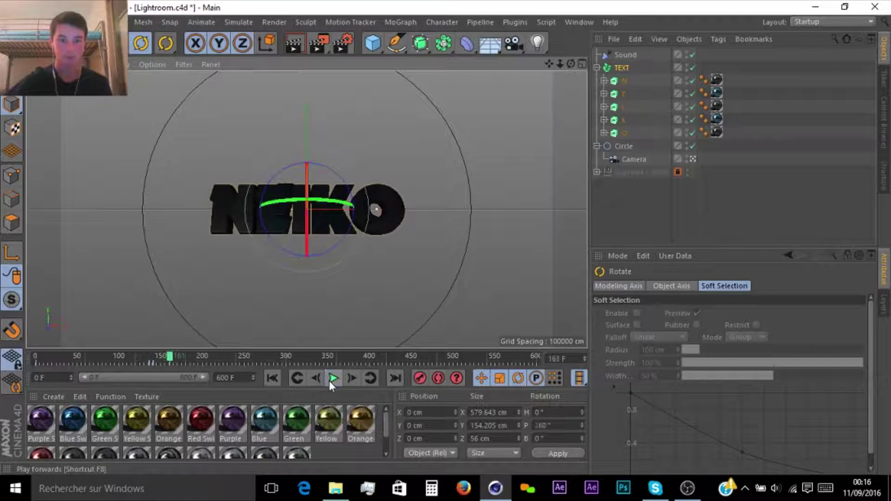
Step: Keyframe TEXT's pitch at -40° on frame 250, add the second spin at that beat and play the rotation back
left_click(626, 55)
left_click(334, 378)
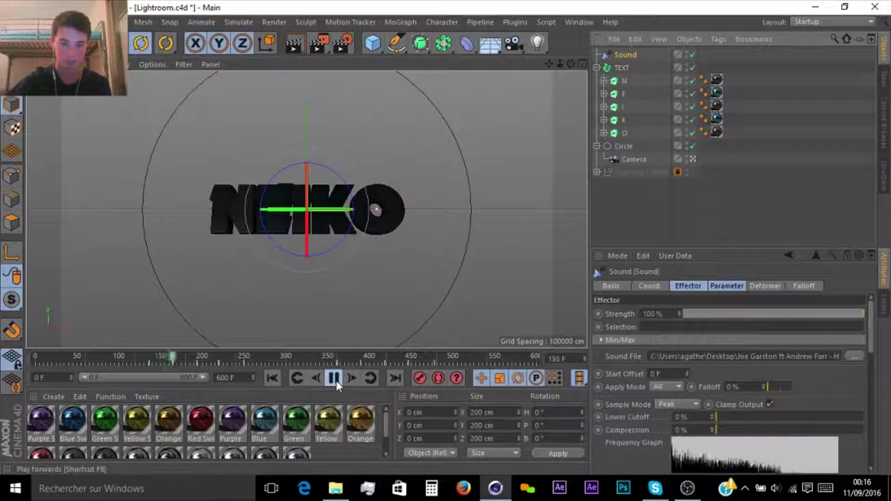
left_click(335, 378)
left_click(622, 68)
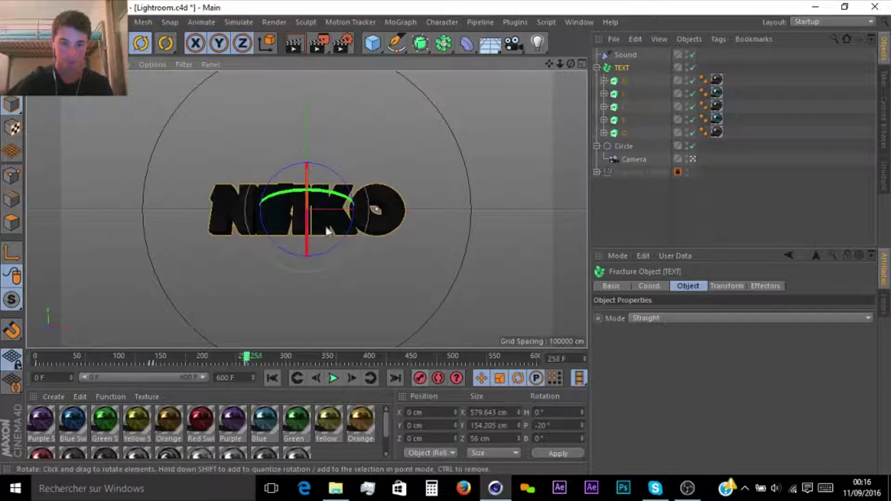
left_click(420, 377)
left_click(297, 379)
left_click_drag(307, 243, 308, 210, "shift")
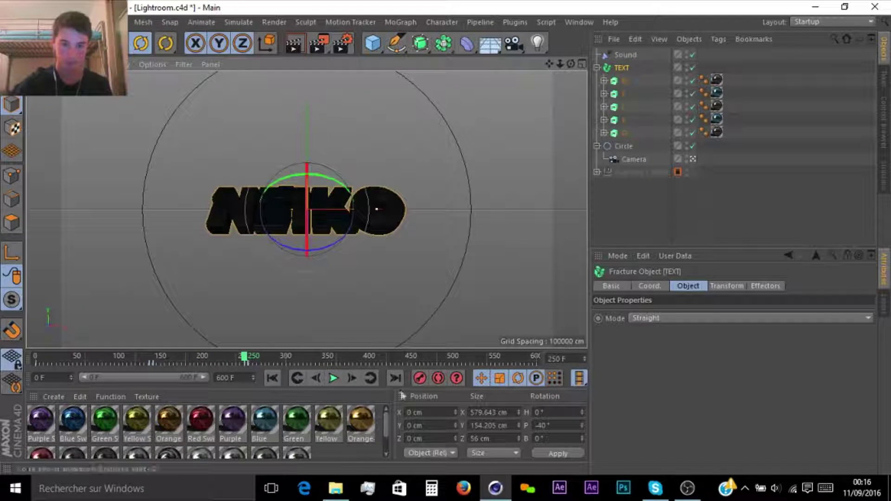
left_click(332, 379)
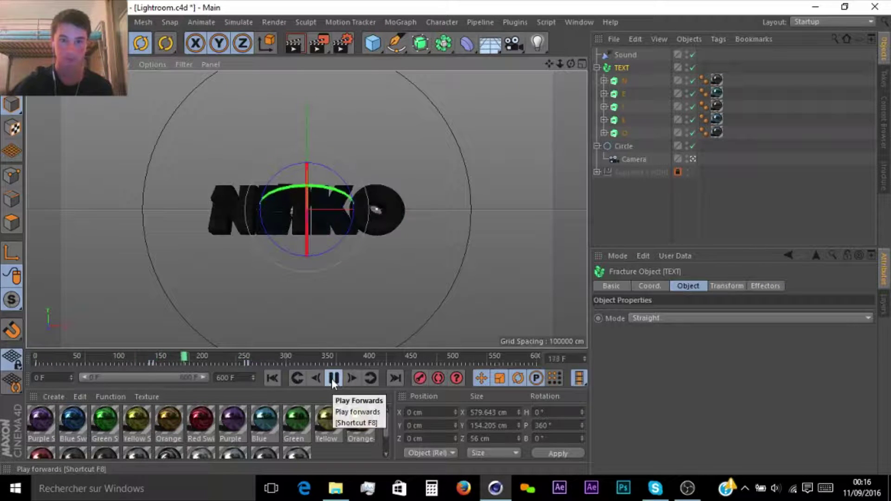
left_click(331, 379)
Step: Find the next beat marker on the Sound effector and spin TEXT's pitch to about -740° at frame 366
left_click(626, 55)
left_click(371, 378)
left_click(627, 67)
left_click_drag(307, 216, 307, 195, "shift")
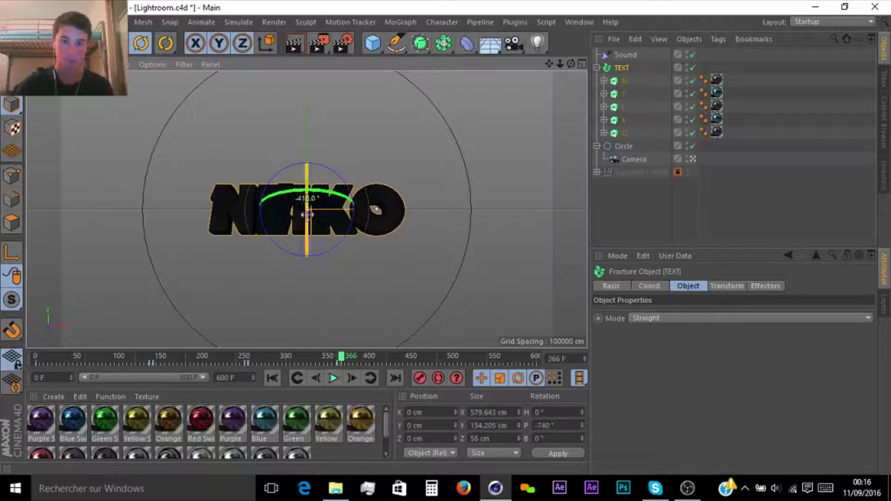
Step: Rotate TEXT to a pitch of about -840° at frame 394 and record the keyframe for that beat
left_click(626, 54)
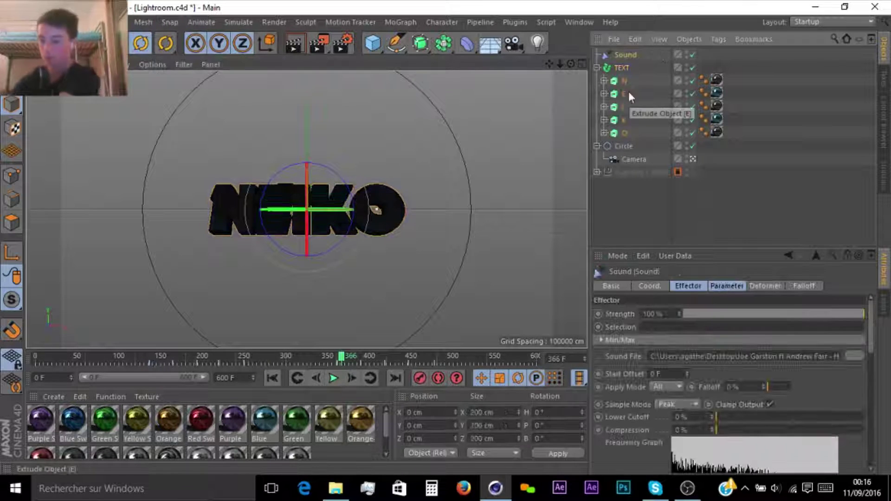
left_click(621, 67)
left_click_drag(326, 120, 327, 96)
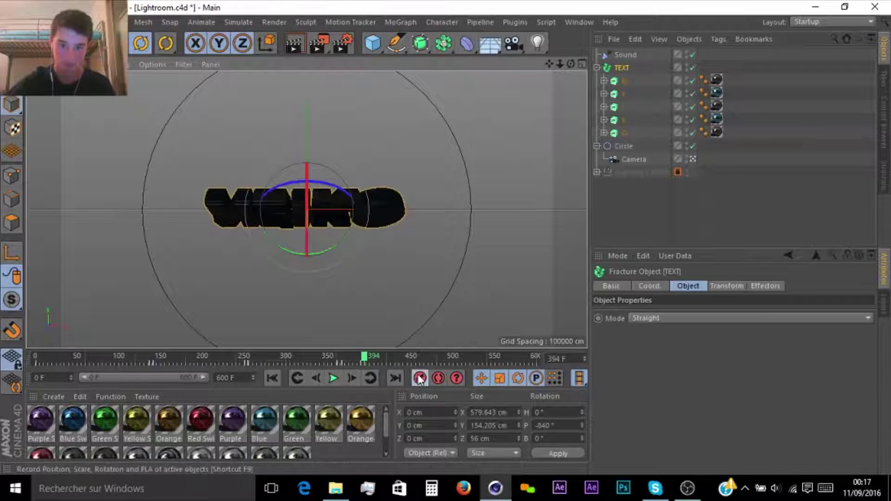
left_click(420, 378)
Step: Locate the beat near frame 418 on the Sound effector and spin TEXT's pitch to -960° at frame 423
left_click(626, 54)
left_click(334, 378)
left_click(335, 378)
left_click(622, 68)
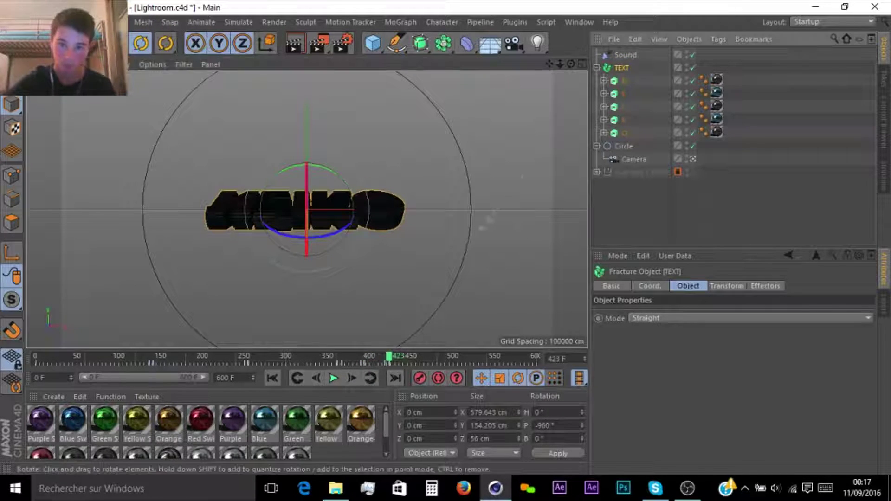
Step: Record a TEXT rotation keyframe on the frame 446 beat and spin its pitch to about -1080° at frame 451
left_click(626, 55)
left_click(621, 68)
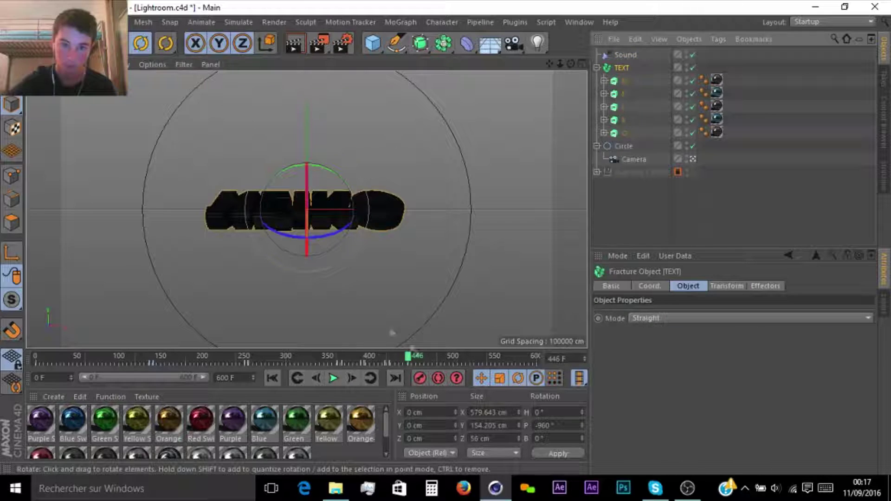
left_click_drag(307, 179, 307, 172)
left_click(420, 378)
left_click_drag(408, 356, 412, 356)
left_click_drag(306, 251, 307, 186)
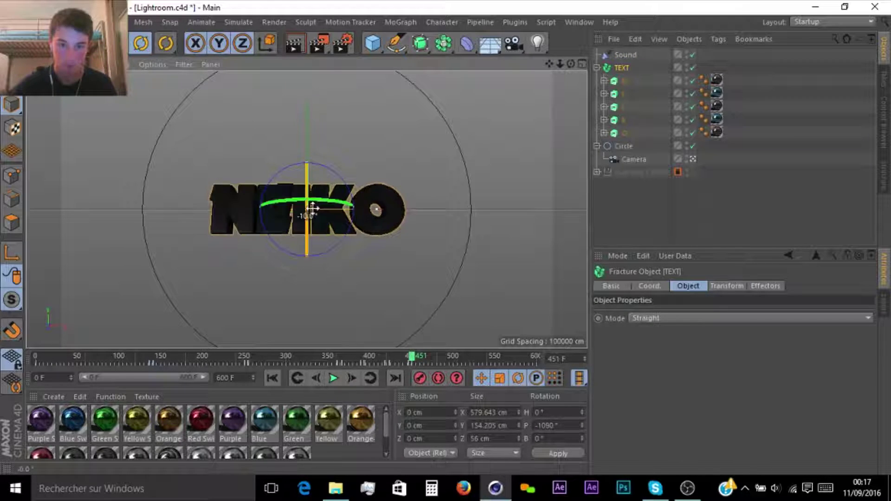
Step: Keyframe the last beat's spin of TEXT near frame 480, ending at a pitch of -1360° a few frames after the beat
left_click(624, 55)
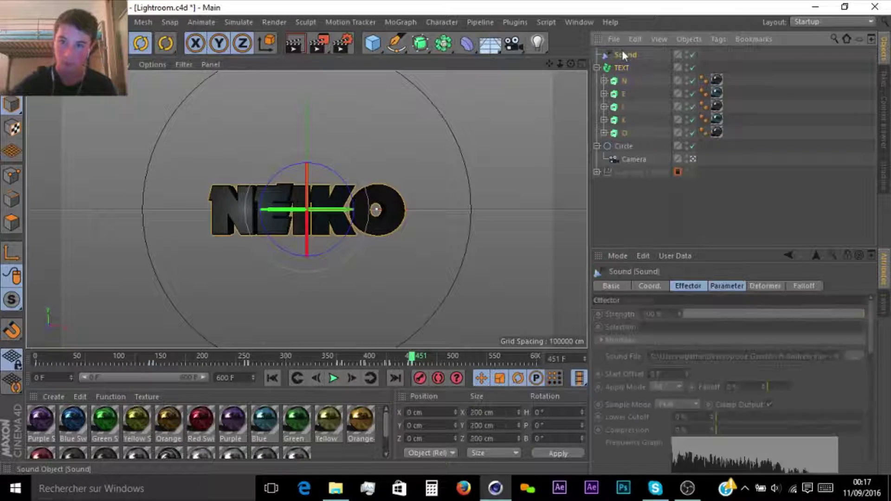
left_click(621, 68)
left_click_drag(378, 167, 318, 176)
left_click(421, 378)
left_click_drag(434, 357, 438, 356)
left_click_drag(306, 237, 307, 200)
left_click(420, 379)
Step: Rotate TEXT to a final pitch of -1450° at frame 600, keyframe it and play the animation from the start
left_click_drag(438, 356, 536, 356)
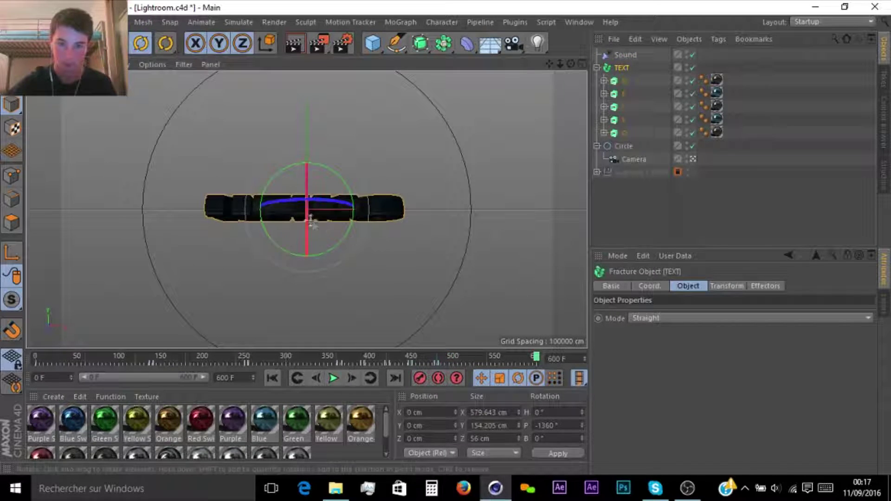
left_click_drag(307, 220, 395, 77)
left_click(334, 377)
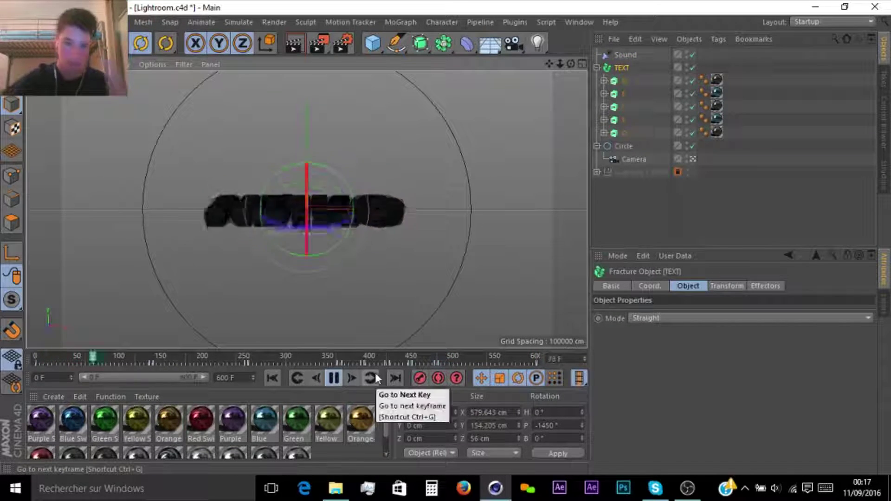
left_click(333, 378)
left_click(650, 286)
left_click(272, 378)
right_click(622, 69)
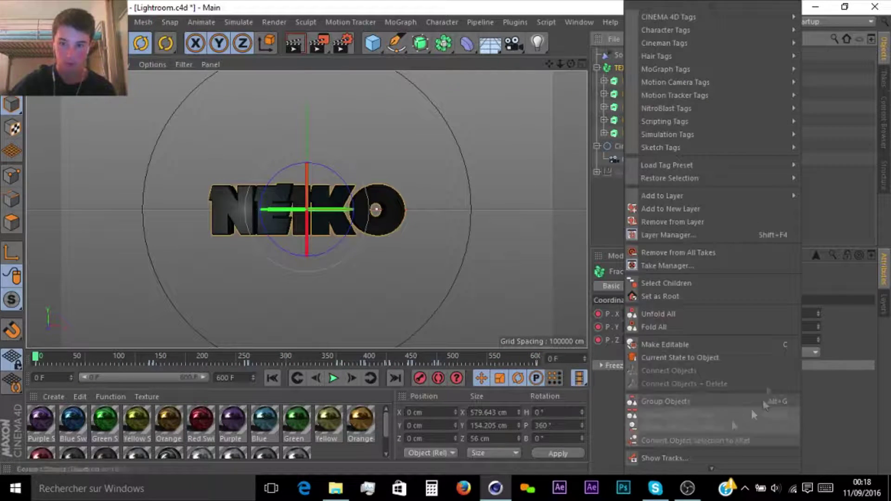
left_click(662, 409)
left_click(814, 99)
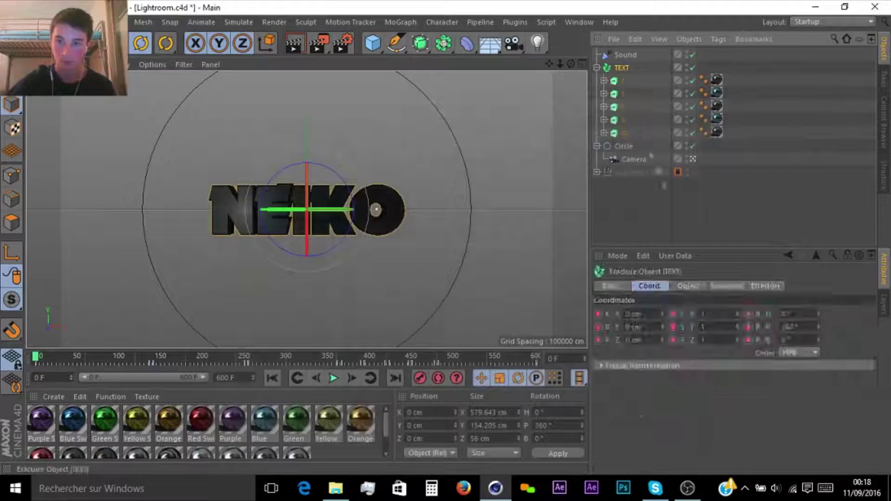
Step: Show the F-curve of the TEXT object's pitch rotation in the Timeline
left_click(688, 286)
left_click(650, 286)
right_click(761, 326)
mouse_move(782, 246)
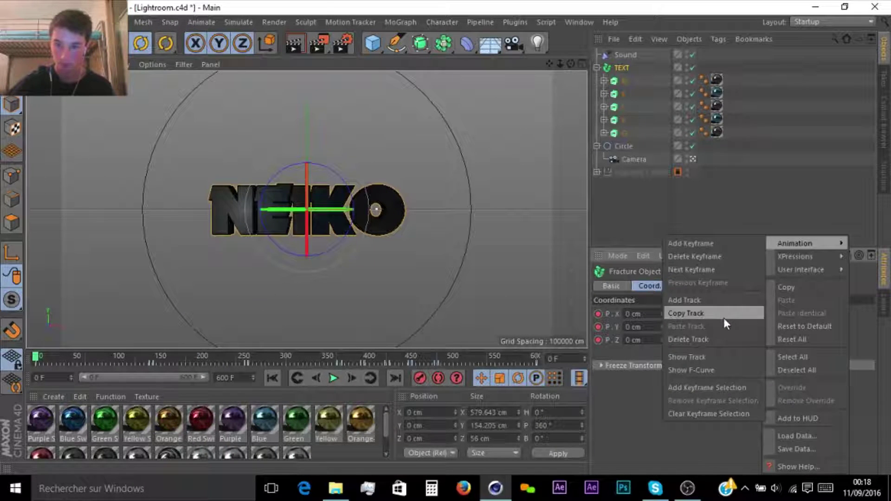
left_click(718, 360)
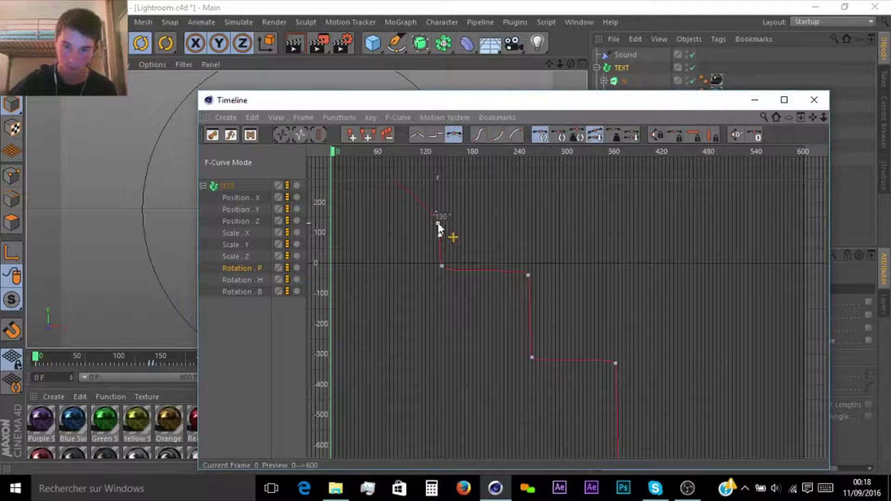
Step: Reshape the Rotation.P curve by shifting the first spin's starting key earlier and adjusting the key near frame 255
left_click(442, 267)
left_click(528, 275)
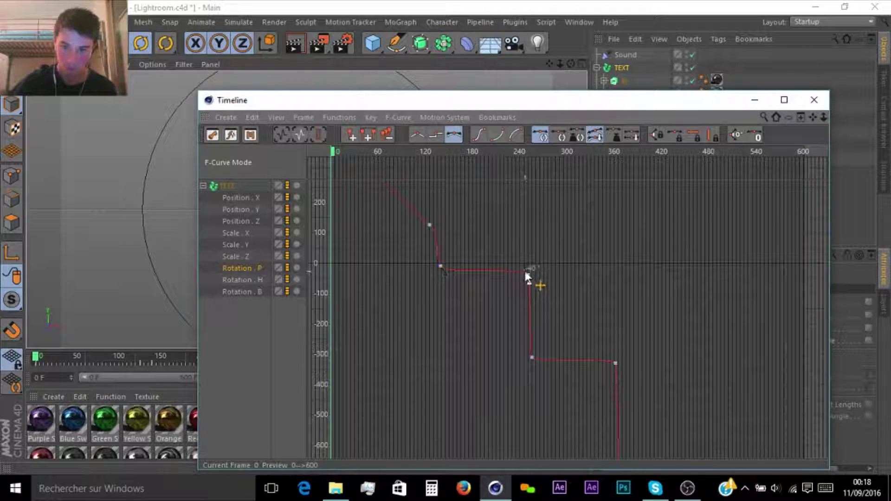
left_click(532, 357)
left_click_drag(532, 356, 538, 364)
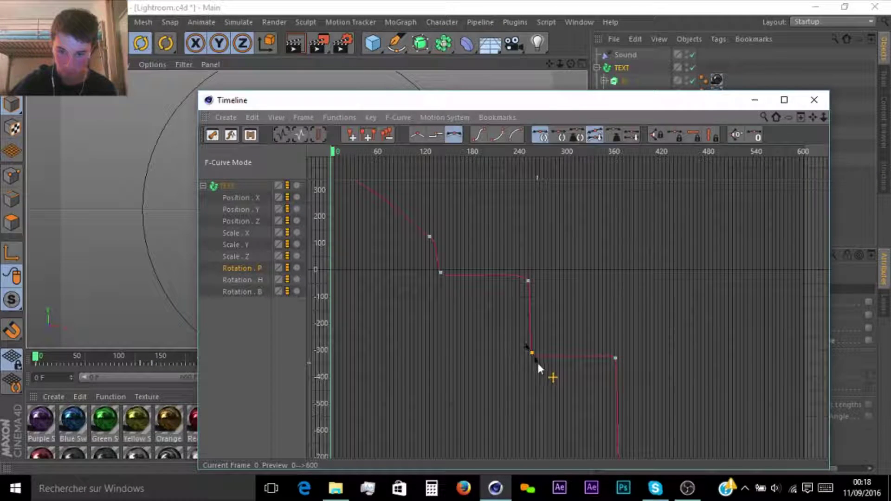
left_click_drag(617, 358, 622, 363, "ctrl")
Step: Slow the end of the last spin by moving its key to about frame 506 on the Rotation.P curve, then preview the animation
left_click_drag(813, 117, 665, 57)
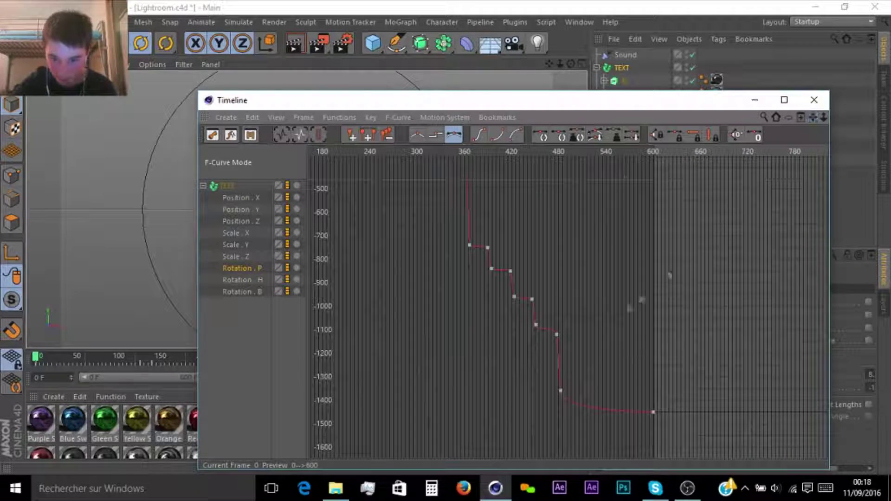
left_click(561, 392)
left_click_drag(561, 391, 555, 396)
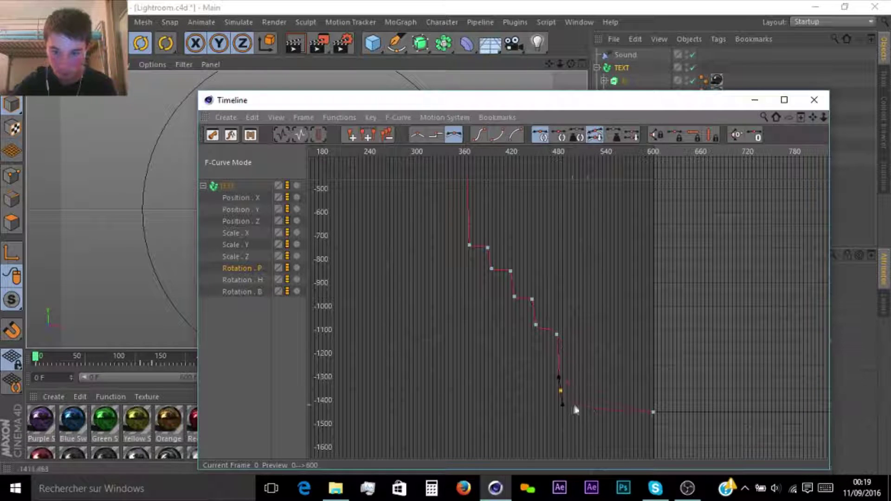
left_click_drag(597, 416, 565, 384)
key("ctrl+z")
key("ctrl+z")
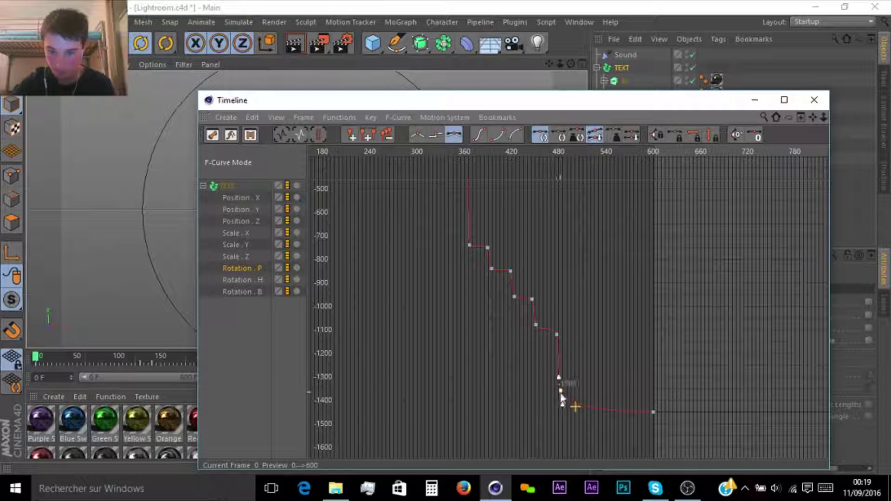
left_click(814, 100)
left_click(341, 375)
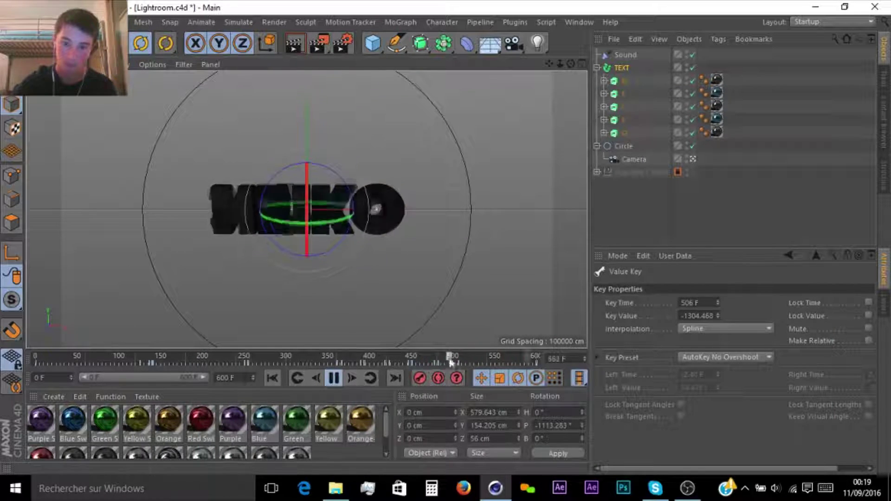
left_click(334, 379)
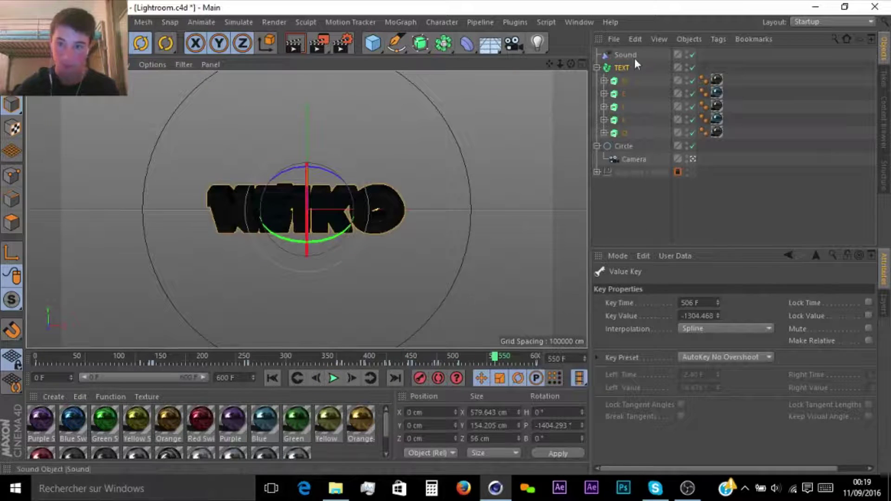
Step: Review the TEXT object's F-curves in the Timeline, then preview the animation
left_click(621, 68)
right_click(764, 326)
left_click(696, 370)
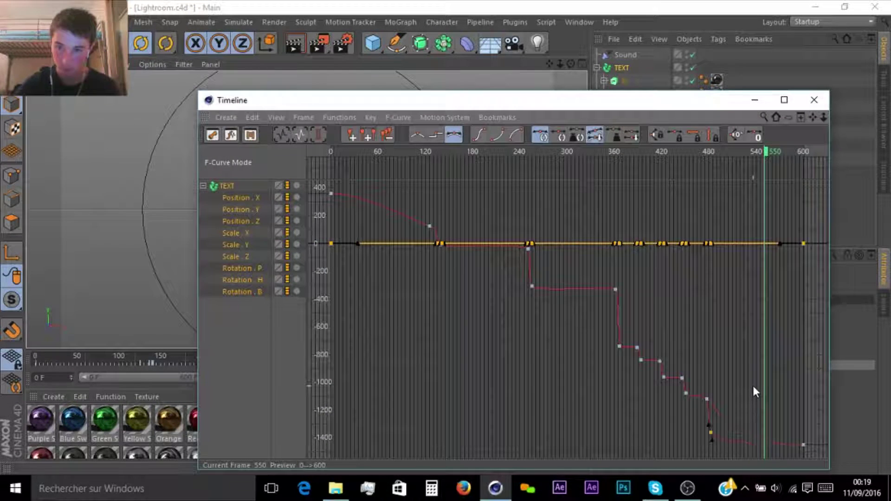
left_click(814, 99)
left_click(338, 376)
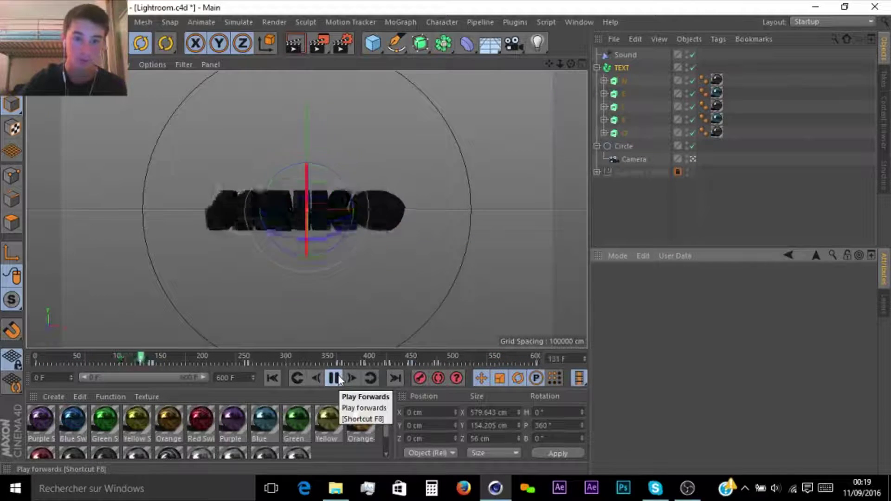
left_click(327, 382)
left_click(326, 381)
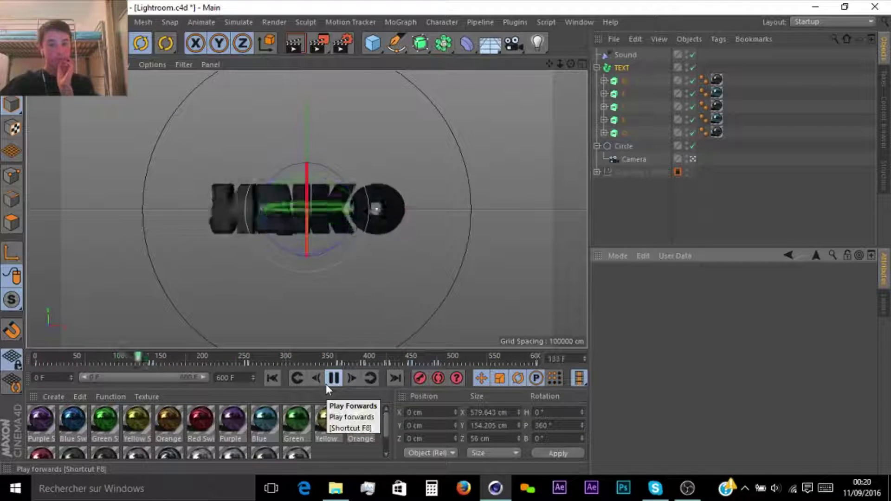
left_click(326, 384)
left_click(317, 378)
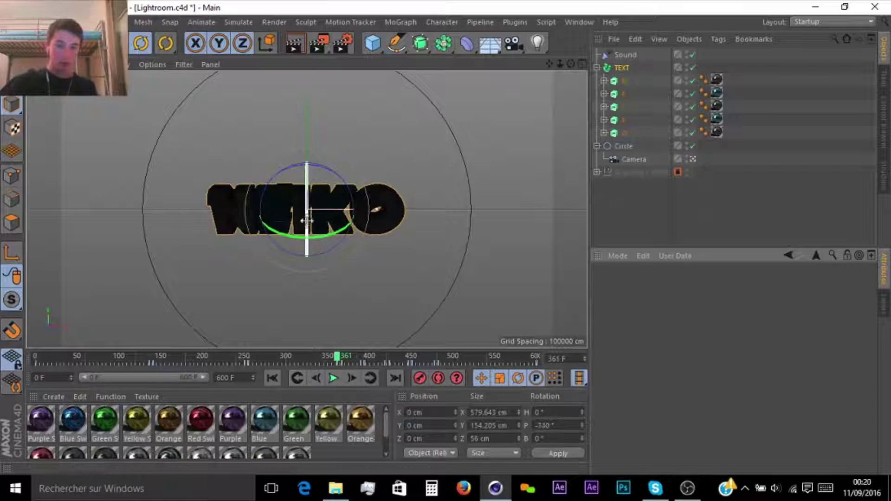
left_click(333, 378)
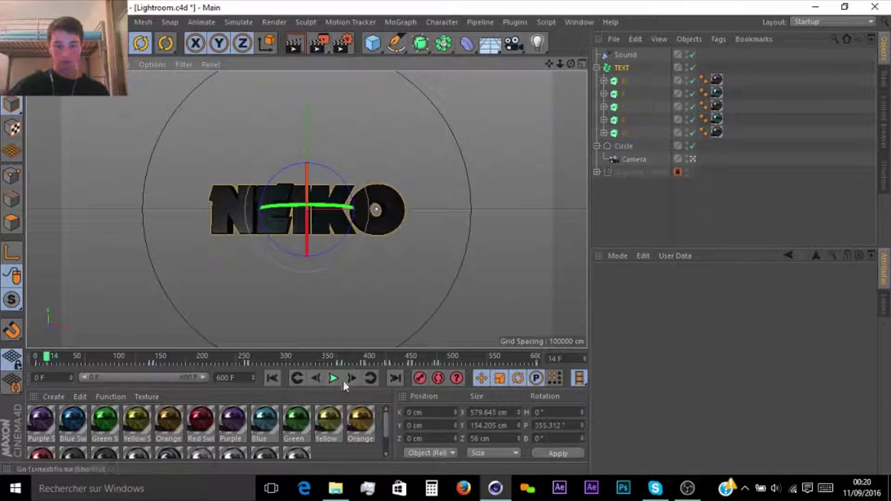
Step: Keyframe the letters N, I and O at their starting position, then advance five frames
left_click(370, 378)
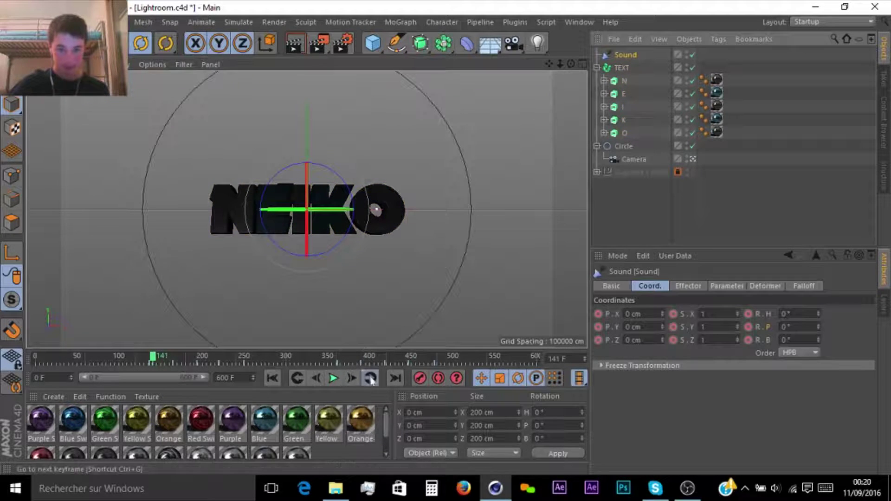
left_click(624, 136, "ctrl")
left_click(418, 379)
key("g")
key("g")
key("g")
key("g")
key("g")
Step: Leave the camera view and move N, I and O to about -250 cm along the world Z axis
key("e")
key("w")
key("ctrl+z")
left_click_drag(306, 220, 155, 220)
left_click(693, 159)
left_click_drag(560, 65, 617, 64)
left_click(625, 55)
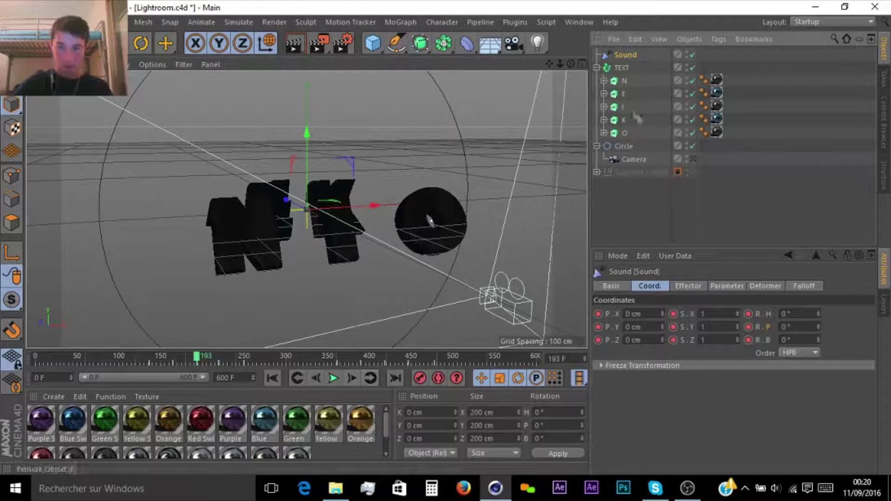
Step: At frame 198, reset N, I and O to Z 0 cm, push them back along Z and keyframe them
double_click(428, 438)
type("0")
key("Return")
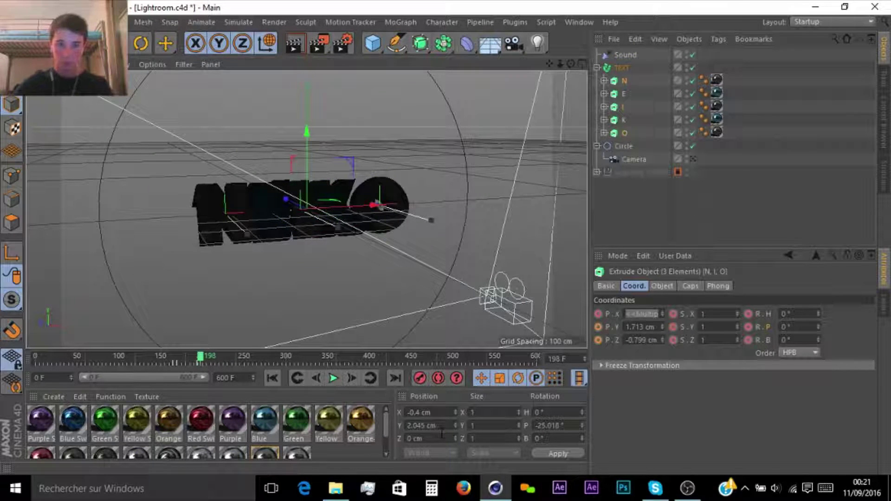
left_click_drag(285, 199, 267, 192)
left_click(421, 379)
Step: Keyframe E and K at frame 165, then move them to Z 330 cm at frame 169 and keyframe them
left_click(298, 378)
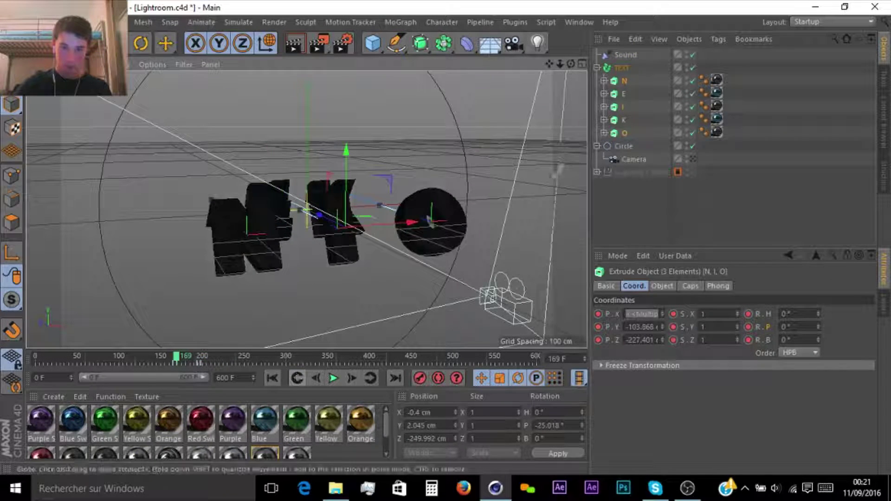
left_click(625, 94)
left_click(422, 382)
left_click(624, 81)
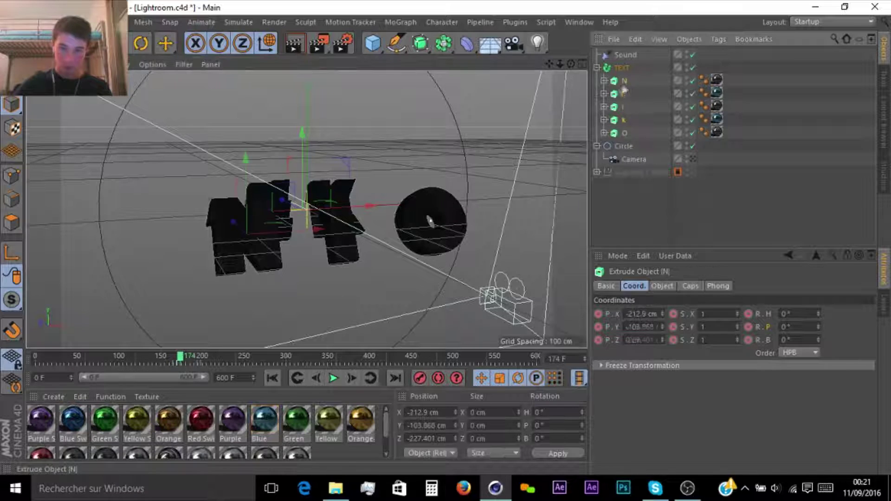
left_click_drag(168, 369, 176, 363)
left_click_drag(282, 200, 250, 195)
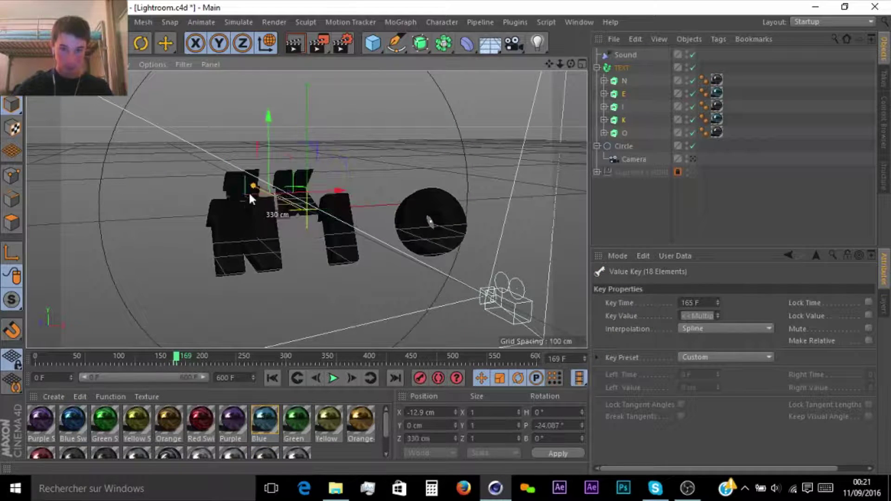
left_click(625, 81)
left_click(421, 376)
Step: At frame 198, move E and K to about Z -210 cm, keyframe them and play the letter movement
key("g")
key("g")
key("g")
key("g")
key("g")
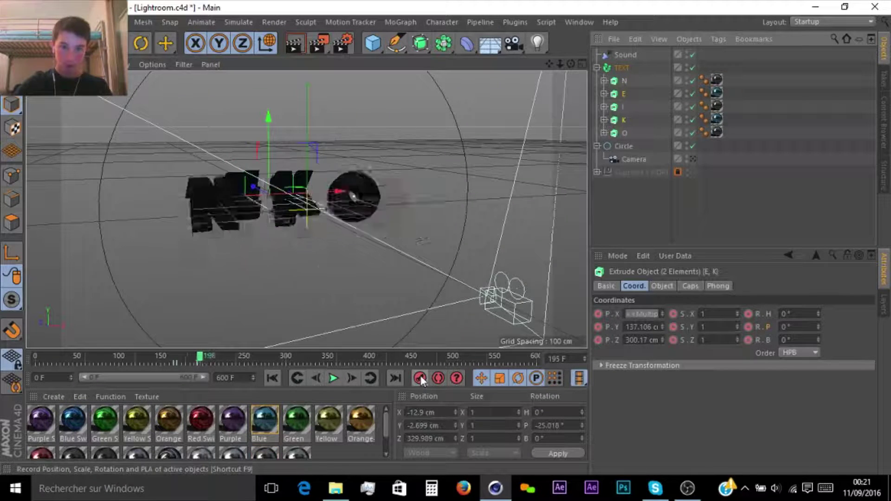
left_click_drag(254, 188, 318, 239)
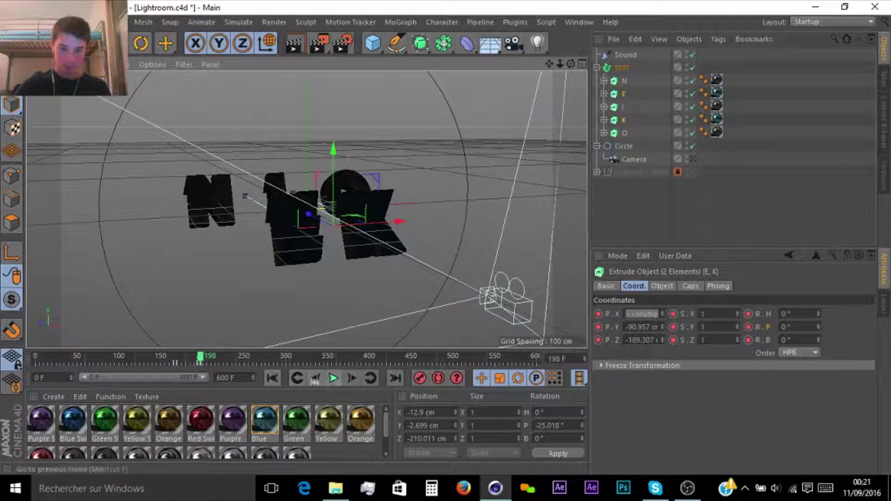
left_click(273, 379)
left_click(329, 380)
left_click(328, 380)
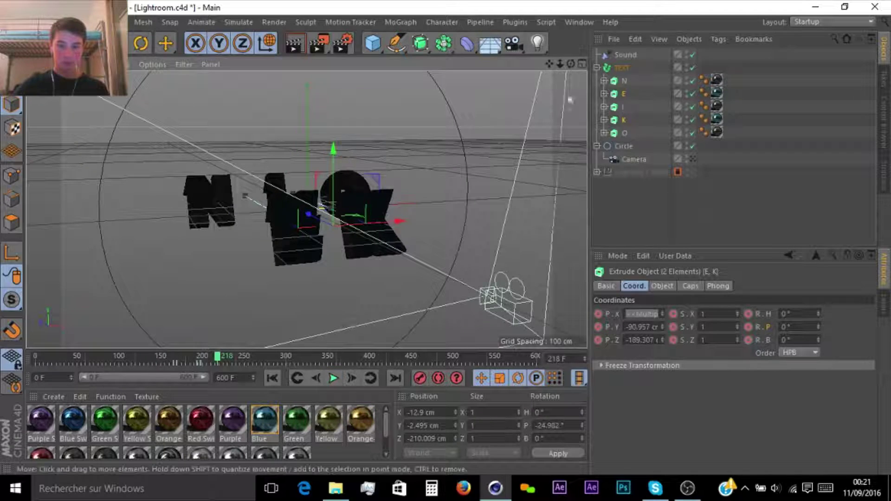
Step: Bring E and K, and N, I and O, back to Z 0 cm at frame 221 and keyframe them
left_click(626, 55)
left_click(331, 379)
left_click(331, 380)
left_click(298, 379)
left_click(624, 120)
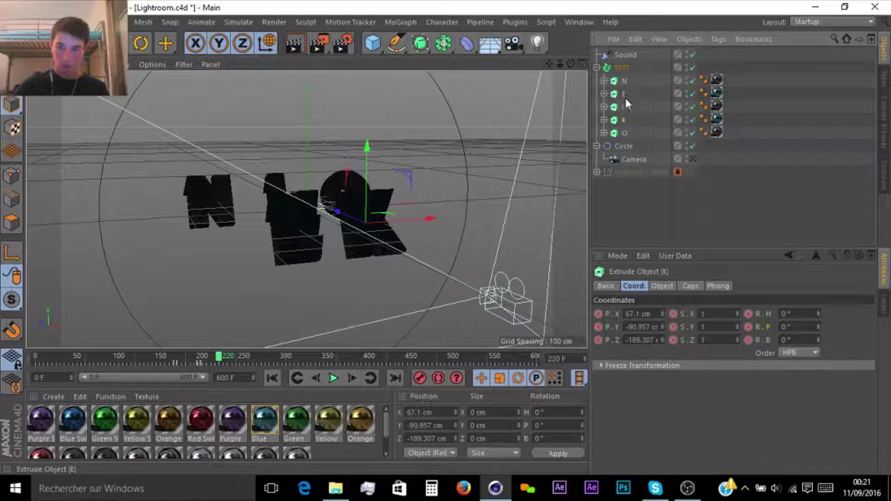
left_click(624, 93, "ctrl")
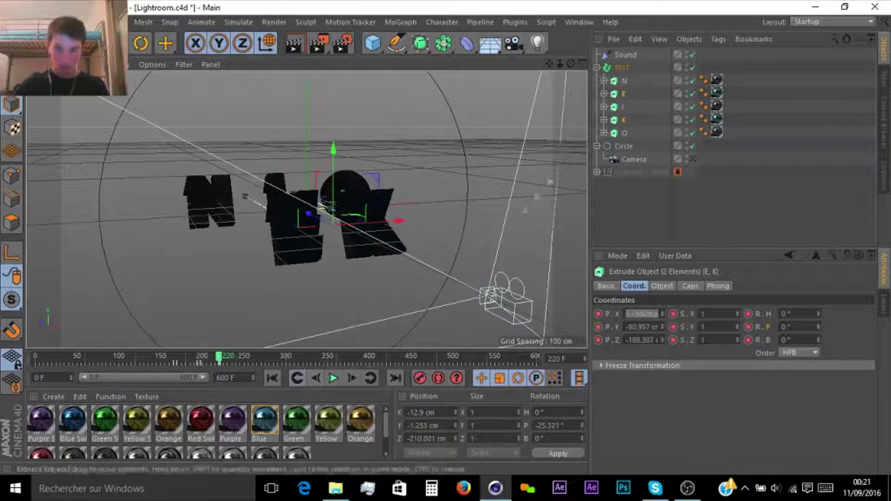
left_click(624, 80)
key("g")
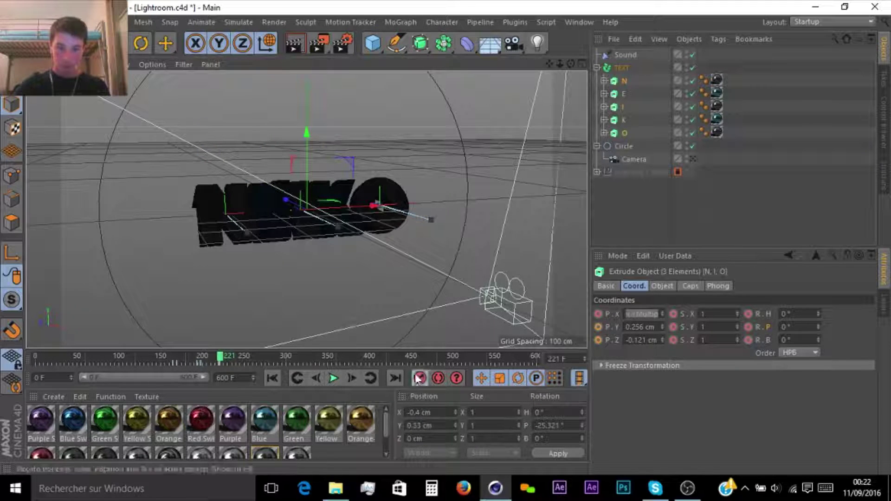
Step: Preview the letter movement, then delete the movement keyframes of all five letters
left_click(333, 378)
left_click(596, 236)
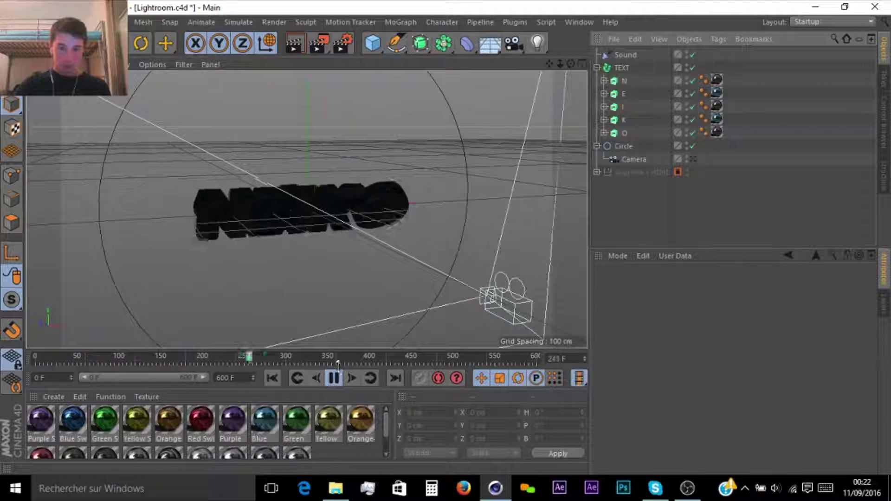
left_click_drag(267, 349, 176, 356)
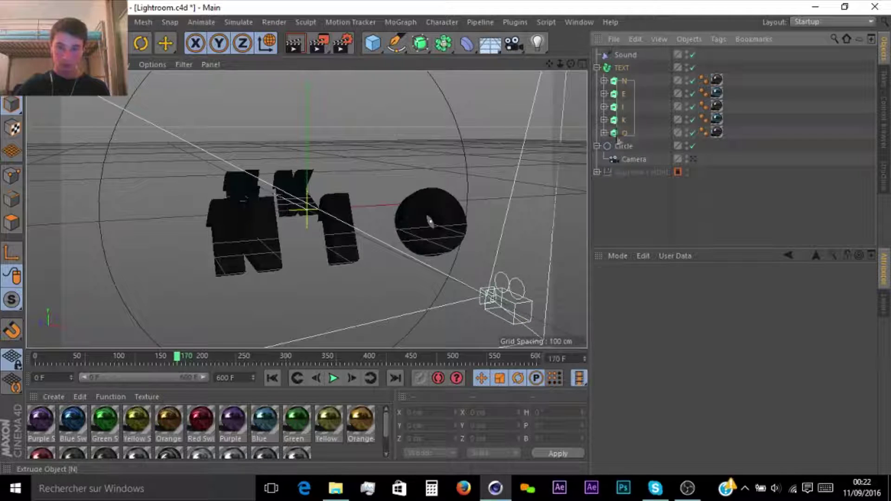
left_click_drag(617, 136, 616, 136)
left_click(163, 359)
left_click_drag(262, 364, 157, 364)
right_click(148, 364)
left_click(178, 379)
Step: In camera view, keyframe the Circle at about H 186°, P 18°, B 25° at frame 0 and H 171°, P 19°, B 31° at frame 136
left_click(630, 75)
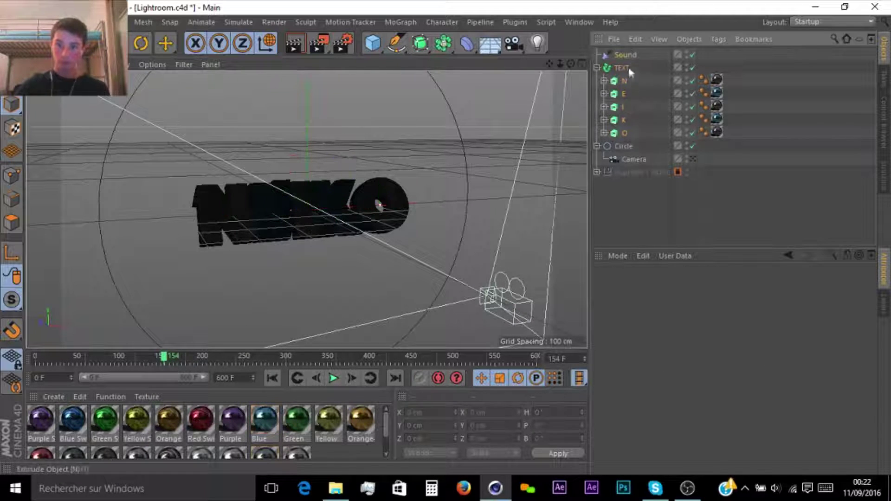
left_click(625, 55)
left_click(693, 159)
left_click(272, 378)
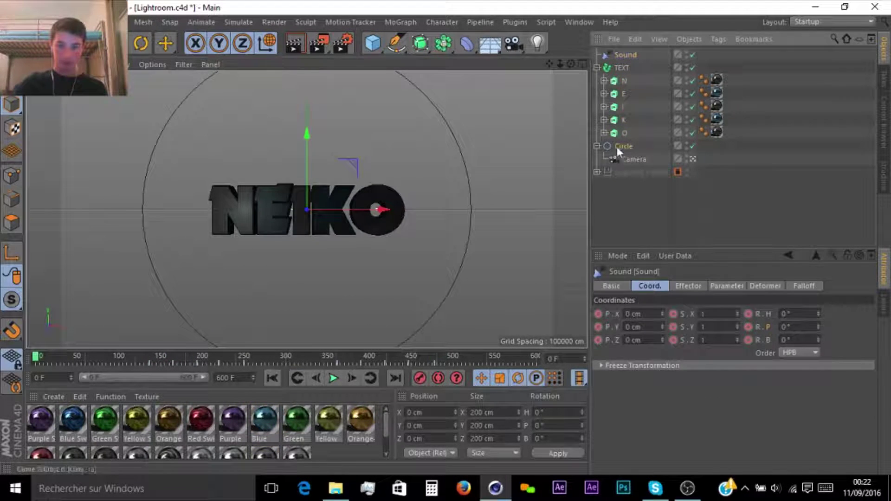
left_click(618, 146)
key("r")
left_click_drag(320, 179, 396, 366)
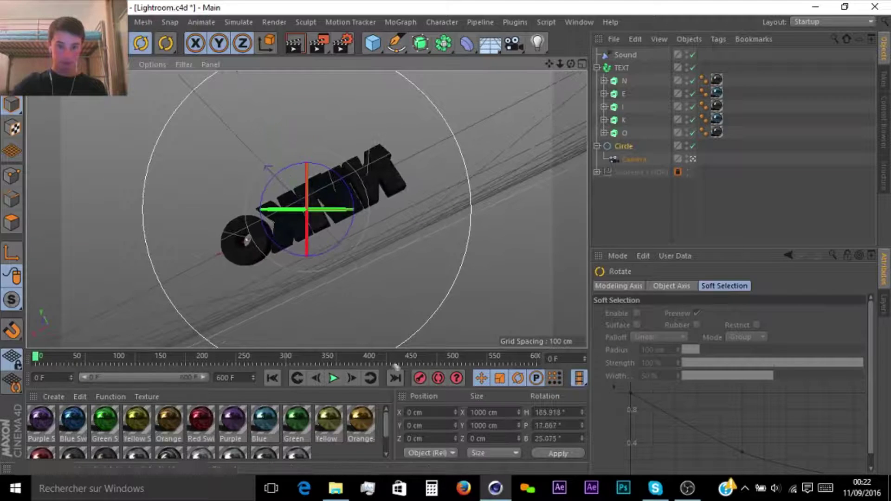
left_click(625, 56)
left_click_drag(344, 199, 376, 352)
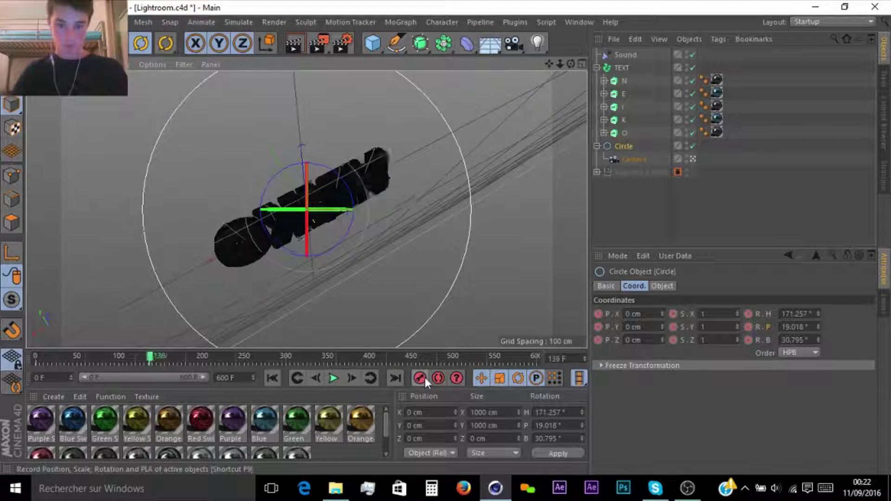
Step: A few frames after frame 136, reset the Circle's heading and pitch to 0° and rotate it to a new camera angle
key("g")
left_click_drag(342, 181, 261, 216)
left_click_drag(565, 412, 534, 412)
type("0")
key("Tab")
type("0")
left_click_drag(348, 183, 381, 333)
Step: At frame 249, rotate the Circle to about H 0°, P -16°, B -303° and keyframe it
left_click(627, 55)
left_click(373, 378)
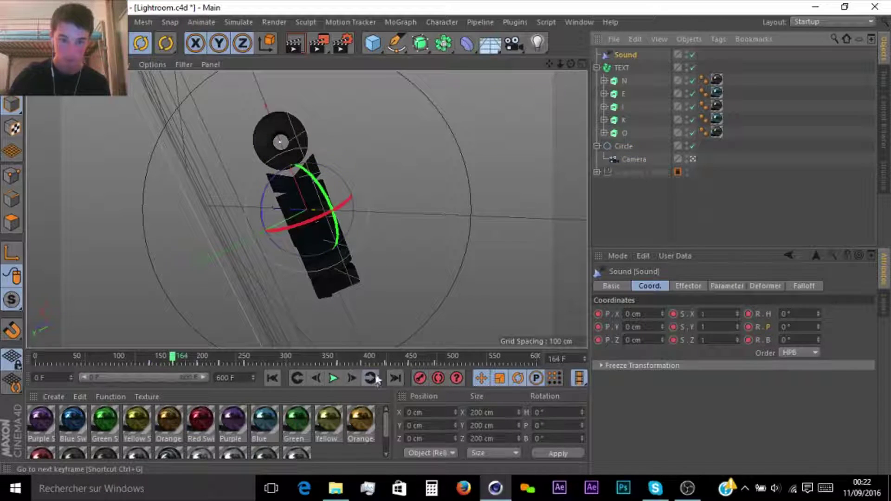
left_click(373, 381)
left_click(623, 146)
left_click_drag(349, 193, 341, 208)
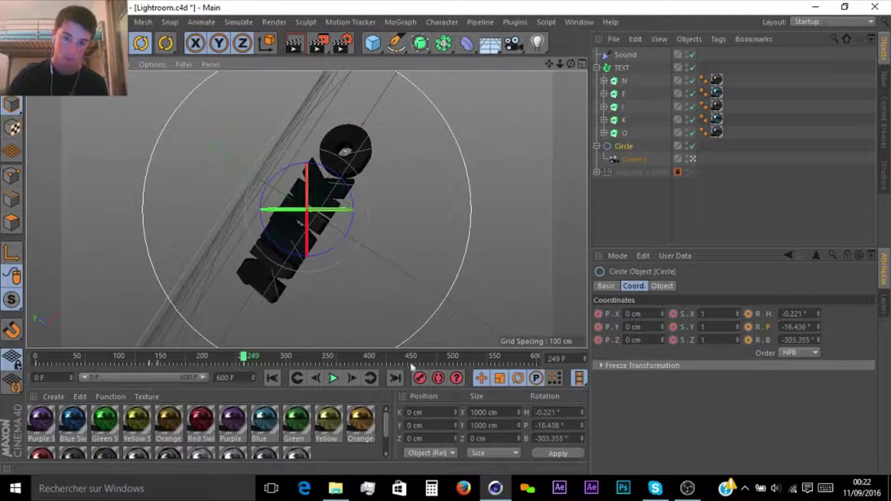
left_click(418, 377)
Step: At frame 254, set the Circle's rotation to H 0°, P 0°, B -360°, then turn it to about H 177°, P -10°, B -337°
double_click(548, 412)
type("0")
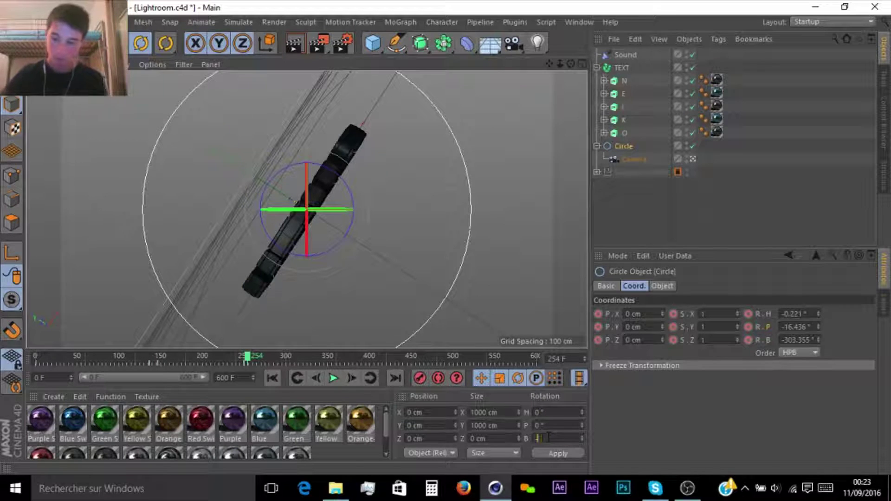
type("-360")
key("Return")
left_click_drag(246, 209, 338, 181)
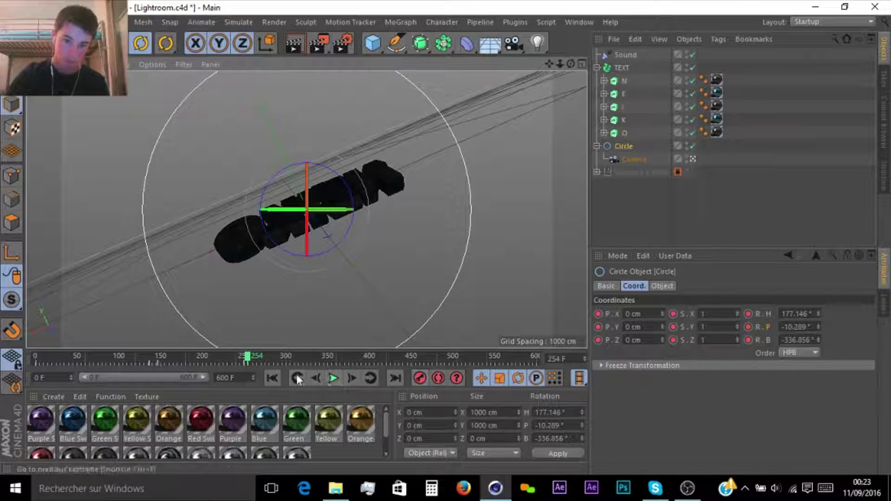
Step: Play on to just before frame 366, rotate the Circle to a new angle and keyframe it
left_click(333, 378)
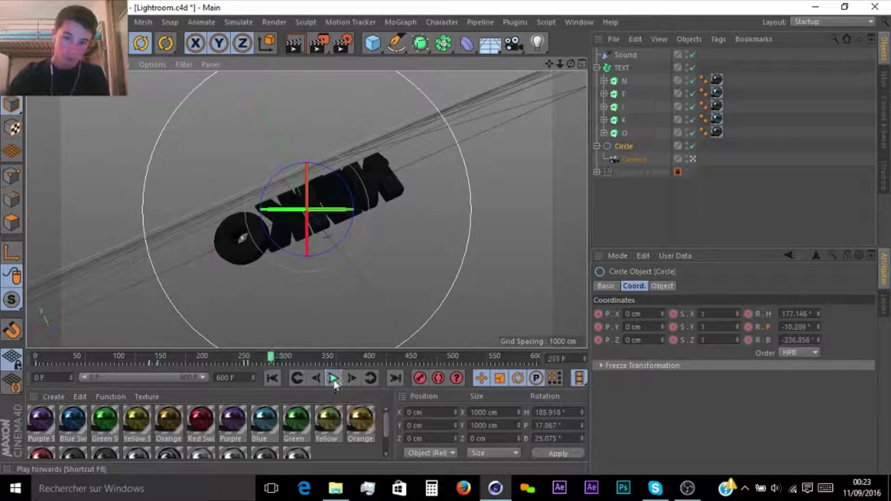
left_click(333, 379)
left_click(626, 55)
left_click(624, 146)
left_click_drag(328, 192, 404, 195)
left_click(419, 378)
Step: At frame 366, swing the Circle to a different camera angle and keyframe its rotation
left_click(341, 357)
left_click(421, 379)
left_click(625, 55)
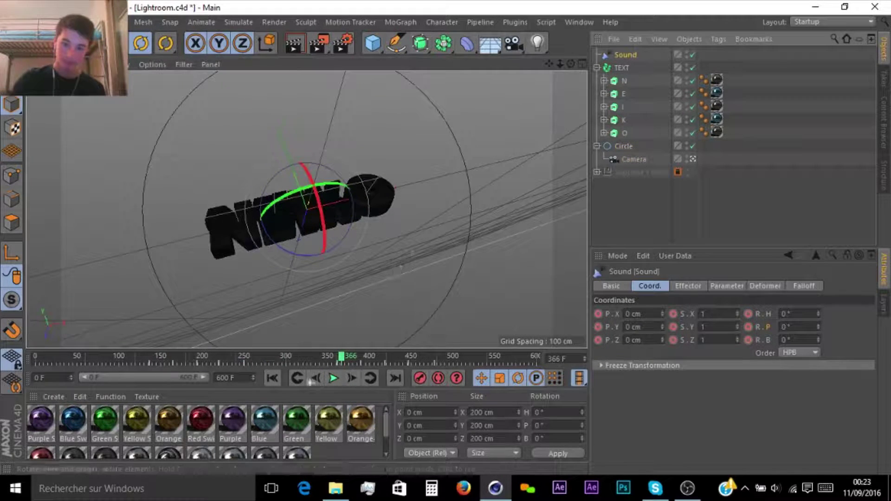
left_click(626, 149)
left_click_drag(330, 194, 370, 176)
left_click(420, 378)
Step: Keyframe the Circle at about P -6°, B -343° at frame 418, then swing it to a new angle a few frames further and keyframe that
left_click(625, 55)
left_click(333, 379)
left_click(622, 146)
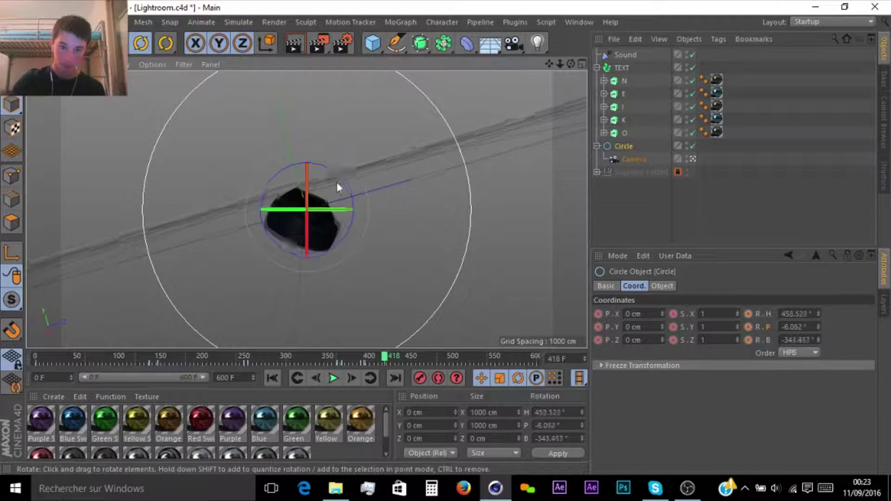
left_click(419, 381)
left_click_drag(384, 356, 389, 356)
left_click_drag(400, 192, 321, 200)
left_click(419, 382)
Step: Keyframe the Circle at about H 287°, P 6°, B -371° at frame 446, then rotate it to a new keyframed angle shortly after
left_click(625, 55)
left_click(333, 378)
left_click(333, 379)
left_click(624, 147)
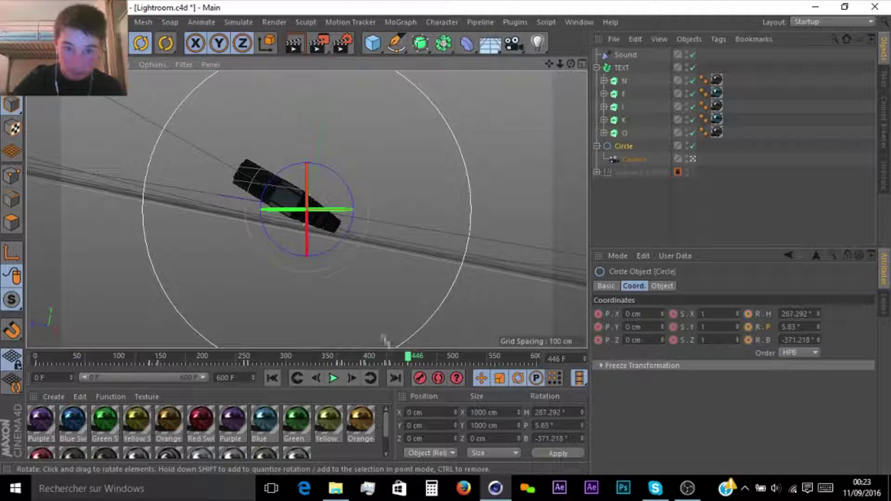
left_click(420, 380)
left_click_drag(408, 356, 411, 357)
left_click_drag(321, 210, 393, 218)
left_click(419, 379)
Step: Play on to the next beat and keyframe the Circle's rotation there
left_click(624, 56)
left_click(333, 378)
left_click(333, 378)
left_click(623, 147)
left_click(419, 379)
Step: Go back to frame 451 and rotate the Circle to a different camera angle
left_click(626, 56)
left_click(627, 56)
left_click_drag(434, 357, 410, 356)
left_click(629, 146)
left_click_drag(457, 169, 357, 188)
left_click(624, 54)
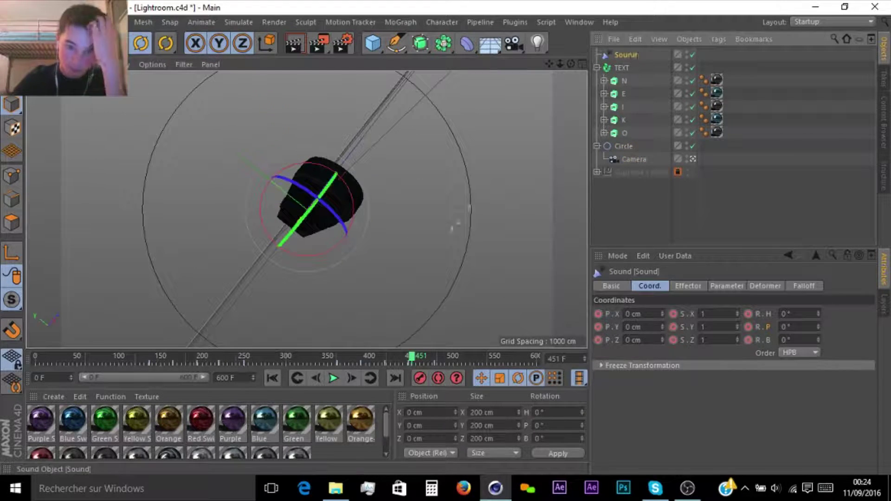
Step: At frame 487, set the Circle's heading to 360° and pitch to 0°, rotate it further to a new angle and keyframe it
left_click(630, 151)
left_click_drag(437, 356, 442, 356)
left_click_drag(342, 181, 90, 174)
double_click(551, 426)
type("0")
key("Return")
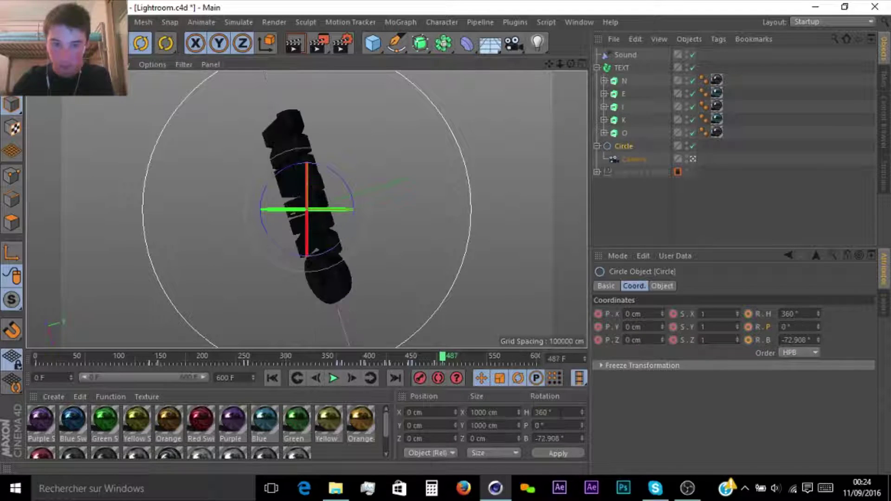
left_click_drag(344, 182, 299, 172)
left_click_drag(341, 204, 330, 215)
left_click_drag(341, 182, 399, 251)
left_click(420, 379)
Step: Rotate the Circle to its final camera angle at frame 600
left_click_drag(449, 357, 537, 357)
left_click_drag(342, 180, 260, 143)
left_click_drag(320, 197, 332, 200)
Step: Play the animation to check the camera moves, then return to frame 137
left_click(334, 378)
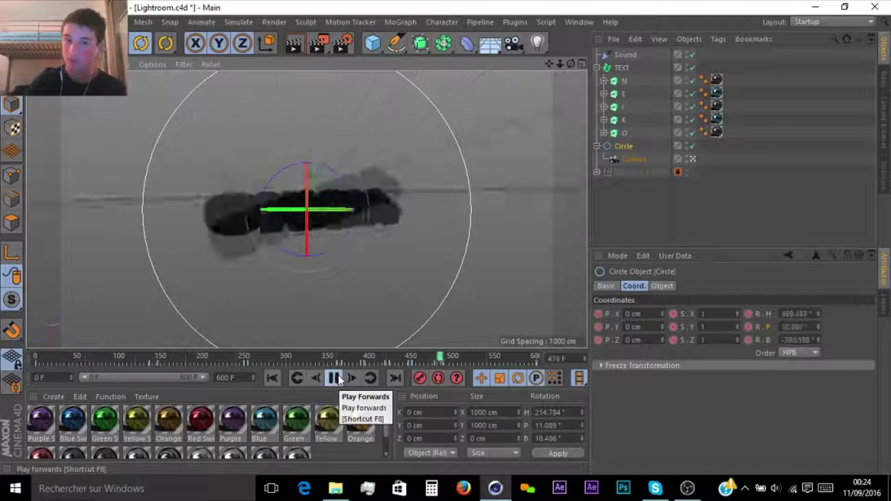
left_click(339, 375)
mouse_move(436, 359)
left_mouse_down()
mouse_move(496, 357)
mouse_move(150, 358)
left_mouse_up()
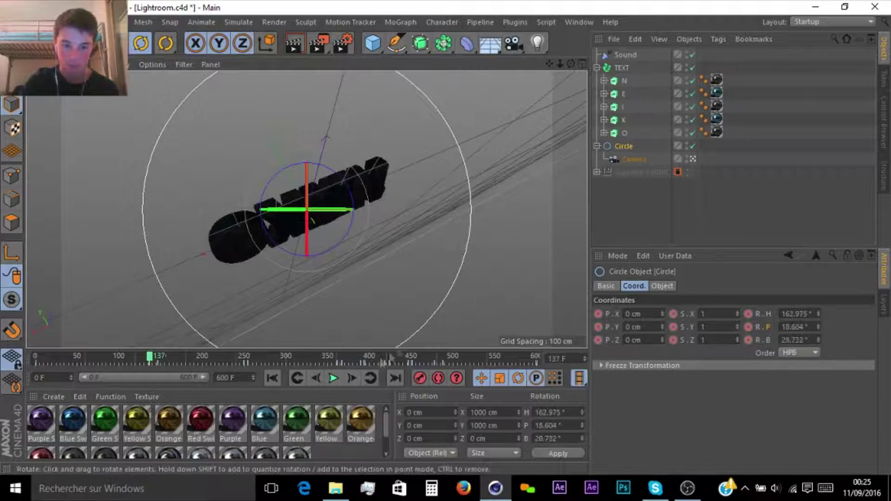
Step: Keyframe the Camera around frame 250 and change its distance to the text a few frames further on
left_click(370, 378)
left_click(624, 161)
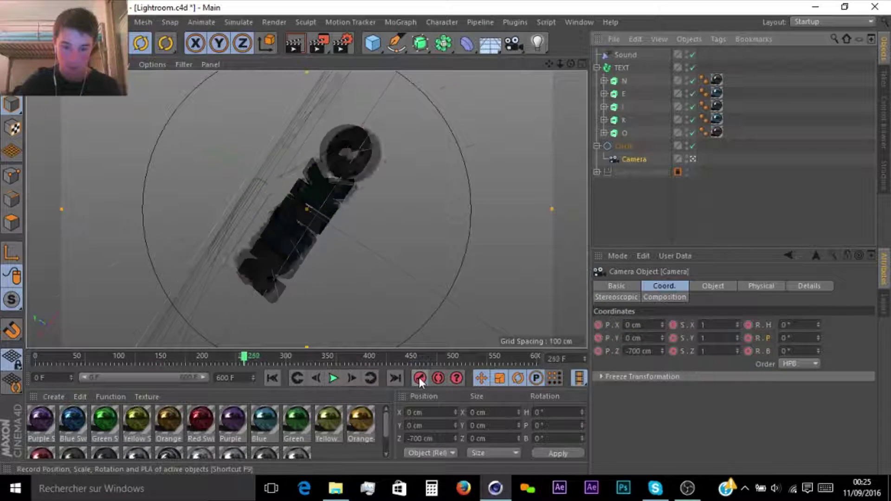
left_click(420, 378)
left_click(248, 357)
left_click_drag(561, 64, 529, 129)
Step: Bring the Camera close to the text at Z -175.726 cm and keyframe it at frame 361
left_click(624, 51)
left_click(370, 378)
left_click(628, 158)
scroll(344, 181, "up", 3)
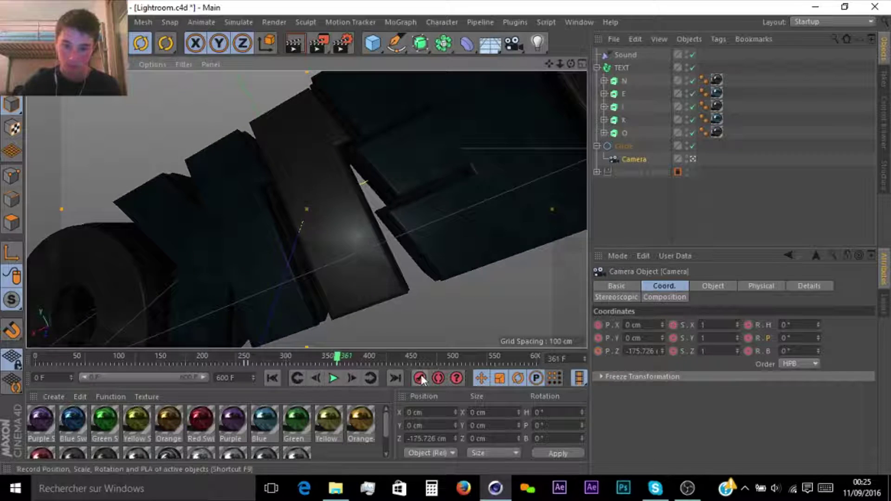
left_click(421, 377)
Step: Set the Camera's Z position to -700 cm at frame 366 and pull it back to about -984 cm at frame 600
left_click(341, 358)
double_click(423, 438)
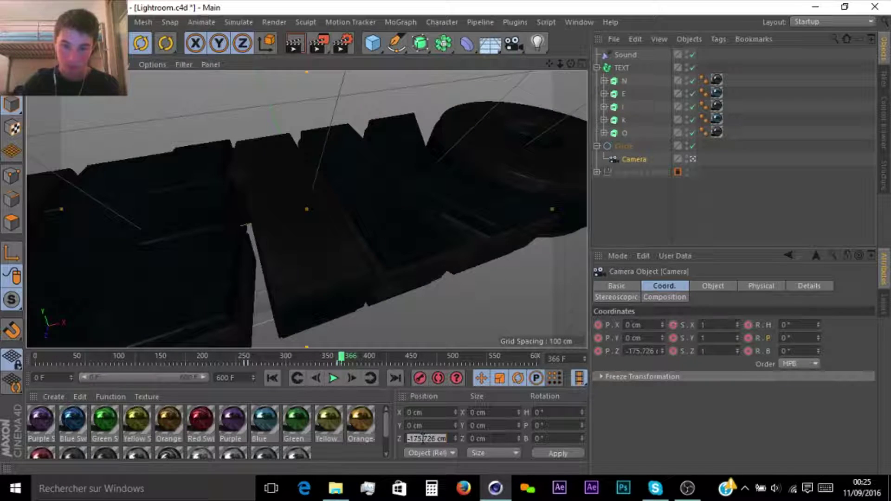
type("-700")
key("Return")
left_click(440, 360)
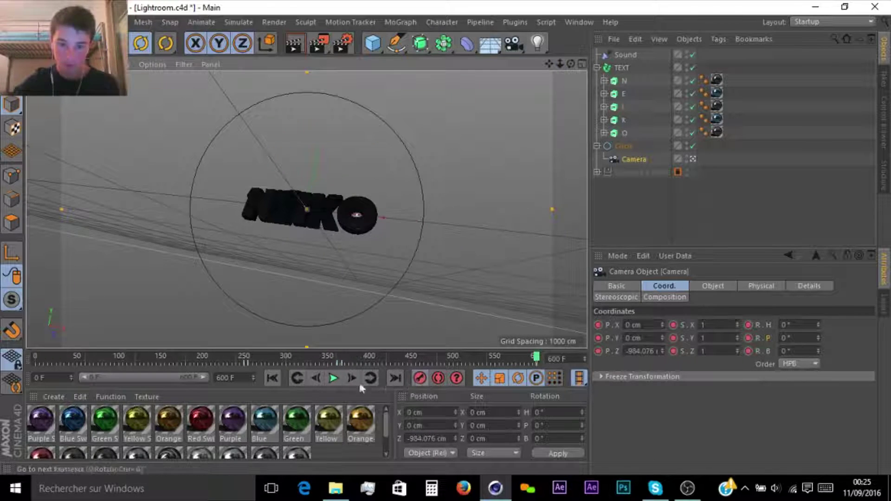
Step: Play the animation to check the camera zooms and return to frame 0
left_click(334, 378)
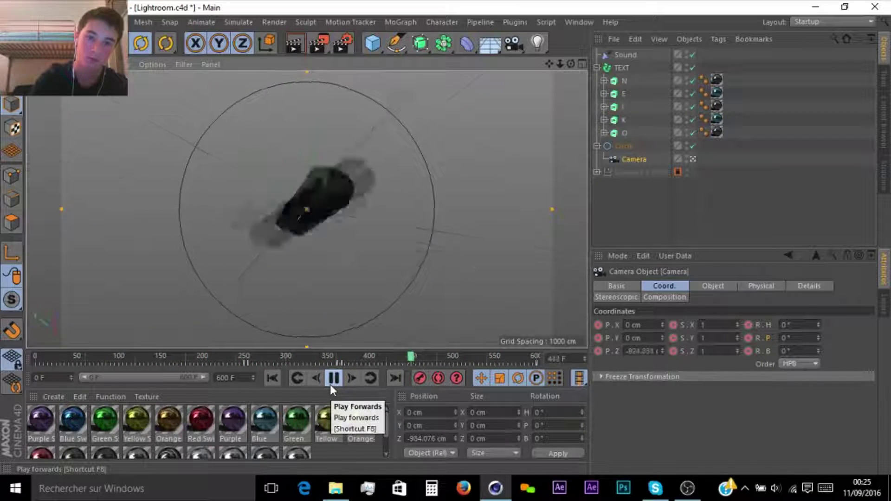
left_click(273, 378)
left_click(676, 232)
Step: Open the C4D HCK.c4d project from its folder inside VFX
key("ctrl+o")
left_click(421, 25)
key("ctrl+o")
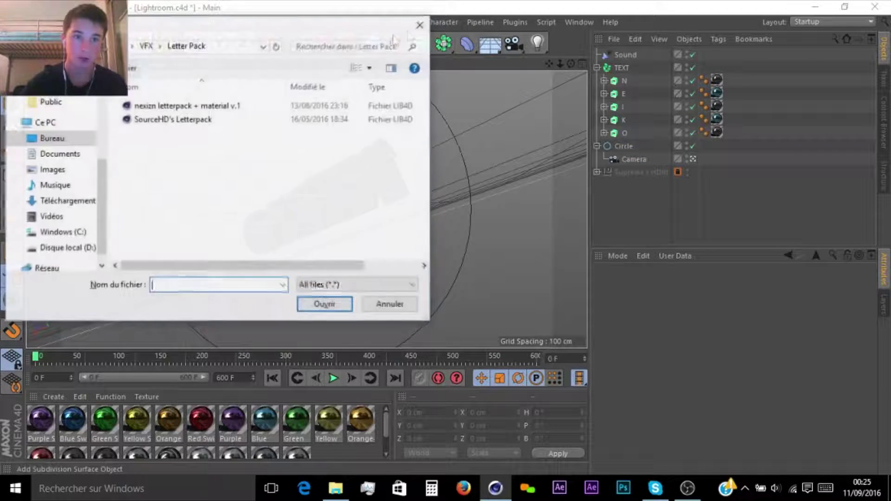
left_click(149, 46)
double_click(151, 117)
scroll(199, 185, "down", 4)
double_click(150, 185)
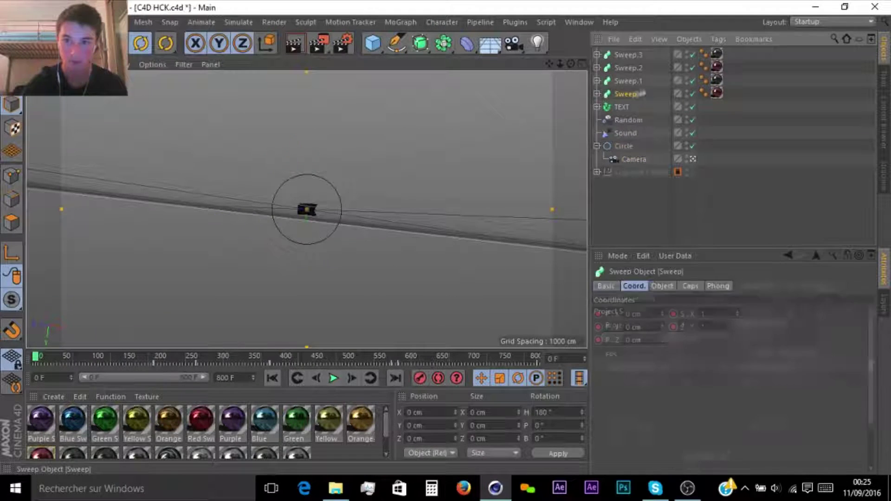
Step: Copy the four Sweep objects from C4D HCK.c4d and paste them into the Lightroom.c4d project
left_click_drag(648, 93, 598, 57)
key("ctrl+c")
left_click(580, 22)
left_click(598, 332)
key("ctrl+v")
left_click(493, 305)
Step: Delete the material tags on the pasted Sweep objects and the imported Red and Silver 2 materials
left_click_drag(745, 54, 715, 95)
key("Delete")
left_click(72, 420)
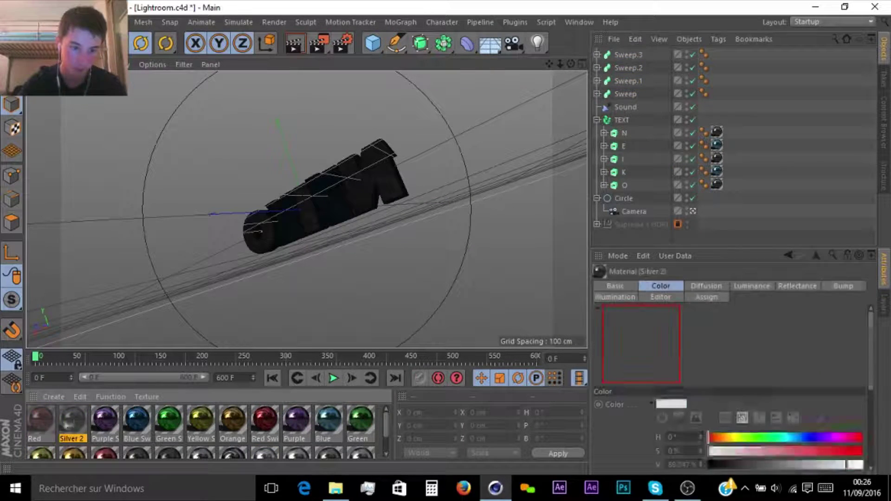
left_click(41, 420, "shift")
key("Delete")
Step: Copy the materials of the letters N and E onto the four Sweep objects
left_click_drag(717, 133, 717, 95, "ctrl")
left_click_drag(717, 145, 715, 81, "ctrl")
left_click_drag(717, 93, 717, 54, "ctrl")
left_click(741, 86)
Step: Move the four Sweep objects' keyframes further along the timeline and play the animation to check their timing
left_click_drag(46, 357, 85, 320)
left_click_drag(653, 61, 625, 96)
left_click_drag(251, 356, 248, 358)
left_click_drag(309, 364, 76, 364)
left_click_drag(82, 364, 220, 377)
left_click(333, 379)
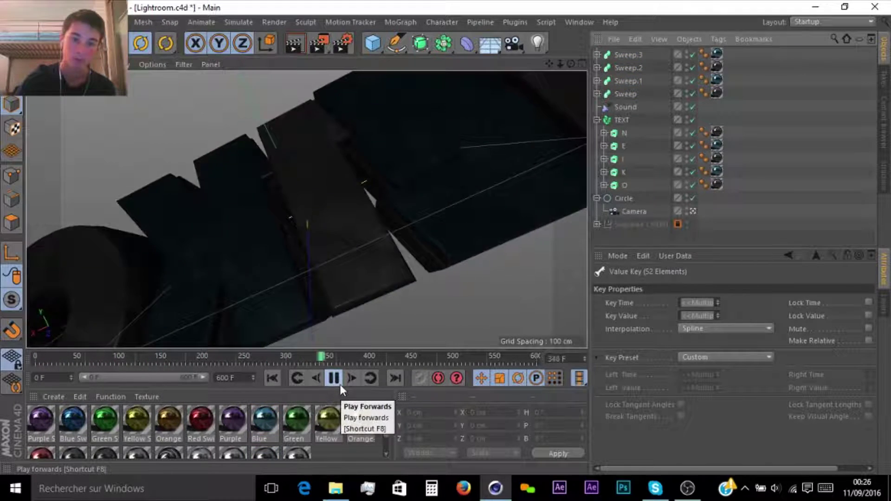
left_click(273, 378)
Step: Duplicate the four Sweep objects, shift the copies' keyframes to an earlier moment and check them in playback
left_click_drag(655, 52, 589, 94)
key("ctrl+c")
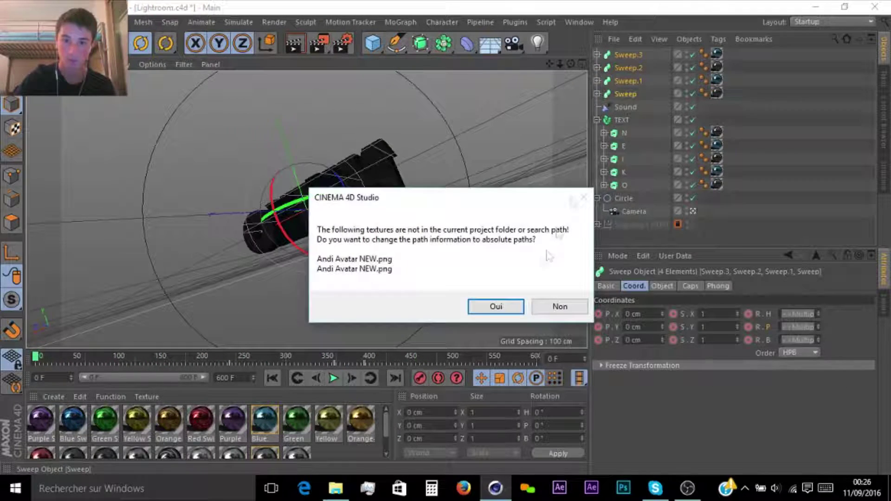
left_click(496, 306)
key("ctrl+v")
left_click_drag(394, 367, 220, 375)
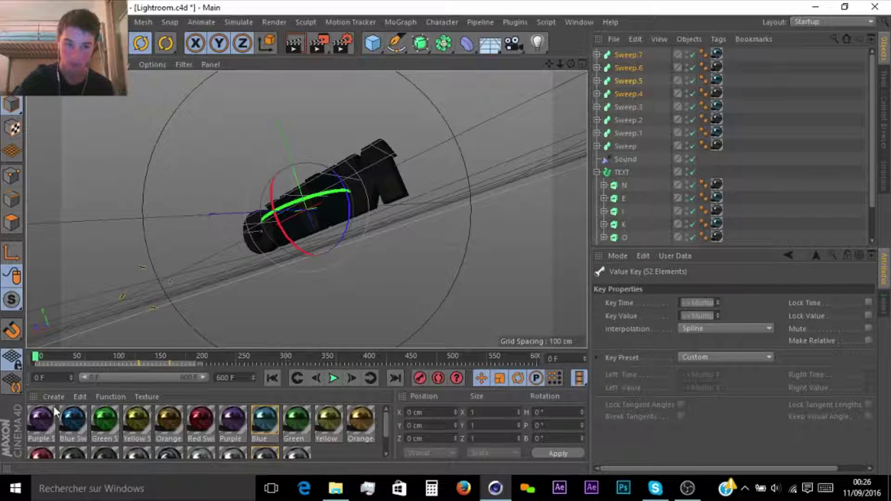
left_click(333, 378)
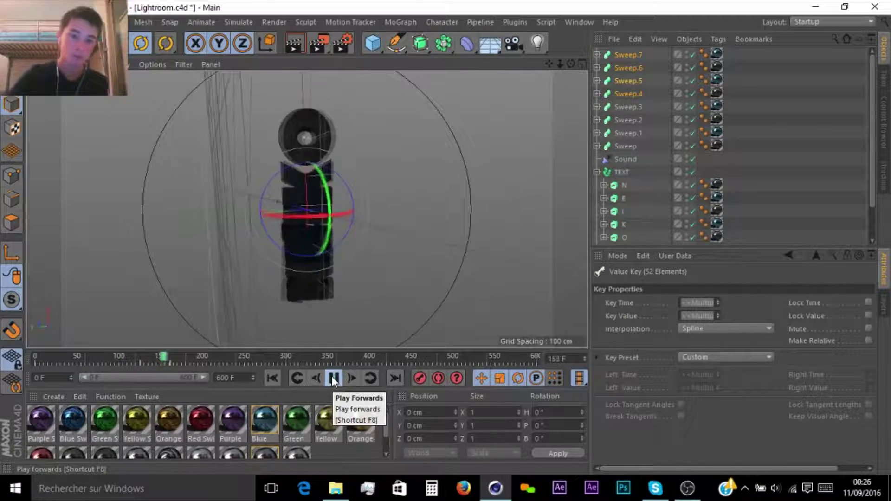
left_click(333, 378)
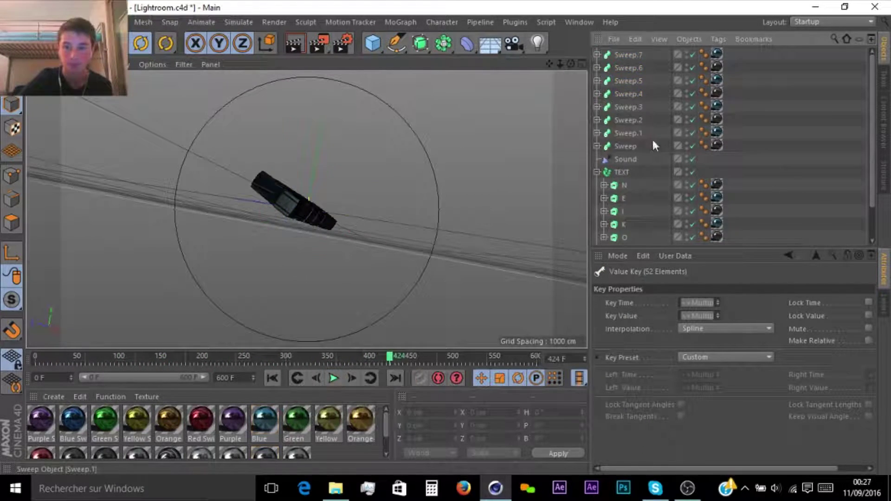
Step: Group all eight Sweep objects under a Null
left_click_drag(653, 150, 586, 30)
key("alt+g")
left_click(650, 120)
Step: Add a Helix spline on the ZY plane with a height of 855 cm and move it to X -500 cm
left_click_drag(396, 43, 533, 109)
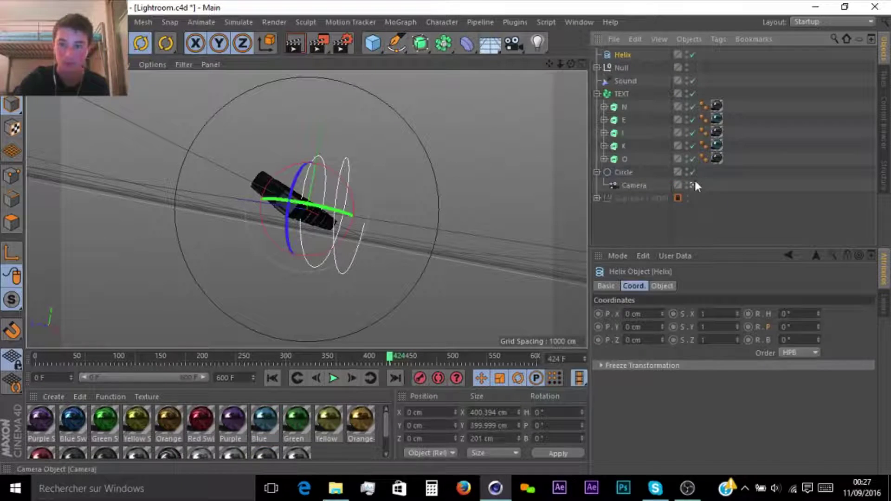
left_click(661, 286)
left_click(693, 185)
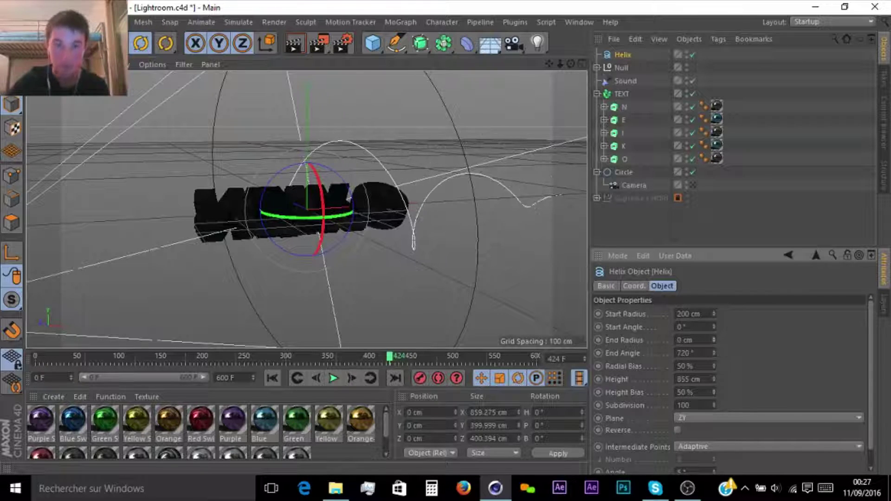
key("e")
left_click_drag(349, 197, 113, 259)
left_click_drag(129, 231, 133, 221)
Step: Duplicate the Helix with a heading of 180° and place the copy at X 500 cm
key("r")
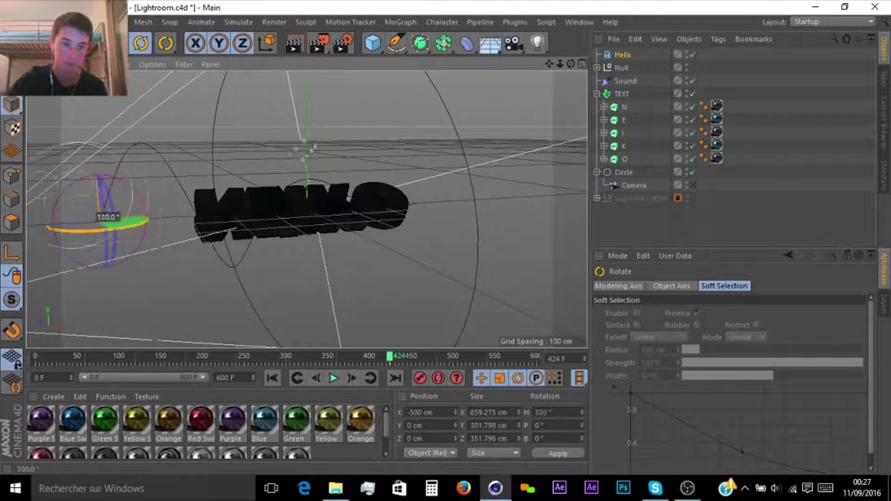
double_click(429, 412)
type("500")
key("Return")
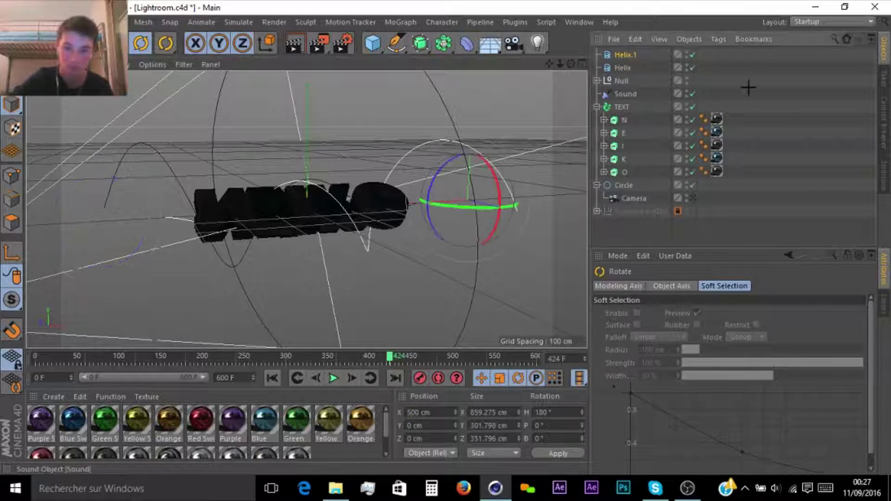
Step: Move both helices closer to the text, placing the first Helix at X -340 cm
left_click(622, 68, "ctrl")
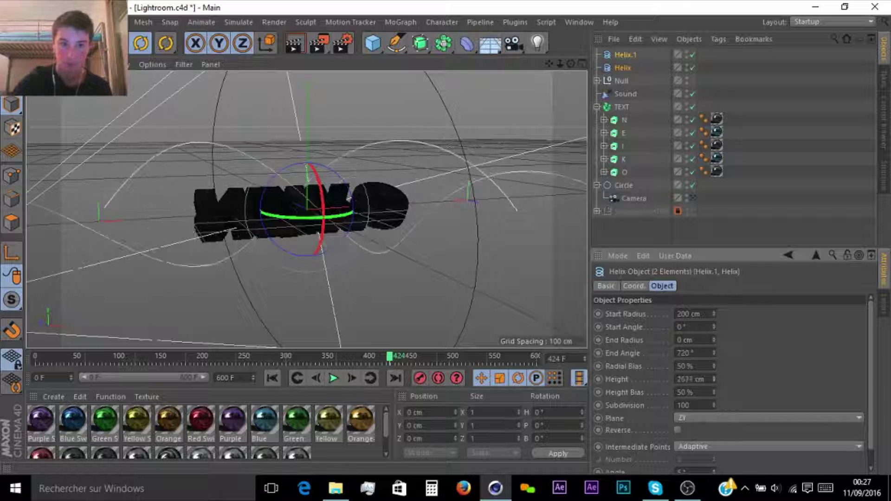
left_click(624, 68)
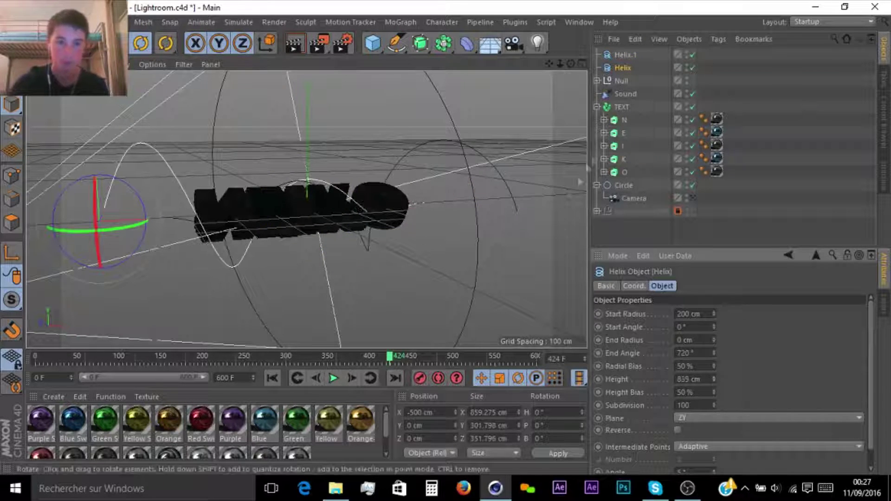
key("e")
left_click(625, 55)
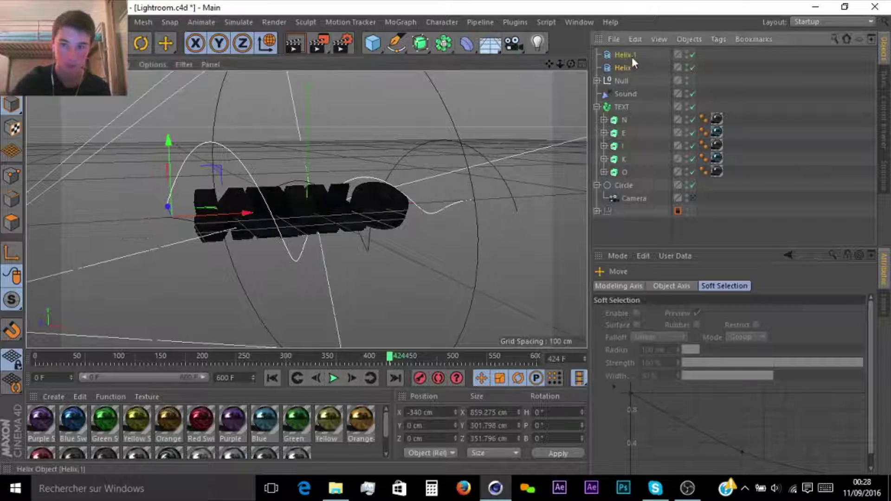
left_click(629, 67)
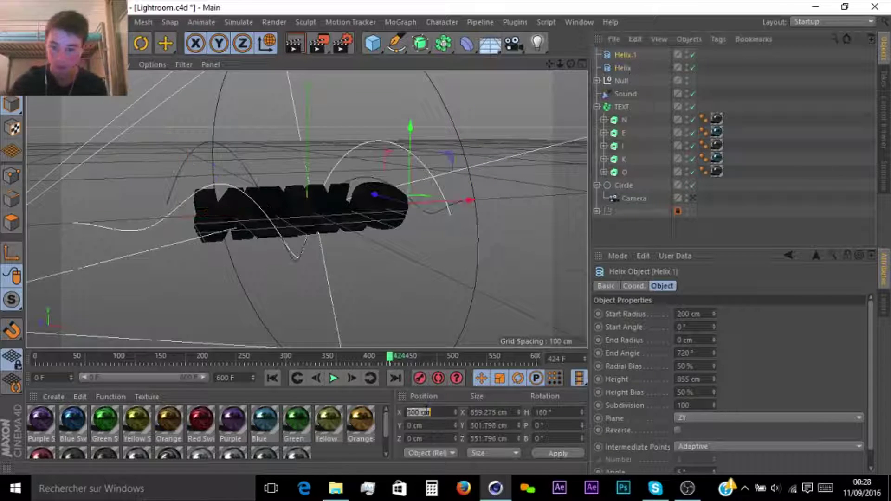
left_click(740, 221)
Step: Build two Sweep tubes, each combining a small Circle profile with one of the helices
left_click_drag(571, 65, 385, 58)
left_click_drag(397, 43, 539, 85)
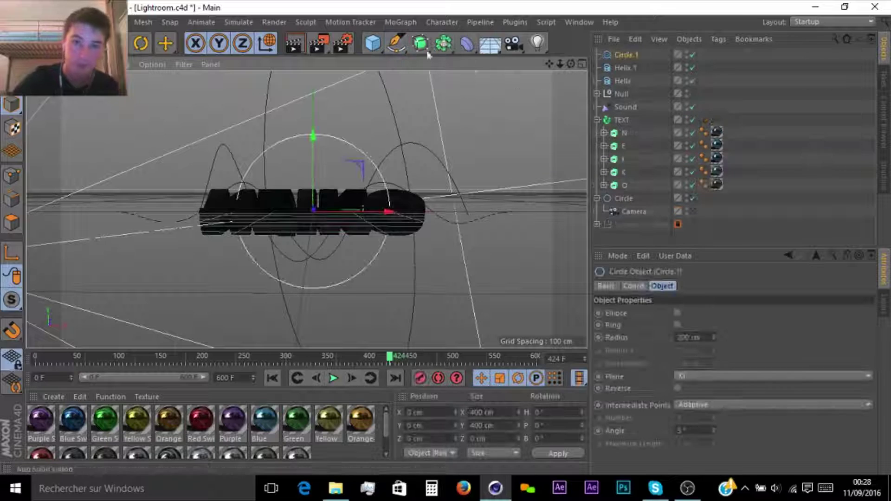
left_click_drag(407, 47, 552, 84)
left_click_drag(627, 81, 627, 55)
mouse_move(624, 80)
left_mouse_down()
mouse_move(630, 65)
mouse_move(631, 75)
left_mouse_up()
left_click(629, 95)
key("Delete")
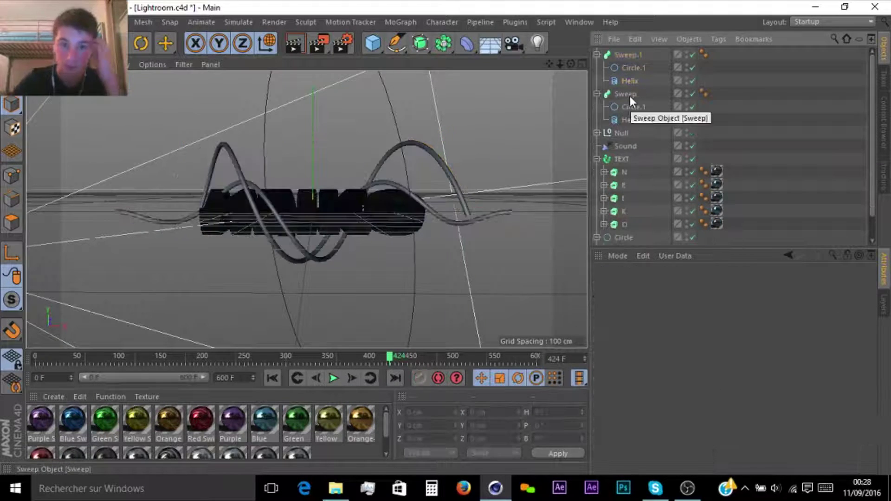
Step: Set the End Growth of both helix Sweep objects to 39%
left_click_drag(570, 64, 483, 70)
left_click(629, 55)
key("r")
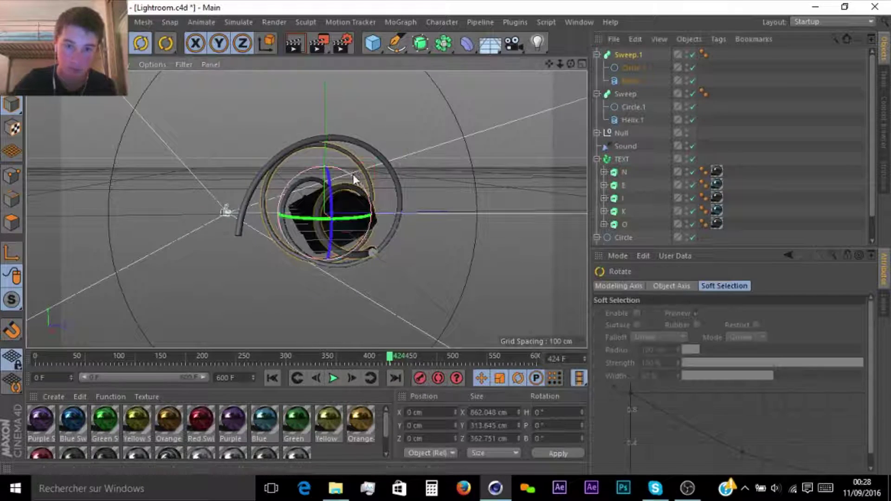
left_click_drag(570, 64, 655, 61)
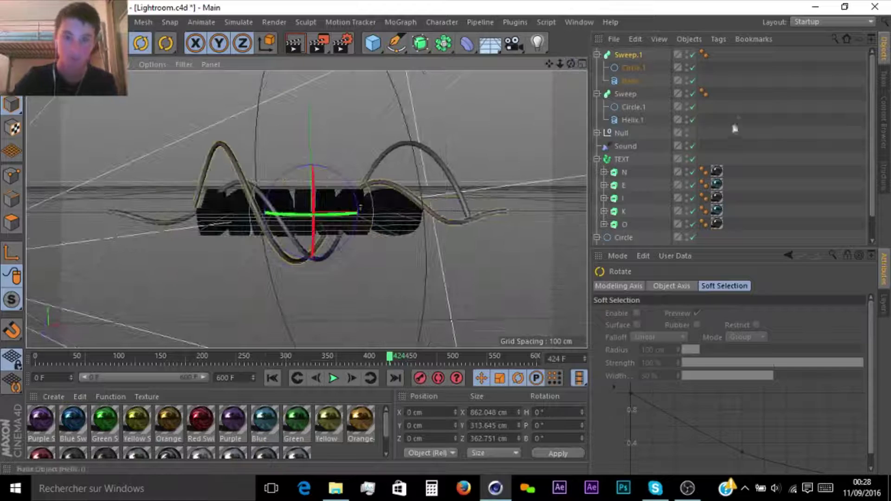
left_click(730, 132)
mouse_move(571, 64)
left_mouse_down()
mouse_move(530, 83)
mouse_move(571, 73)
left_mouse_up()
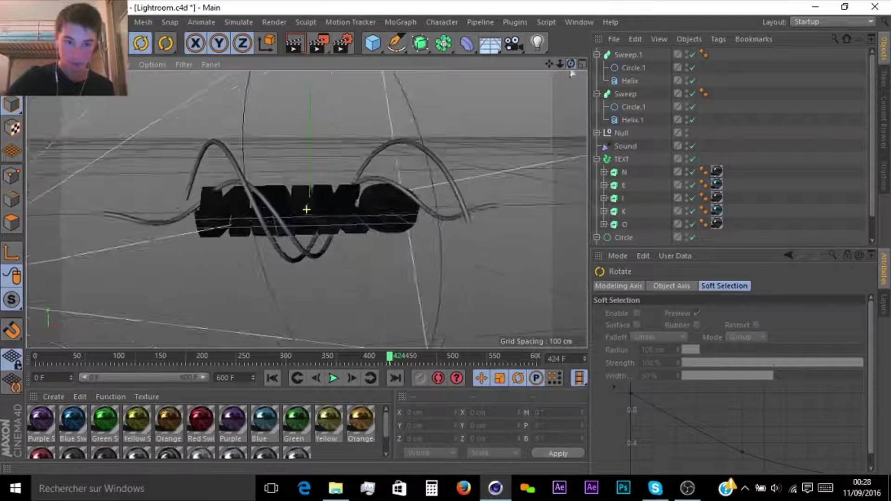
left_click(626, 94, "ctrl")
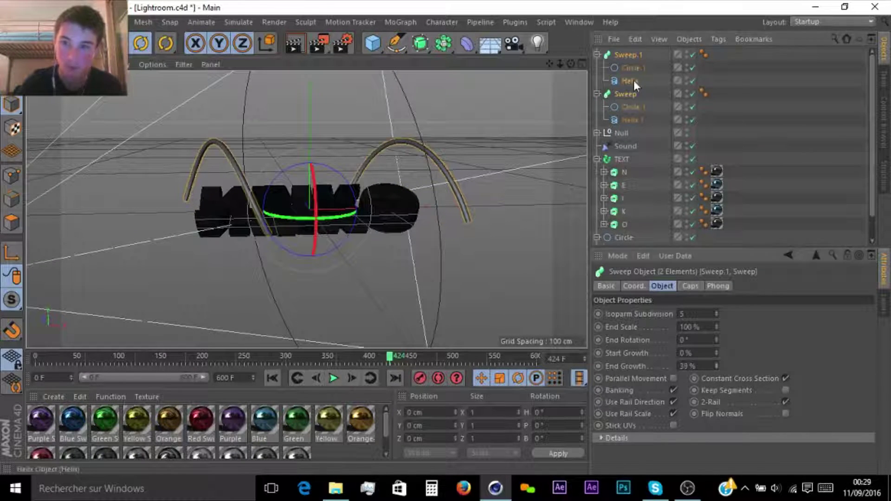
Step: Set the End Angle of both helices to 2231°, trying out a different height and undoing it
left_click(634, 82)
left_click(633, 120, "ctrl")
left_click_drag(715, 354, 715, 297)
left_click_drag(715, 377, 715, 250)
key("ctrl+z")
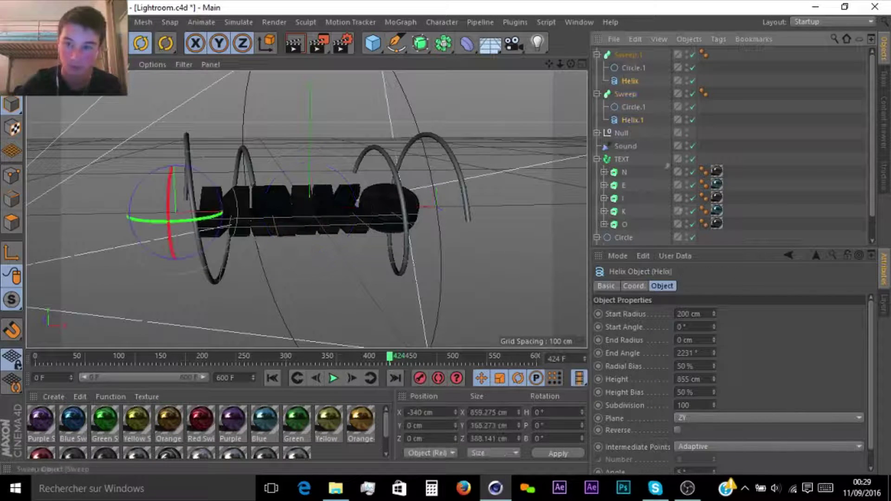
Step: Move the first Helix to X -500 cm and raise its height to 2794 cm
key("e")
left_click_drag(254, 213, 189, 213)
left_click(627, 82)
left_click_drag(714, 379, 714, 325)
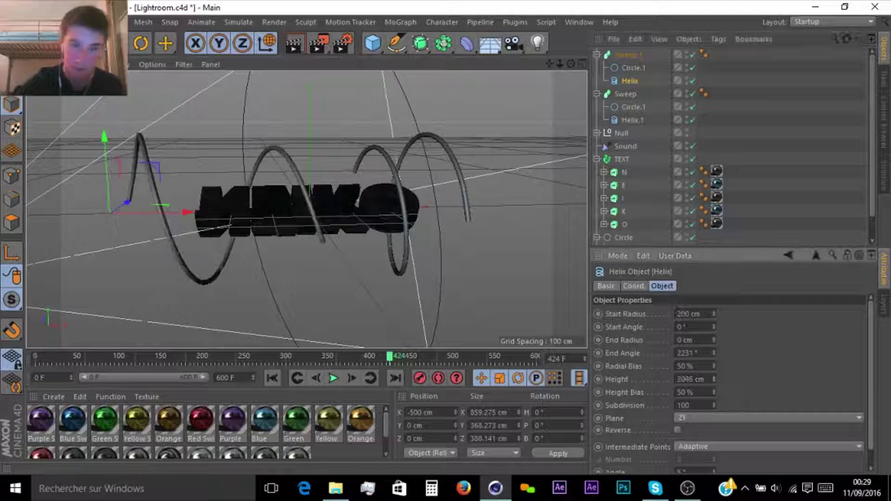
Step: Place Helix.1 at X 500 cm and give it the first Helix's height of 2794 cm
left_click(632, 120)
left_click_drag(713, 379, 713, 357)
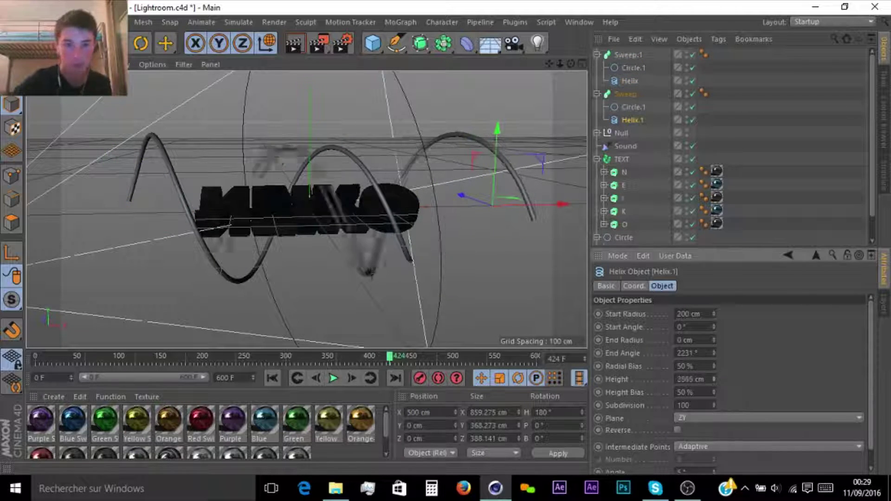
left_click(630, 81)
double_click(690, 380)
key("ctrl+c")
left_click(632, 120)
double_click(690, 379)
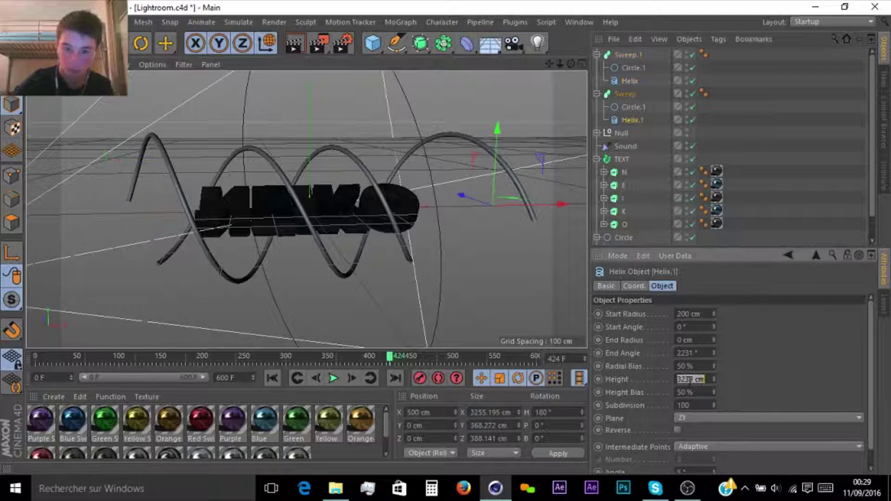
key("ctrl+v")
left_click(766, 381)
Step: Reduce the End Growth of both helix Sweep objects to 22% and try a larger End Angle on Helix.1
left_click(633, 55)
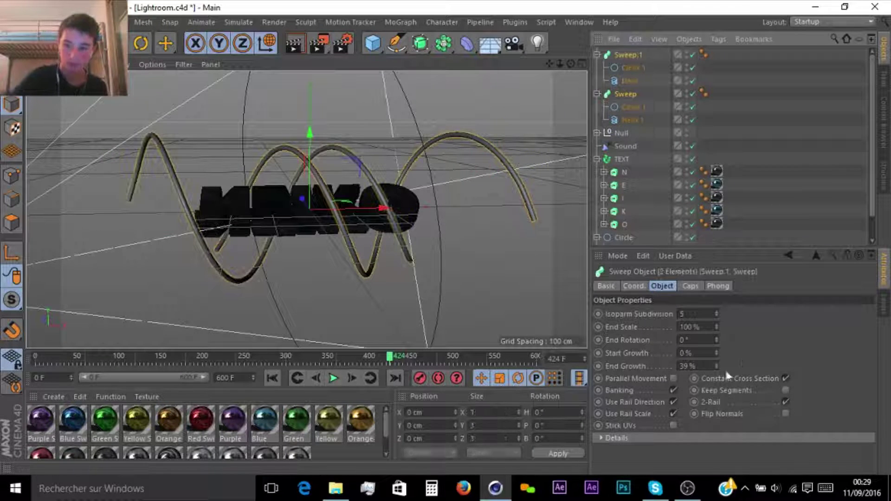
left_click_drag(717, 366, 716, 353)
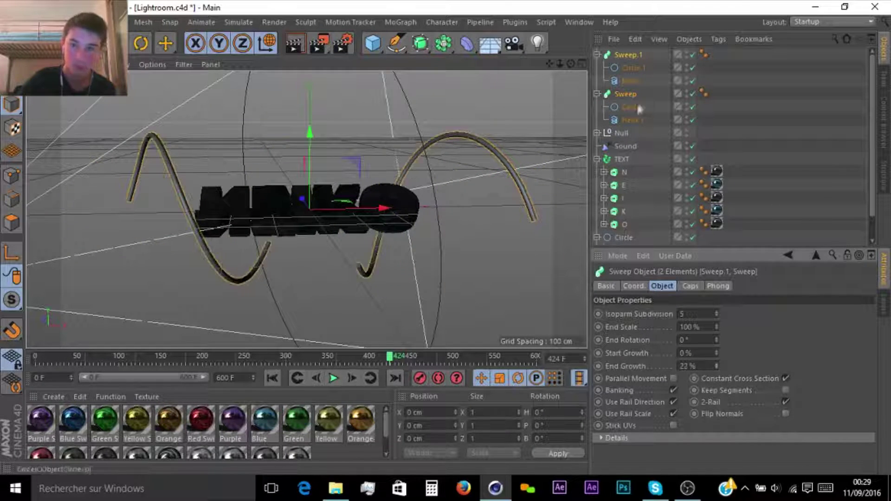
left_click(630, 119)
left_click_drag(714, 355, 714, 348)
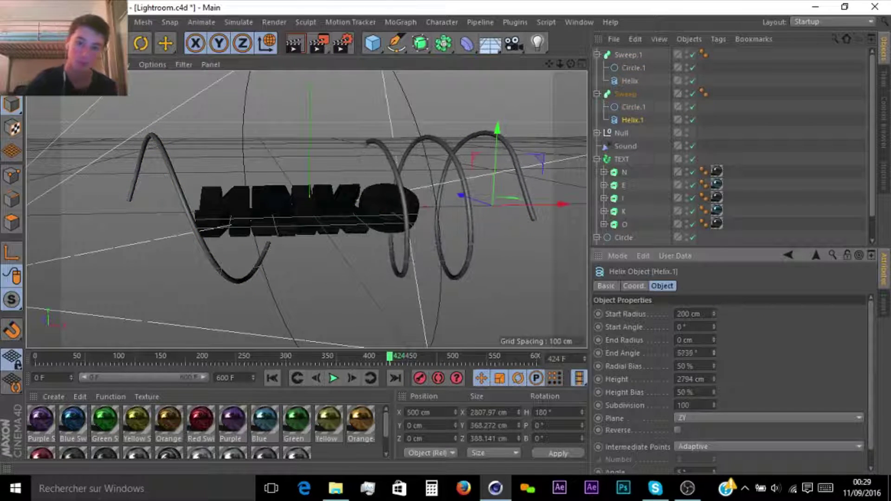
Step: Delete both helix Sweep objects together with their splines
left_click(629, 55)
left_click(625, 95, "ctrl")
key("Delete")
Step: Browse in the file-opening dialog from the Zak'Arts Spline pack 3 folder to the Zak'Arts Splines folder
key("ctrl+shift+o")
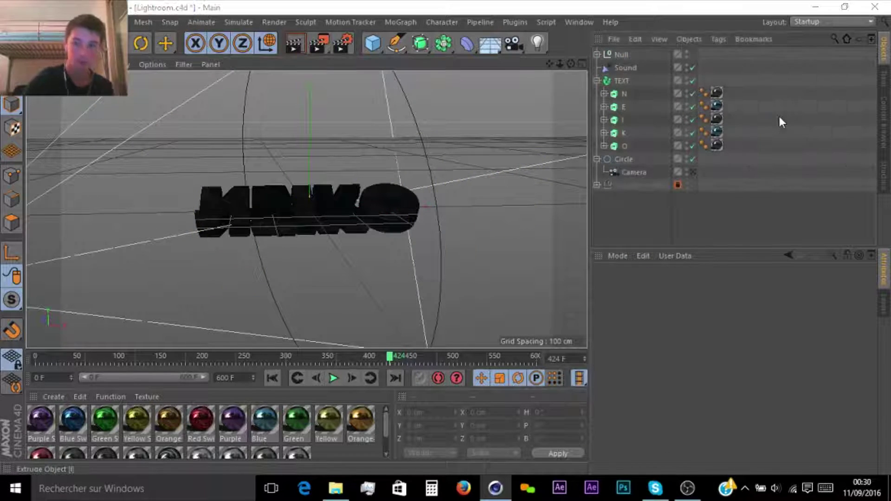
left_click(181, 46)
scroll(178, 204, "down", 3)
double_click(189, 188)
double_click(182, 161)
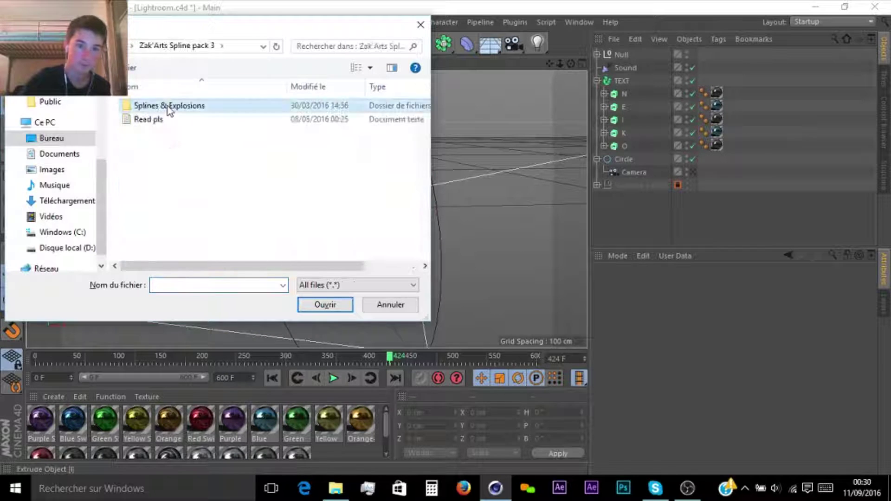
key("alt+Left")
key("alt+Left")
key("alt+Left")
key("alt+Left")
key("Up")
key("Return")
Step: Open spline file 2 from the Splines folder and preview its animation
key("Down")
key("Down")
key("Down")
key("Down")
key("Down")
key("Down")
key("Down")
key("Down")
key("Down")
key("Down")
key("Down")
key("Down")
key("Down")
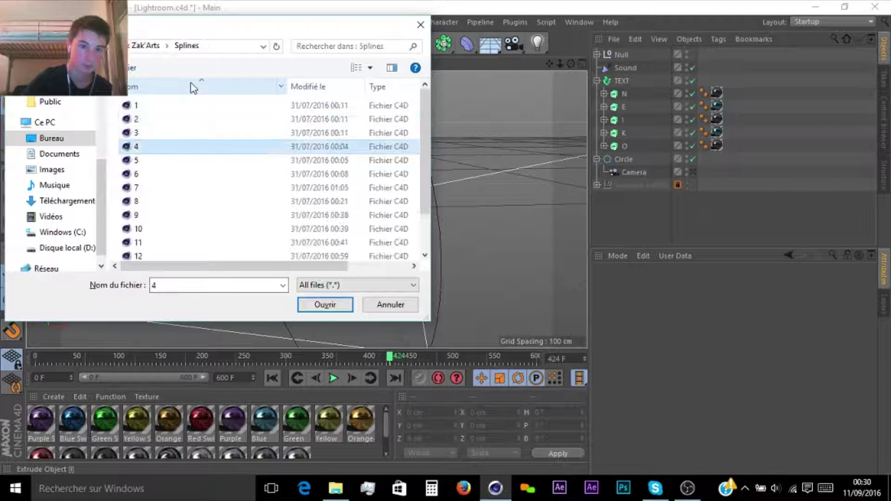
key("Return")
left_click(333, 378)
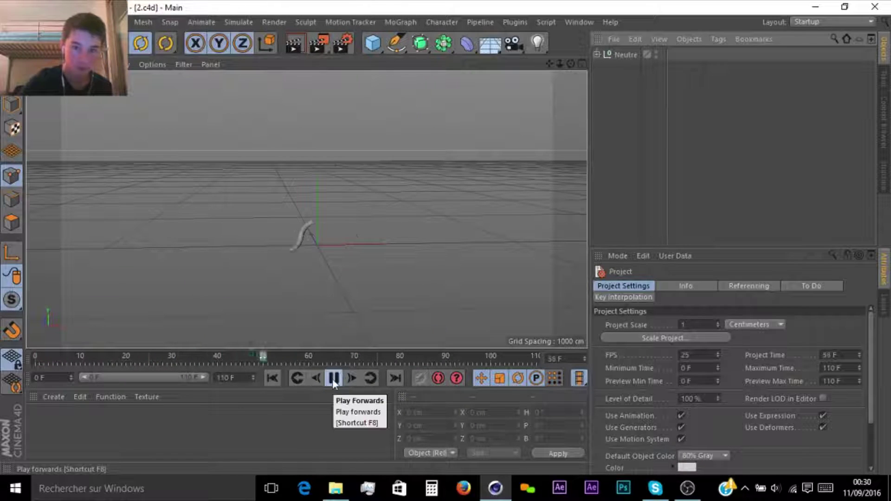
left_click(332, 379)
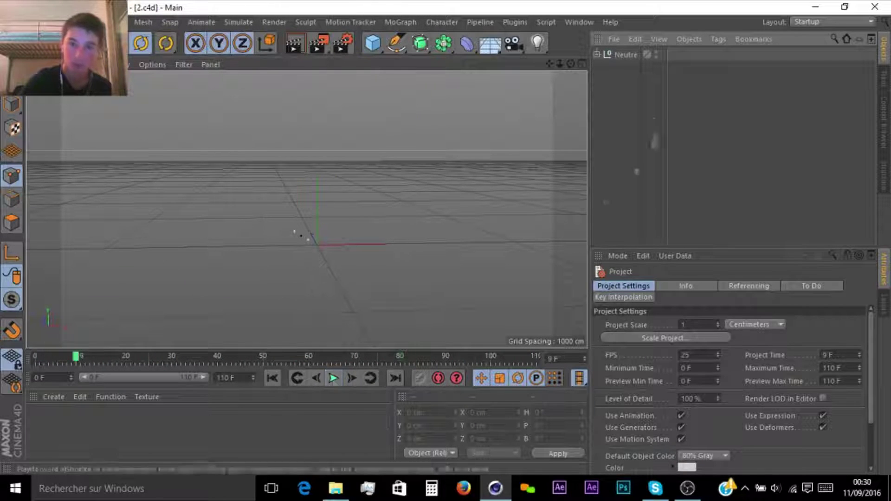
Step: Copy the Neutre null from 2.c4d into the Lightroom scene
left_click(617, 55)
left_click(579, 22)
left_click(615, 356)
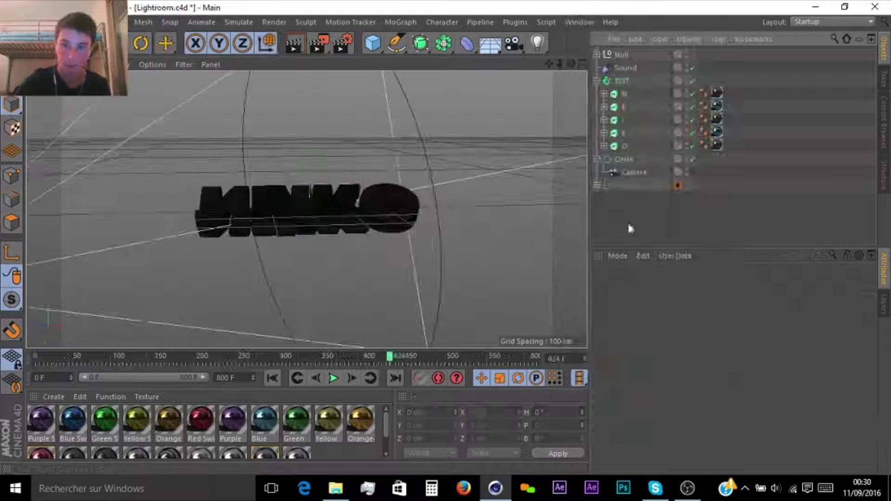
Step: Retime the keyframes of Extrusion contrôlée.5 and Extrusion contrôlée.7 together and play the result
left_click(655, 68)
left_click(652, 105, "ctrl")
left_click_drag(228, 357, 187, 336)
left_click_drag(281, 363, 111, 365)
left_click(332, 379)
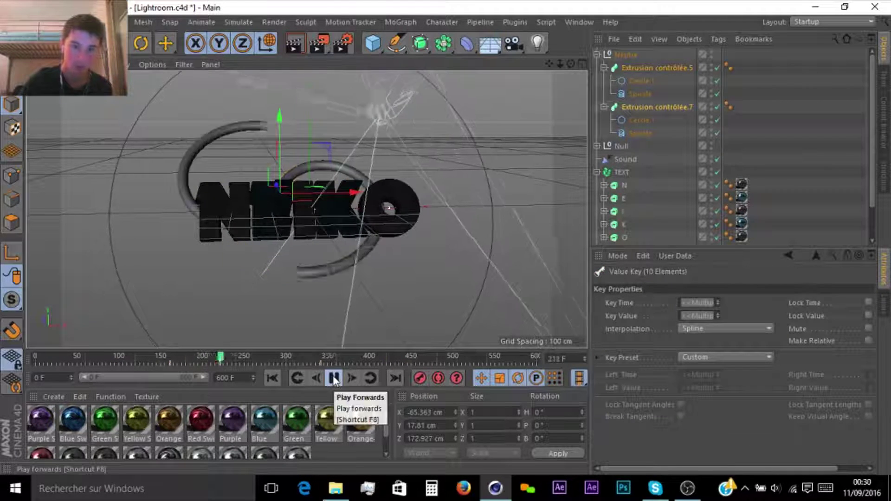
Step: Copy the N letter's black material to Extrusion contrôlée.5 and the E letter's blue material to Extrusion contrôlée.7
left_click_drag(741, 198, 743, 107, "ctrl")
left_click_drag(741, 185, 744, 69, "ctrl")
left_click_drag(338, 357, 145, 356)
Step: Select the keyframes of both textured Extrusion contrôlée sweeps and shift them earlier in the timeline
left_click(655, 107)
left_click(657, 69, "ctrl")
left_click_drag(162, 365, 378, 371)
left_click_drag(340, 366, 289, 377)
Step: Play the animation and watch it through the scene's Camera
left_click(334, 377)
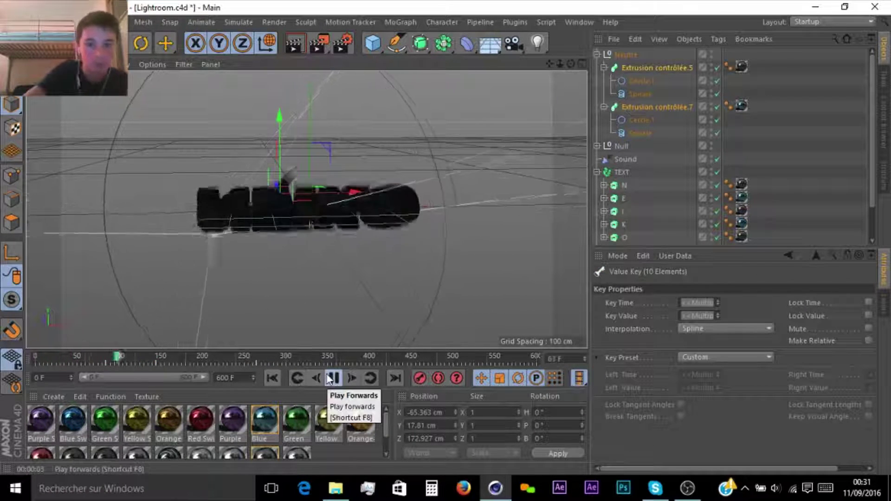
scroll(724, 214, "down", 3)
left_click(718, 226)
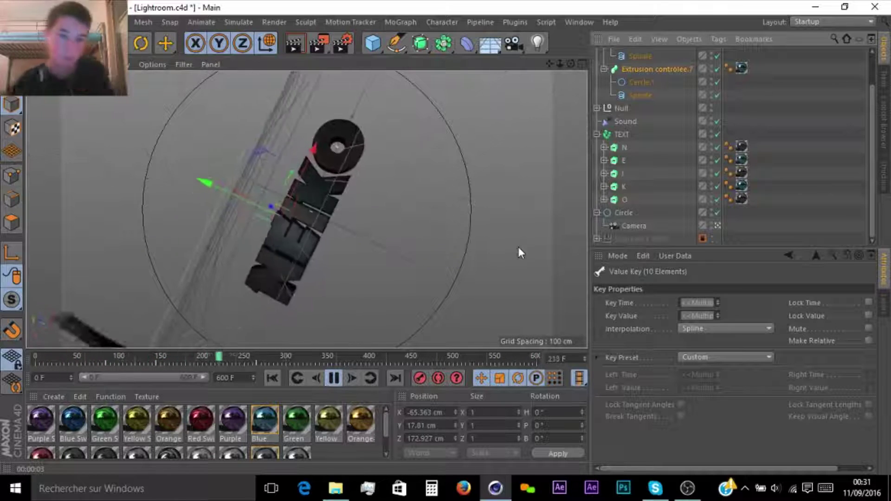
left_click(334, 378)
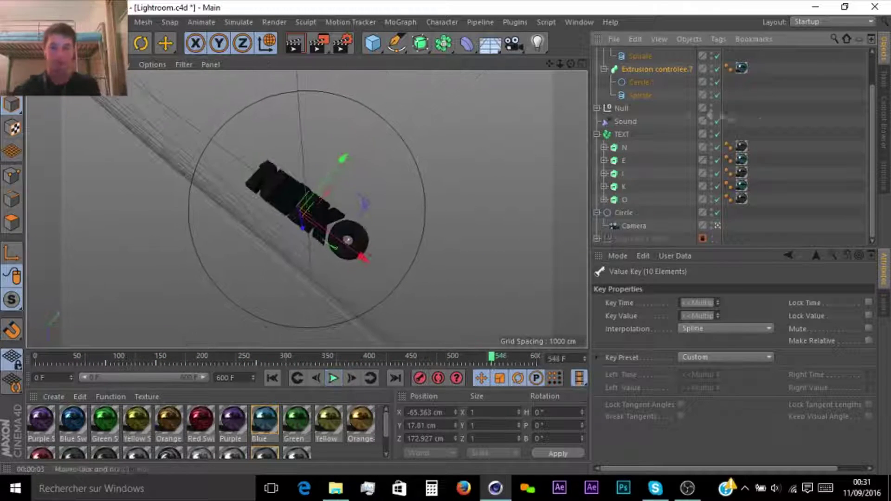
Step: Preview the spline animation in 7.c4d and copy its Neutre null into the Lightroom scene
scroll(645, 74, "up", 3)
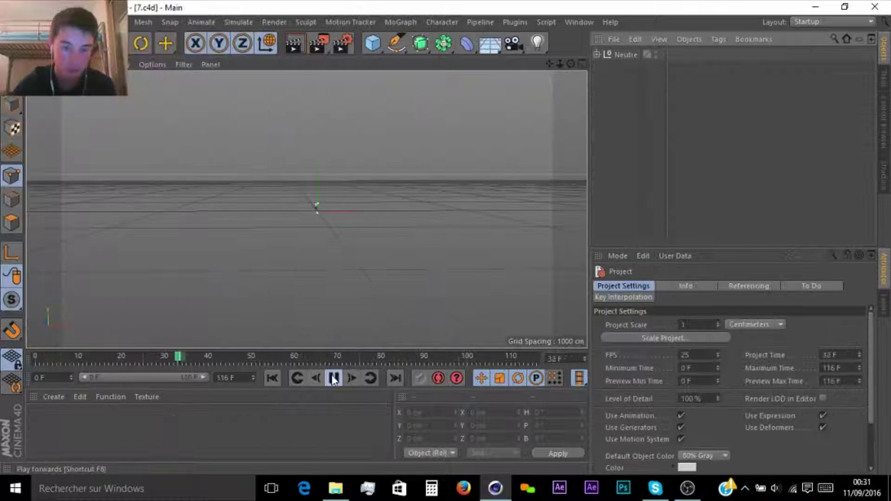
left_click_drag(493, 357, 308, 383)
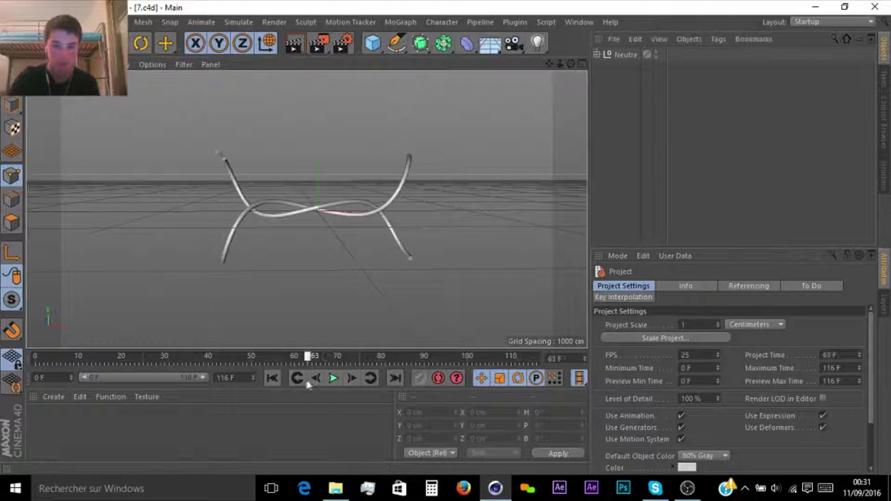
left_click(626, 54)
key("ctrl+c")
left_click(579, 22)
left_click(600, 377)
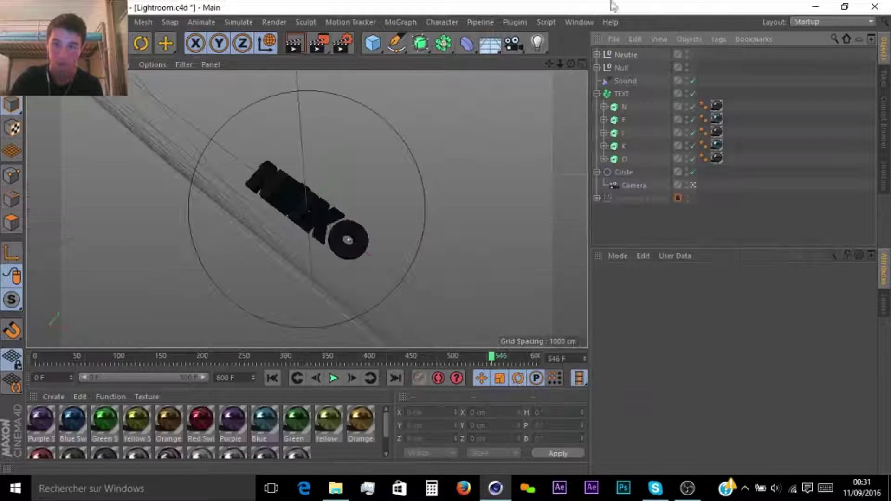
key("ctrl+v")
Step: Leave the camera view, go to frame 141 and scale down the pasted Neutre.1 null
left_click(691, 198)
left_click_drag(491, 357, 153, 357)
scroll(310, 205, "up", 8)
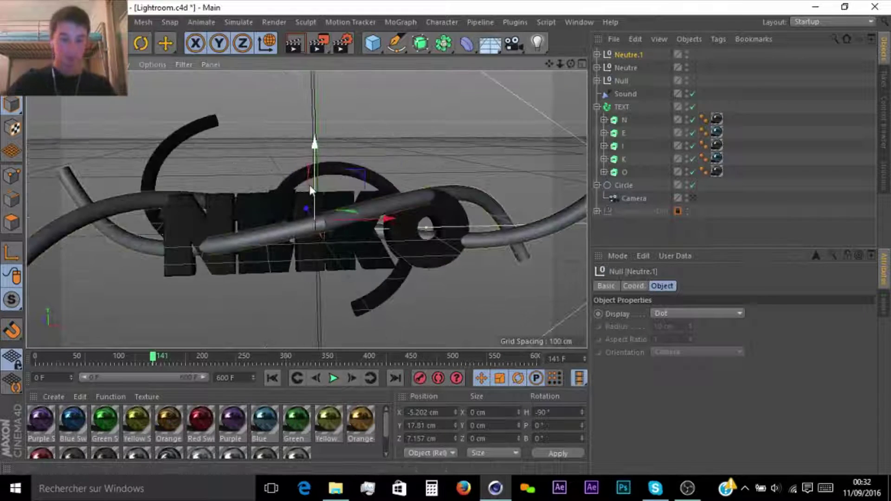
key("t")
left_click_drag(343, 267, 282, 274)
Step: Try scaling only the Neutre.1 null nested inside the pasted group, and undo it
left_click(597, 55)
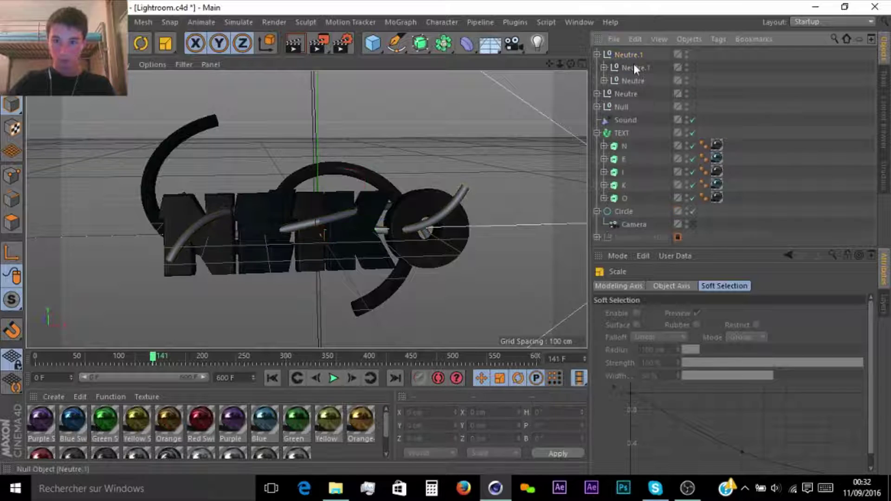
left_click(635, 67)
left_click_drag(362, 188, 521, 96)
key("ctrl+z")
Step: Inspect the sweeps nested in Neutre.1 and undo the scaling of the pasted null
left_click(603, 68)
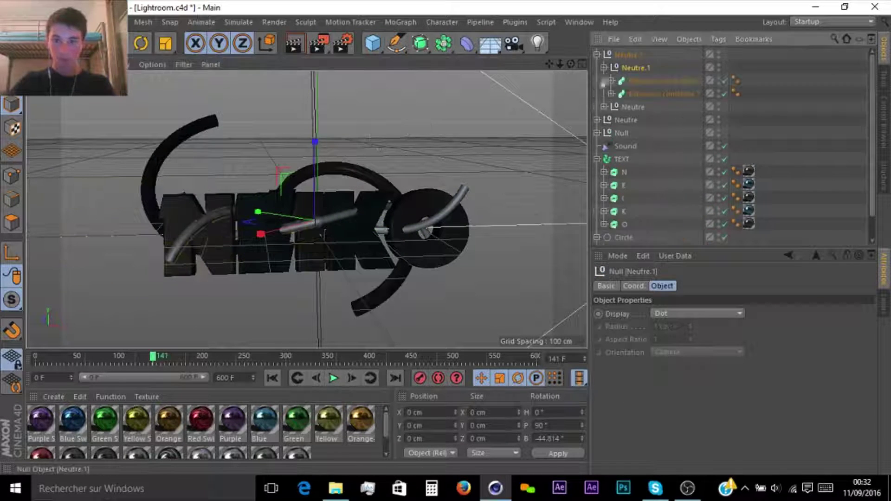
left_click(611, 81)
left_click(637, 95)
left_click(651, 108)
left_click(675, 233)
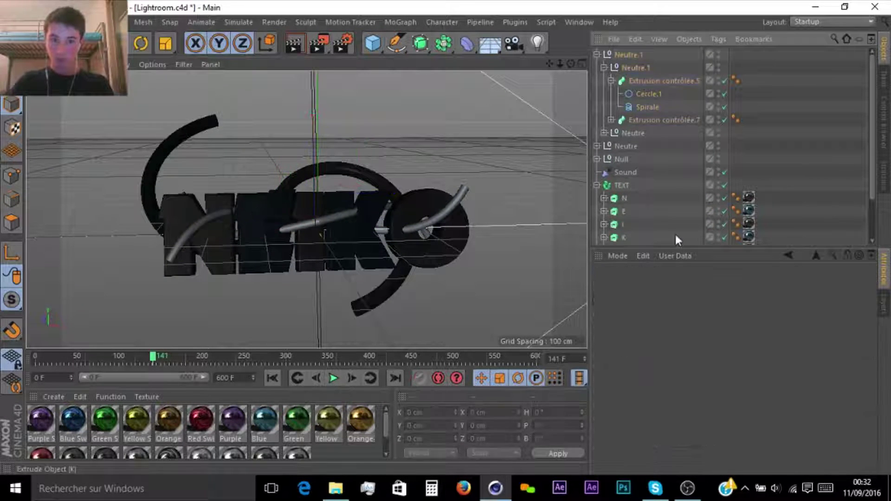
key("ctrl+z")
key("ctrl+z")
key("ctrl+z")
key("ctrl+z")
key("ctrl+z")
Step: Hide the earlier Neutre null and the Null object in the viewport
left_click(712, 94)
scroll(306, 209, "down", 3)
left_click(687, 106)
left_click_drag(687, 105, 687, 91)
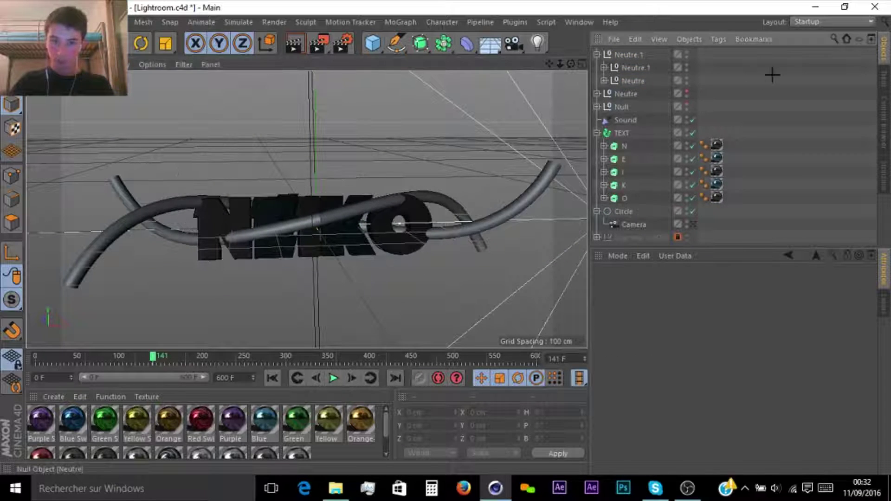
Step: Try a Radial Bias of 62% on the Spirale helices in the nested Neutre.1 sweeps at frame 148
left_click(642, 68)
left_click(604, 68)
left_click(646, 94)
left_click(611, 80)
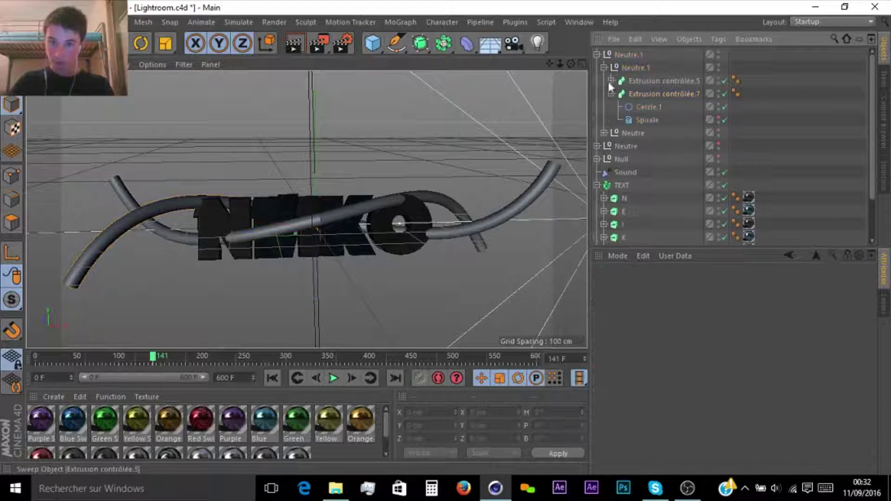
left_click(647, 107)
left_click(611, 120)
left_click(648, 146, "ctrl")
left_click_drag(119, 355, 158, 356)
left_click(659, 151)
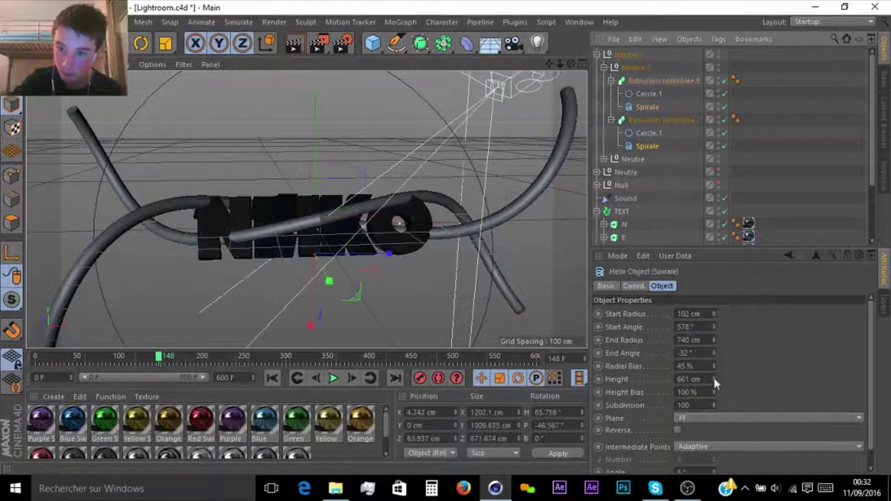
left_click_drag(713, 366, 714, 379)
left_click(638, 106)
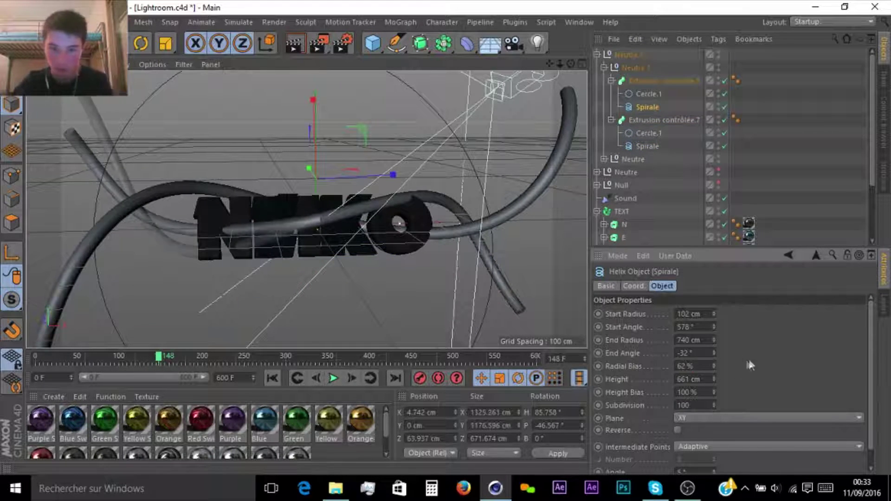
left_click_drag(572, 64, 564, 69)
left_click_drag(714, 367, 714, 395)
Step: Try scaling and rotating the outer Neutre.1 null around the text, and undo it
left_click(648, 93)
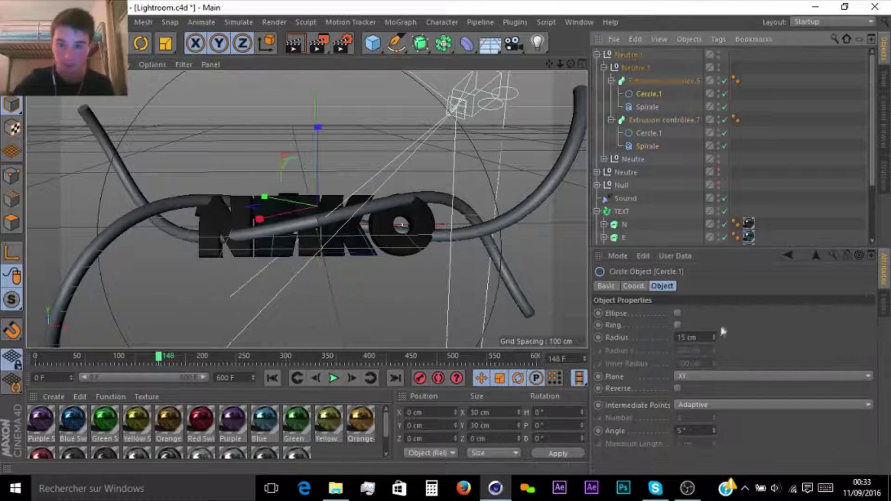
left_click(628, 54)
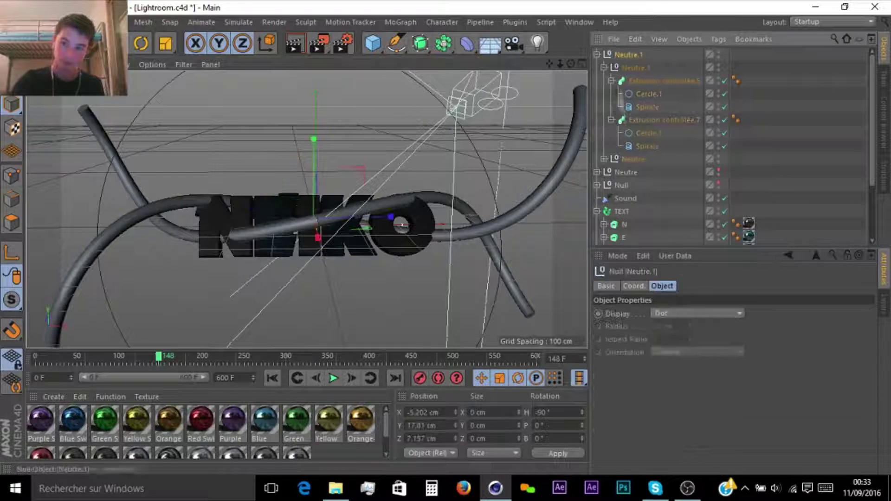
left_click_drag(362, 246, 332, 272)
left_click_drag(304, 209, 404, 200, "alt")
key("r")
key("ctrl+z")
key("ctrl+z")
Step: Set the Radius of all four Cercle.1 profiles inside Neutre.1 to 2.5 cm
key("t")
left_click_drag(571, 64, 488, 107)
left_click_drag(306, 210, 308, 198, "alt")
left_click(604, 158)
left_click(649, 224)
left_click(648, 185, "ctrl")
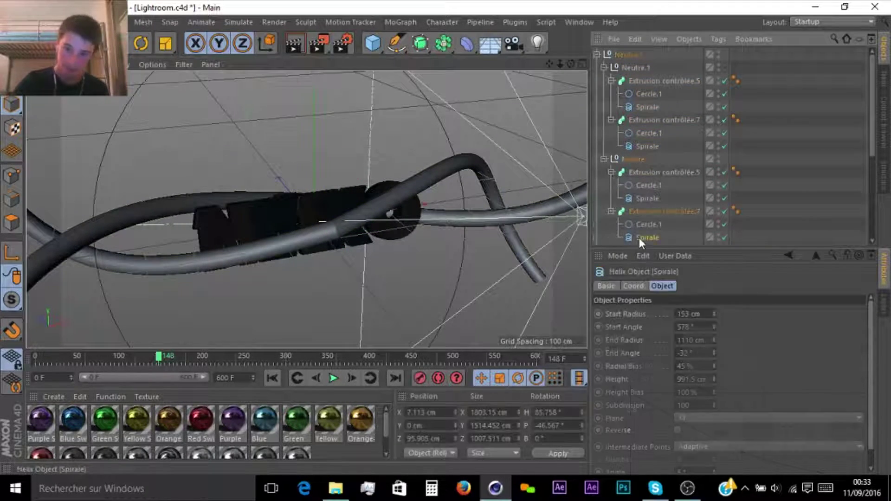
left_click_drag(714, 338, 714, 347)
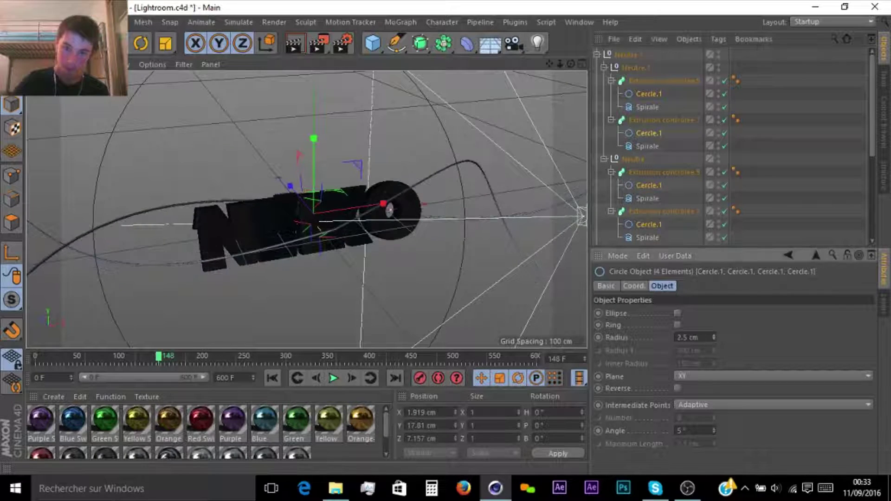
Step: Scale down the outer Neutre.1 null with its thin sweeps around the text
left_click_drag(571, 64, 534, 67)
left_click(629, 54)
left_click_drag(372, 288, 308, 299)
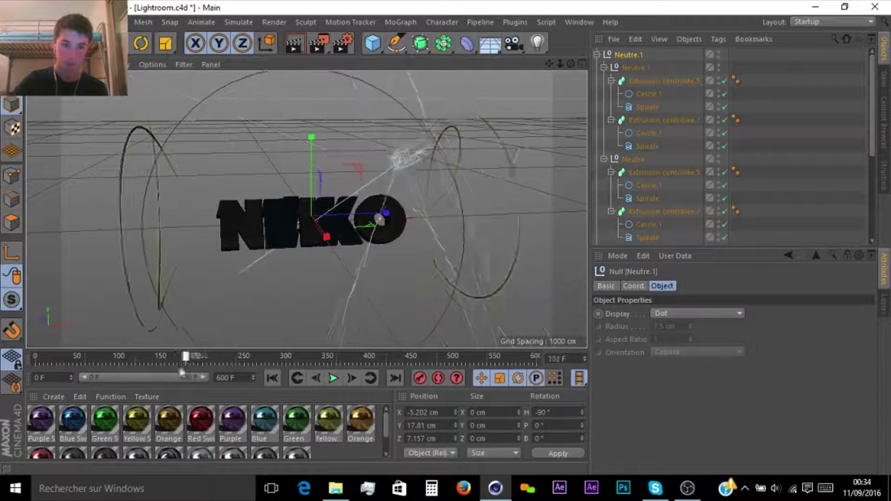
Step: Delete the outer Neutre.1 null together with all its nested sweeps
left_click(636, 145)
left_click_drag(639, 51, 638, 50)
mouse_move(571, 65)
left_mouse_down()
mouse_move(501, 69)
mouse_move(564, 66)
left_mouse_up()
key("ctrl+z")
left_click(625, 54, "ctrl")
key("Delete")
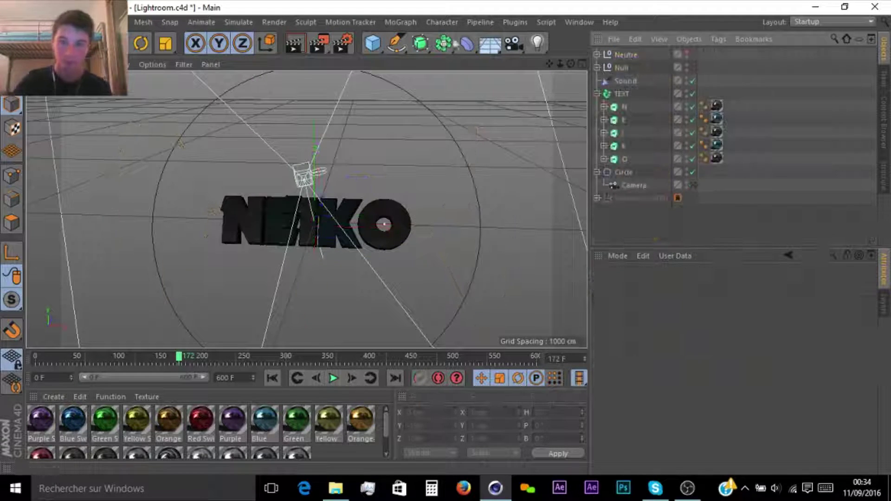
Step: Add a Helix spline in the ZY plane with a height of 1062 cm and move it to X -460 cm
left_click_drag(397, 43, 483, 103)
left_click(715, 418)
left_click(715, 440)
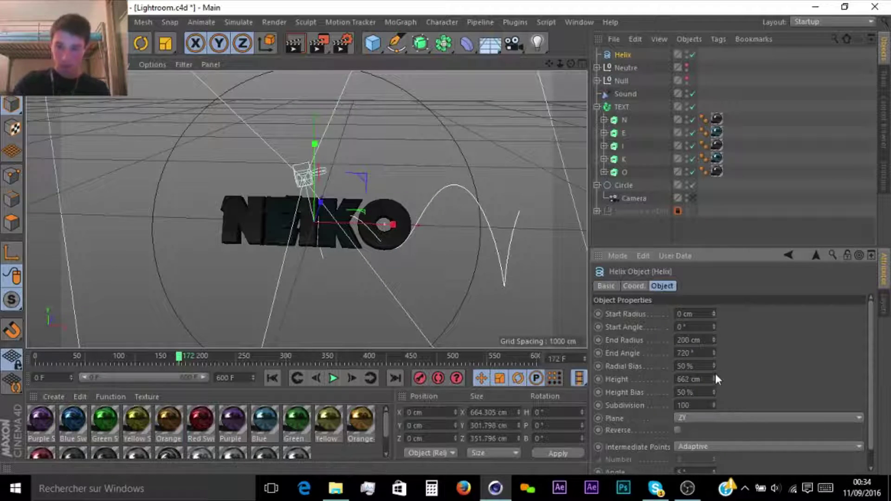
left_click_drag(714, 376, 715, 188)
left_click(387, 219)
left_click_drag(283, 243, 232, 252)
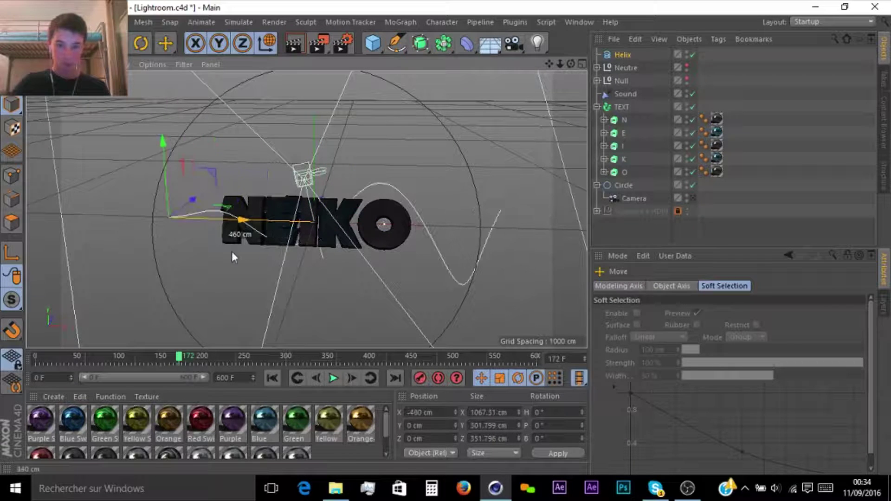
Step: Set the Helix's End Angle to 1118° and its Height to 1170 cm
left_click_drag(714, 353, 714, 304)
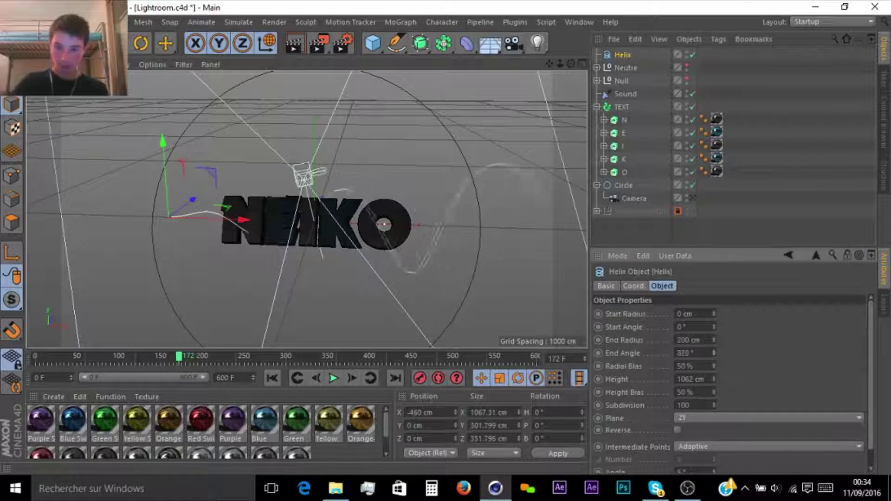
left_click_drag(570, 64, 381, 74)
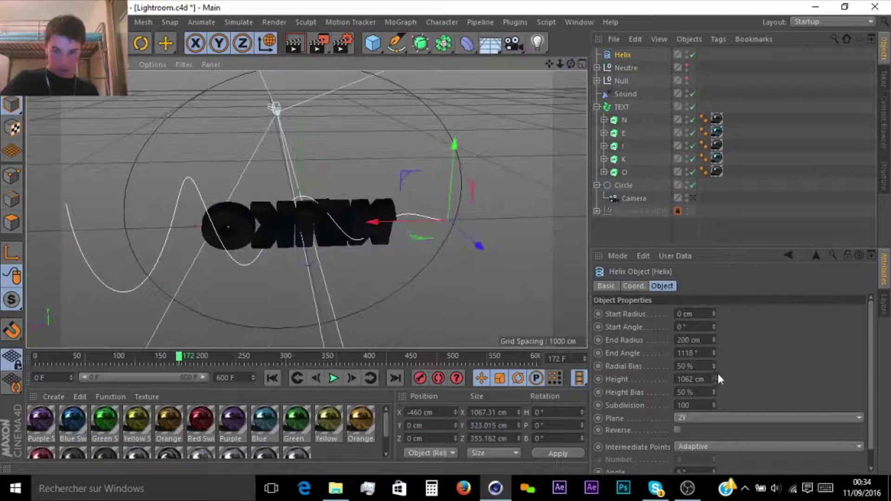
left_click_drag(715, 378, 715, 332)
Step: Move the Helix to X -810 cm and duplicate it, placing the copy at X 810 cm
left_click_drag(571, 64, 531, 67)
left_click_drag(432, 232, 521, 239)
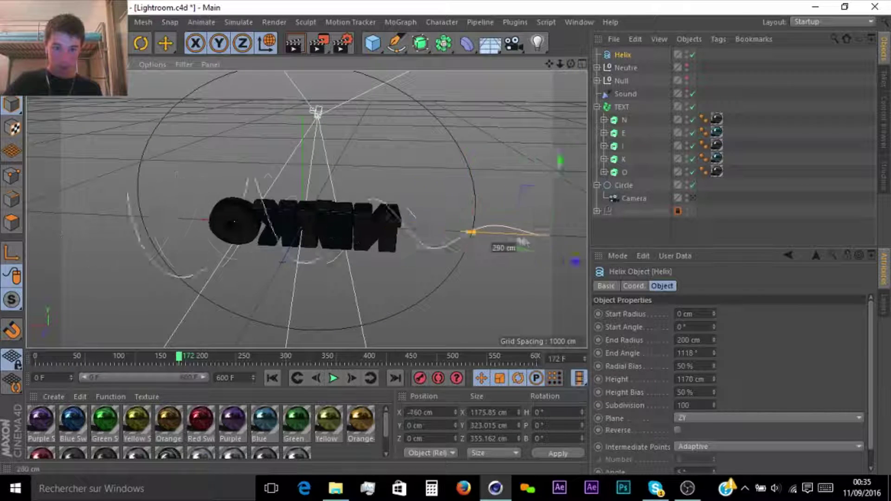
key("ctrl+c")
key("ctrl+v")
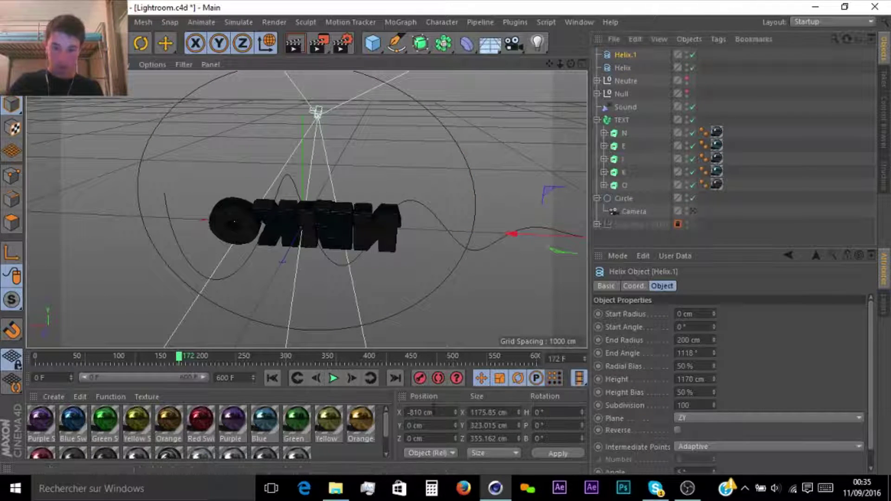
Step: Switch to Skype, send "?" in the open group chat and return to the Lightroom scene
left_click(656, 487)
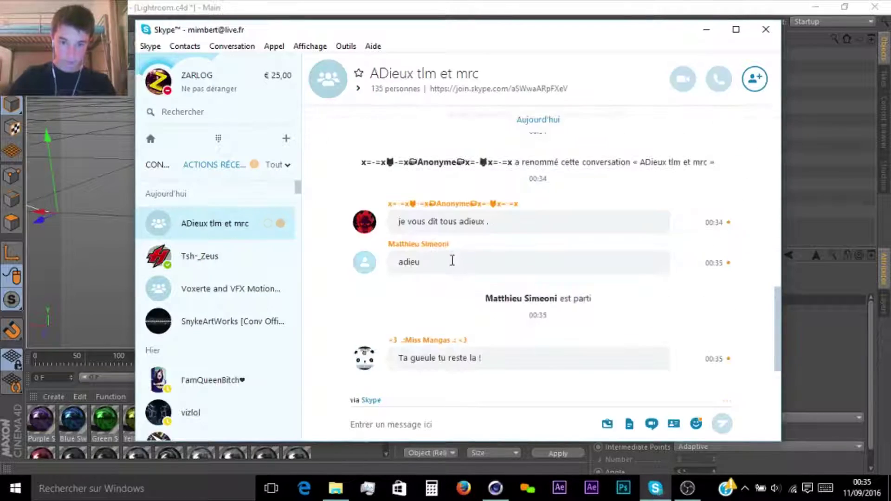
type("?")
key("Return")
left_click(467, 6)
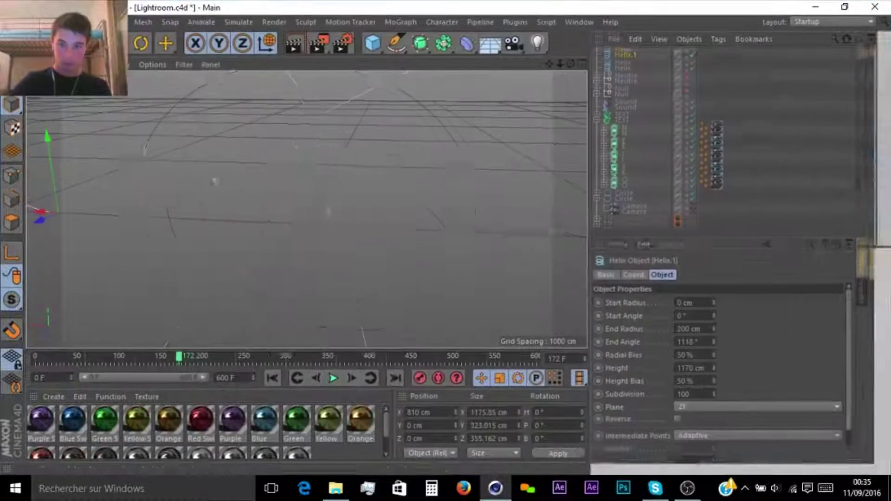
Step: Rotate the copied helix to a 180° heading, and set the End Angle of both helices to 1495°
scroll(503, 89, "down", 5)
key("r")
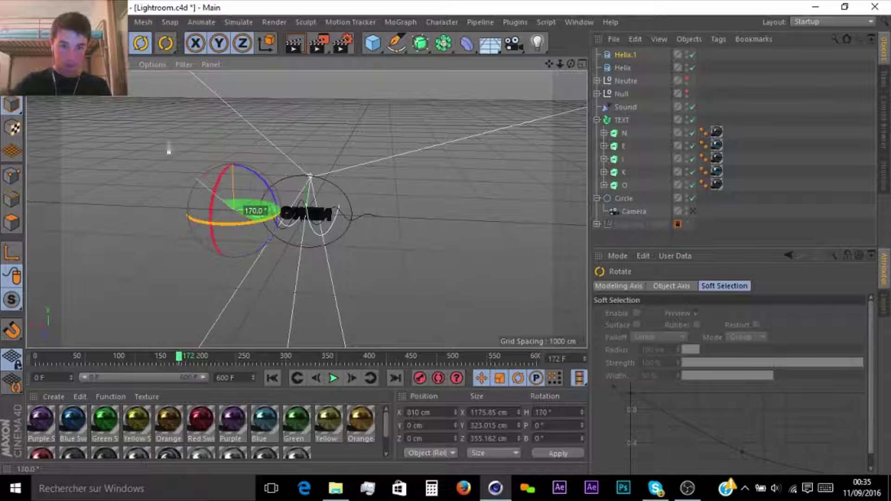
left_click_drag(560, 65, 632, 53)
left_click(405, 117)
left_click_drag(714, 353, 714, 332)
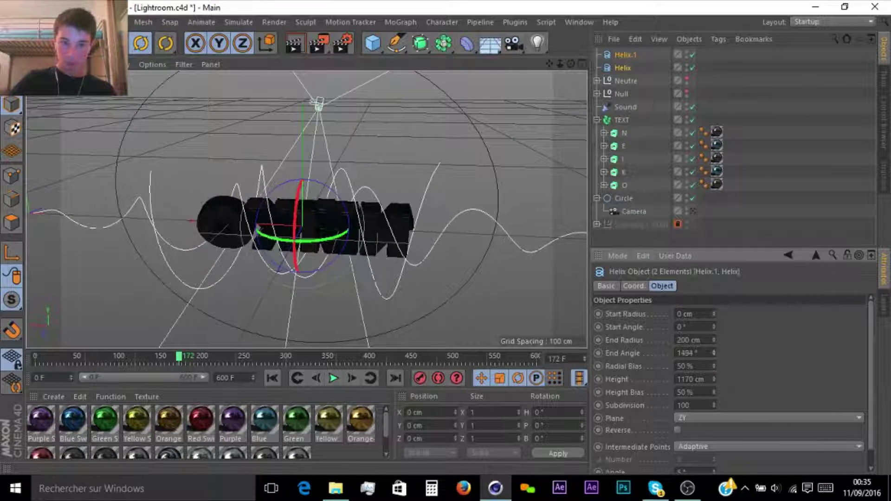
left_click(764, 112)
Step: Add a Circle spline with a radius of 5 cm and a Sweep, nesting the circle and Helix.1 inside it
left_click(396, 43)
left_click(522, 92)
left_click(420, 43)
left_click(455, 108)
left_click(629, 68)
double_click(689, 337)
type("5")
key("Return")
left_click_drag(654, 85, 631, 54)
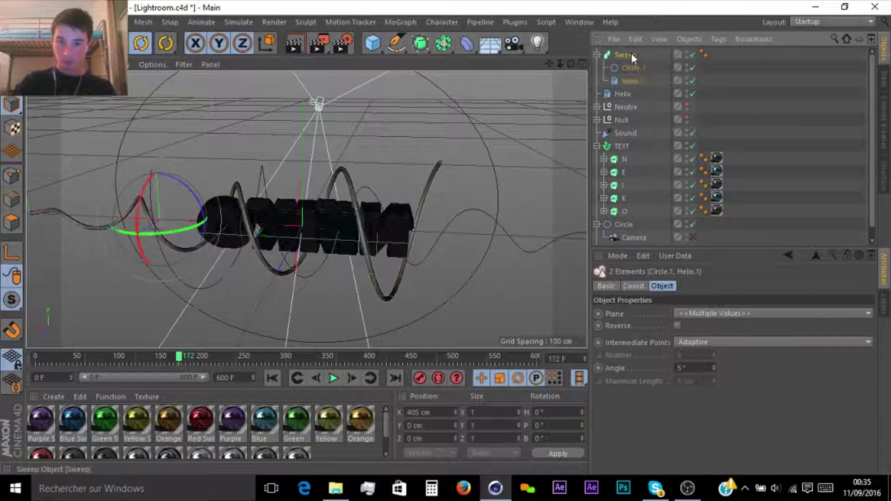
Step: Duplicate the Sweep and replace the Helix.1 inside the copy with the original Helix
left_click(631, 55)
key("ctrl+c")
key("ctrl+v")
left_click(632, 80)
key("Delete")
left_click_drag(625, 120, 632, 72)
Step: Scale both Sweep objects down together so their helices have a 160 cm End Radius and 936 cm Height
left_click_drag(571, 64, 506, 65)
left_click(622, 55)
left_click(624, 94, "ctrl")
key("t")
left_click_drag(481, 177, 381, 224)
mouse_move(571, 64)
left_mouse_down()
mouse_move(525, 51)
mouse_move(564, 65)
left_mouse_up()
Step: Keyframe Start Growth and End Growth on both sweeps, with an End Growth key of 100% at frame 575
left_click(627, 55)
left_click(625, 94, "ctrl")
left_click_drag(717, 366, 717, 369)
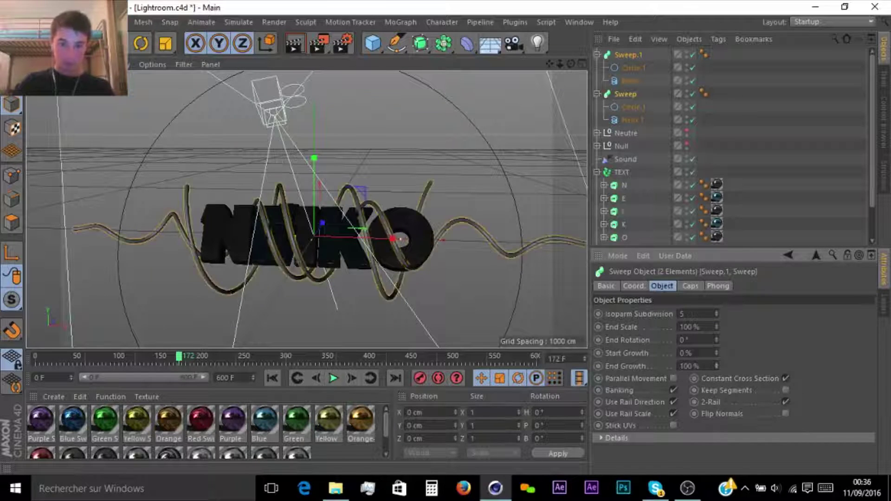
left_click_drag(179, 357, 413, 318)
left_click_drag(423, 367, 473, 343)
left_click(598, 366)
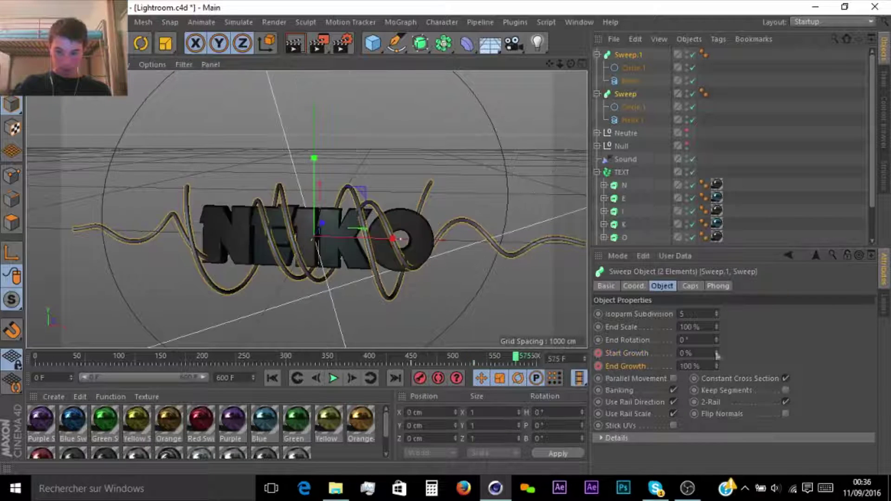
Step: Switch to Skype, read the recent messages in the group chat and return to the Lightroom scene
left_click(655, 488)
scroll(565, 187, "up", 2)
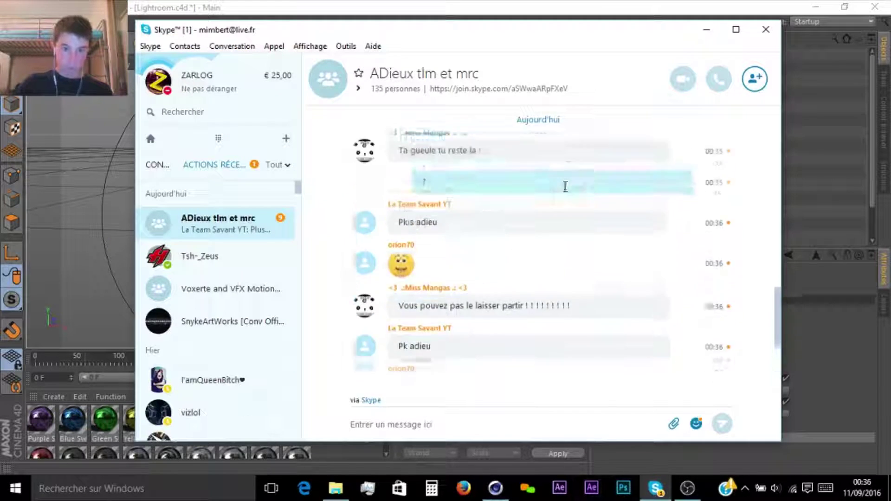
scroll(516, 191, "down", 1)
scroll(458, 213, "up", 1)
left_click_drag(515, 191, 478, 294)
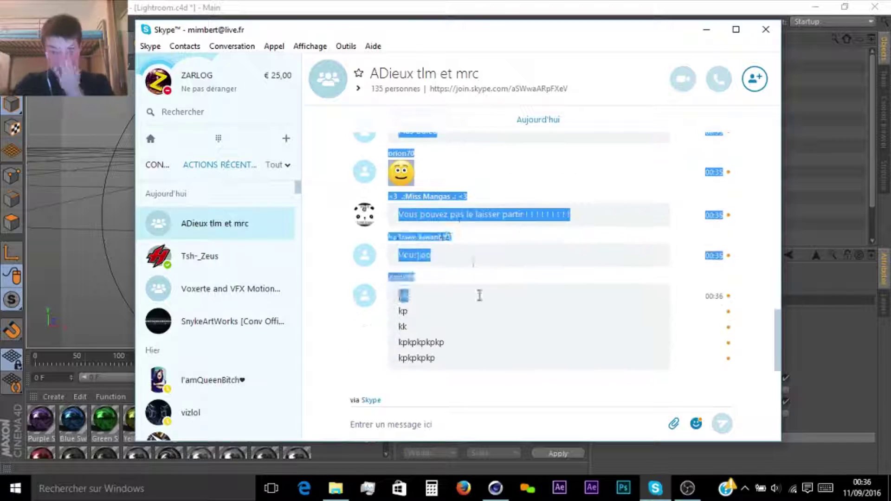
key("alt+Tab")
Step: Move the sweeps' 100% growth keys to frame 560 and preview the animation
left_click_drag(508, 367, 488, 357)
left_click(516, 363)
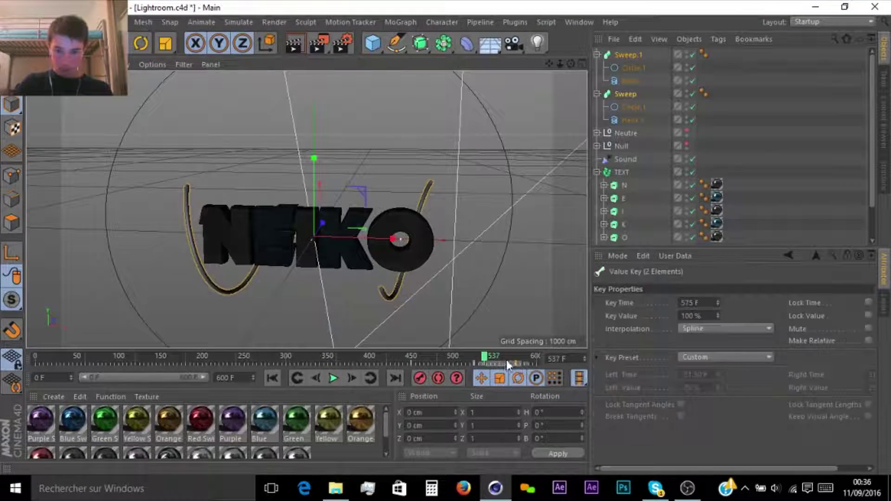
left_click(503, 360)
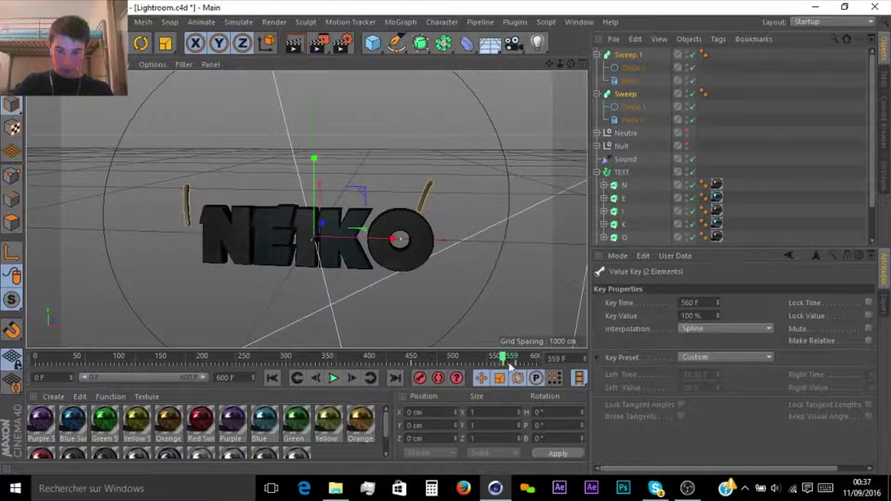
left_click(333, 378)
left_click(334, 378)
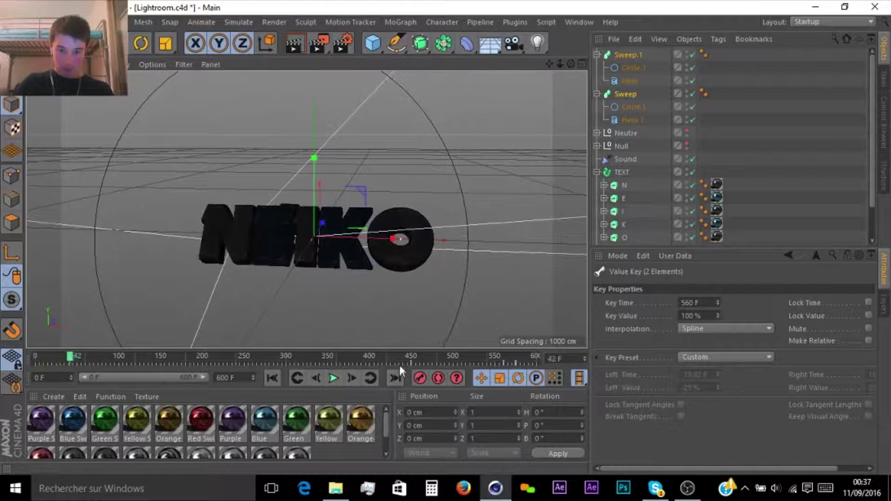
left_click(334, 379)
left_click(334, 379)
Step: Set the End Angle of both helices to 2236° and preview the sweeps
left_click_drag(491, 359, 462, 358)
left_click(632, 120)
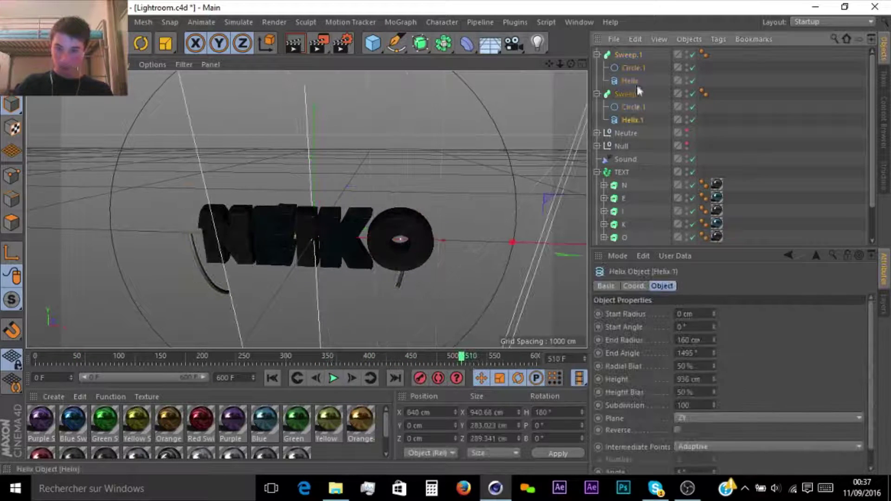
left_click_drag(713, 353, 714, 334)
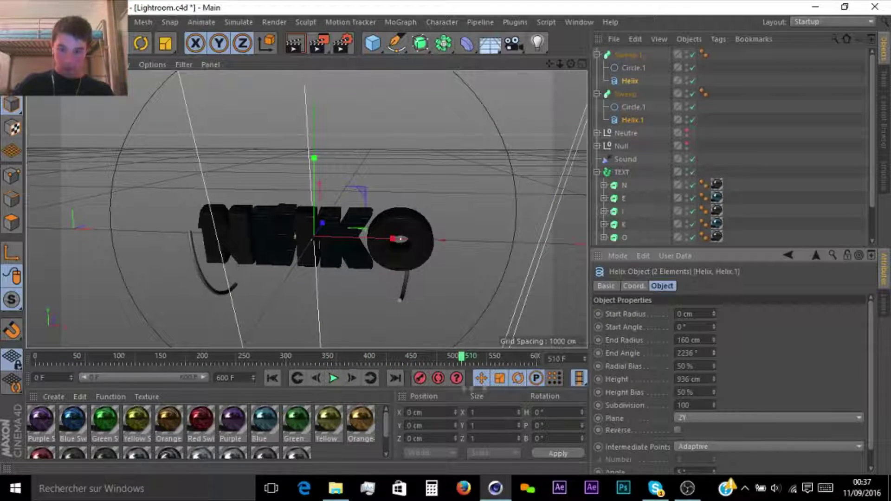
left_click(334, 378)
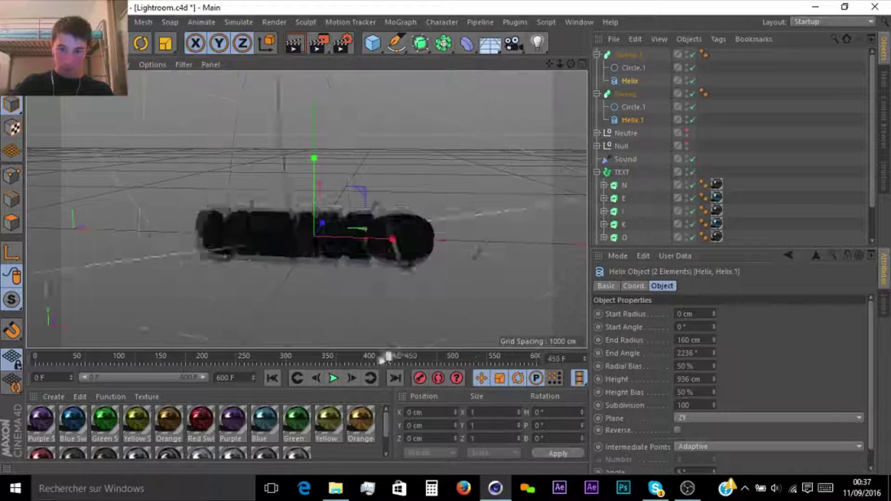
left_click(335, 379)
Step: Shift all growth keyframes of both sweeps earlier on the timeline and play the animation
left_click(628, 55)
left_click_drag(464, 365, 305, 365)
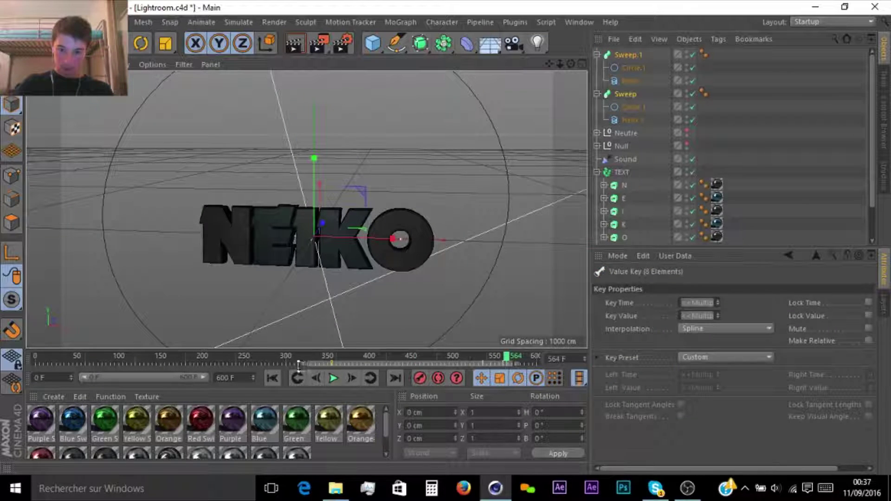
left_click(341, 376)
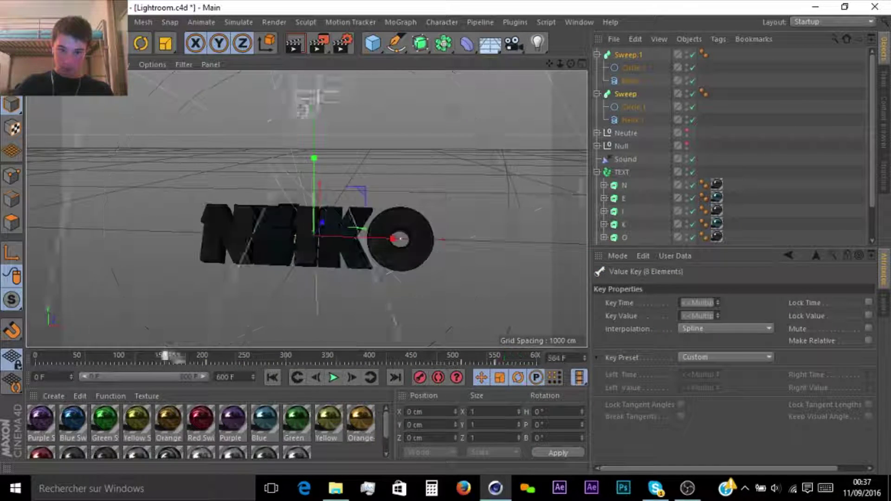
left_click(340, 376)
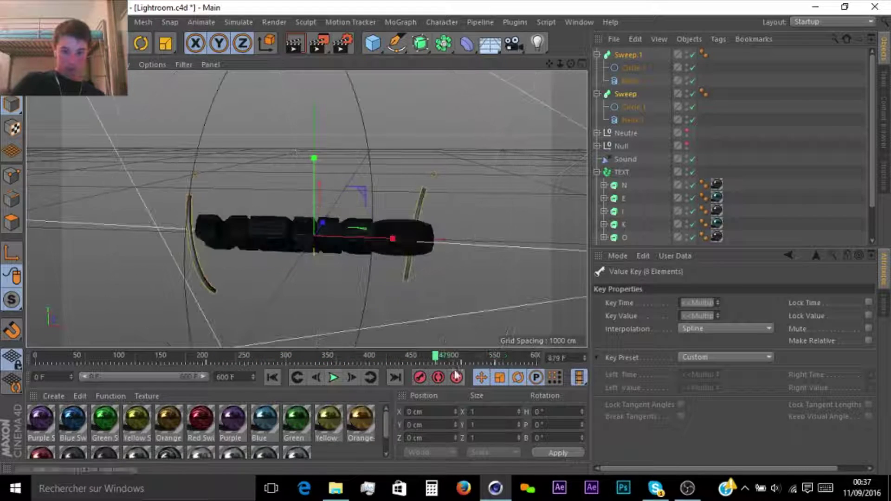
Step: Send a message beginning "mais pk il" in the Skype group chat, check the OBS recording and return to the Lightroom scene
left_click(655, 488)
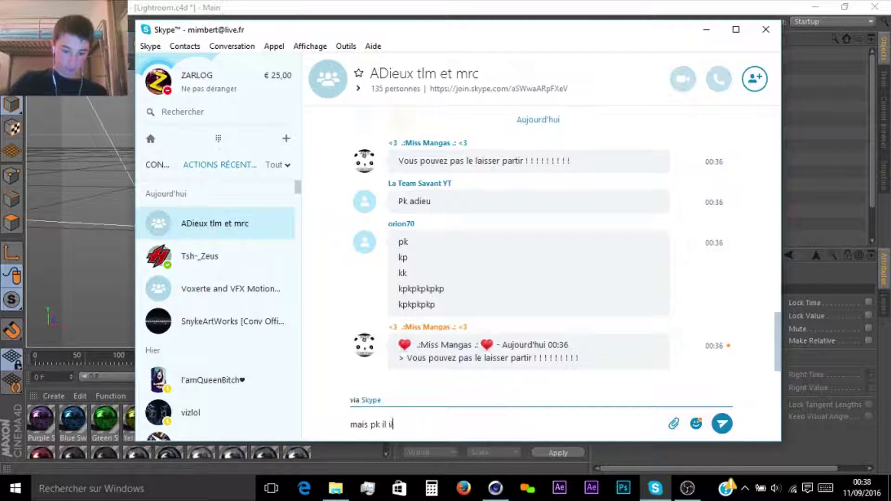
key("Return")
left_click(807, 11)
left_click(277, 377)
left_click(688, 488)
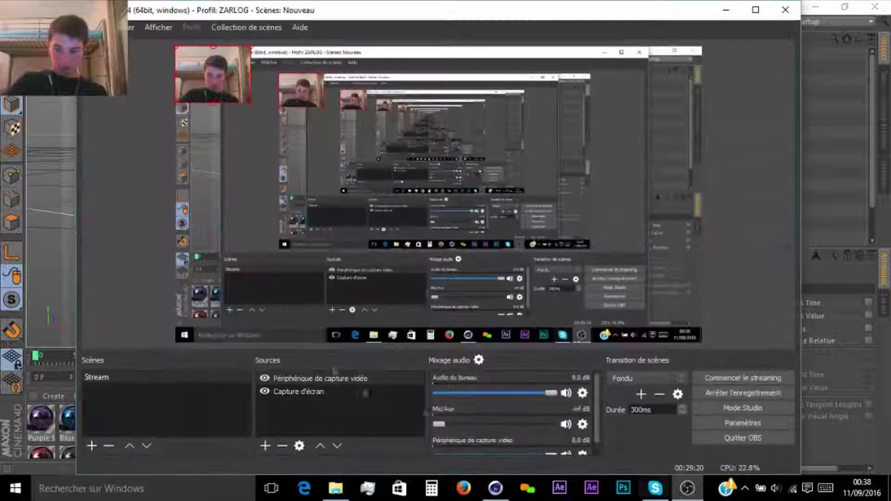
left_click(687, 488)
Step: Preview the animation and raise the End Angle of both helices to 3783°
left_click(328, 381)
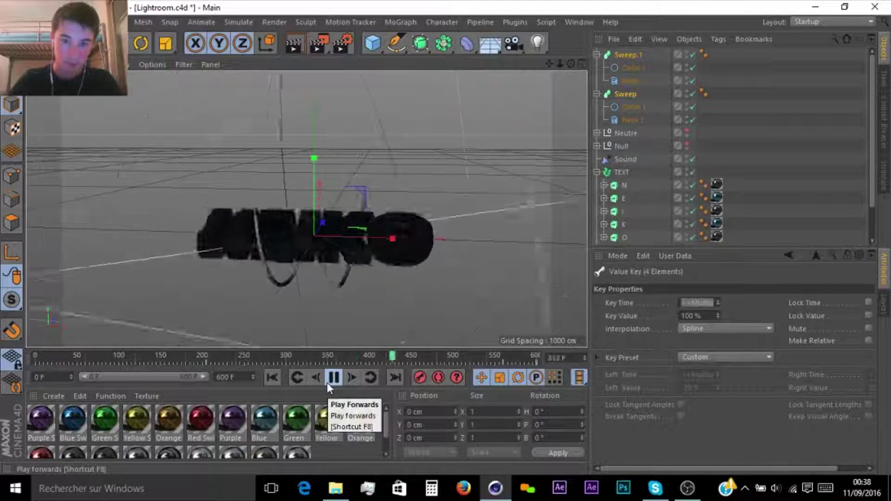
left_click(327, 383)
left_click(632, 120)
left_click(630, 81, "ctrl")
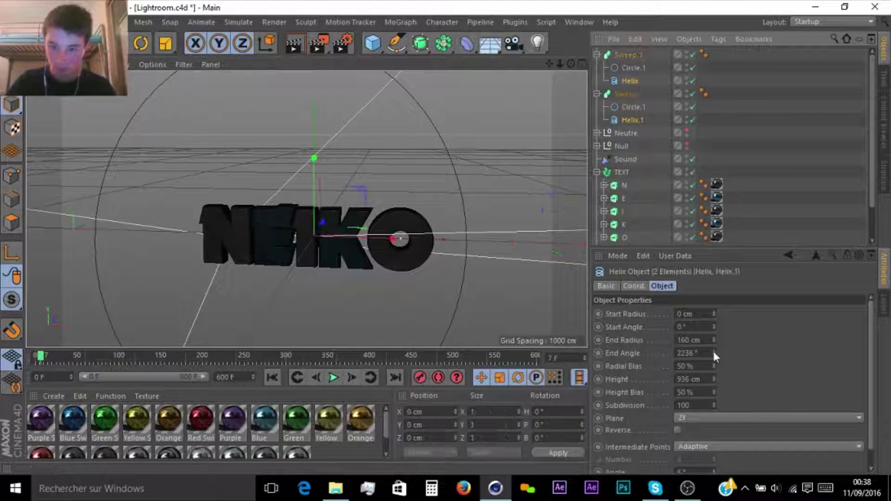
left_click_drag(195, 357, 382, 338)
left_click(455, 356)
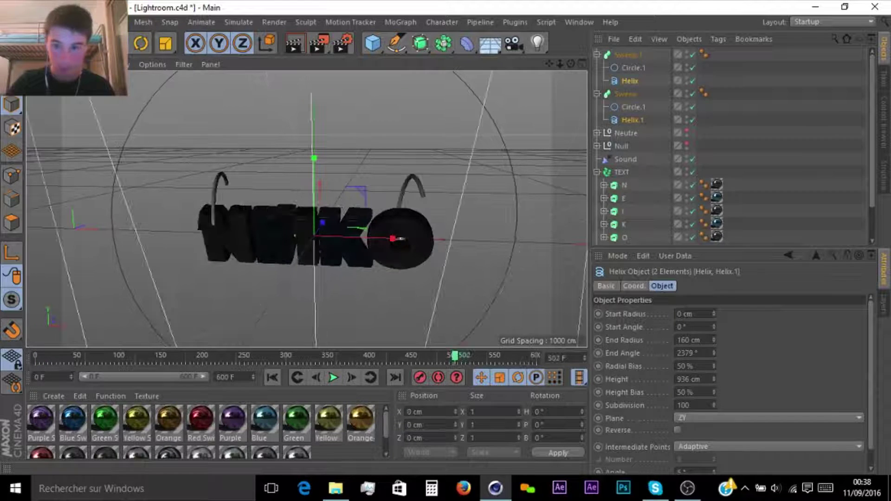
left_click_drag(473, 357, 459, 356)
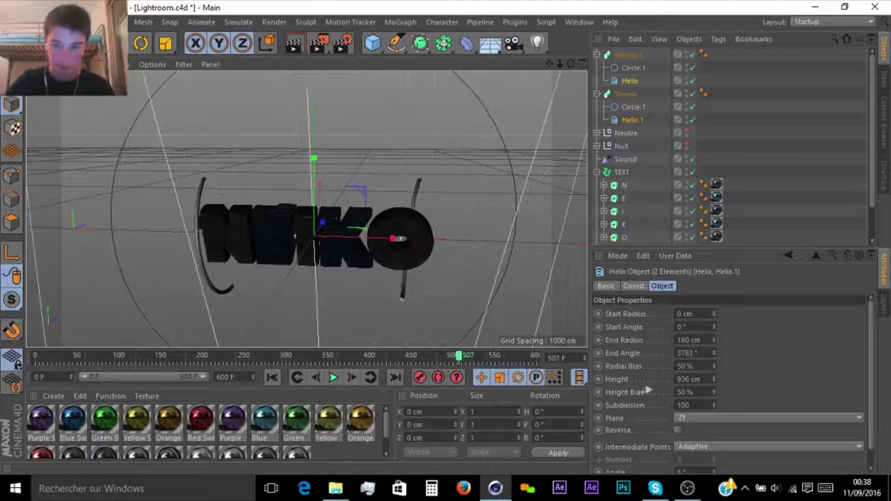
Step: Set both helices' Height to 1267 cm, End Radius to 171 cm and End Angle to 3414°
left_click_drag(714, 380, 714, 325)
left_click(365, 357)
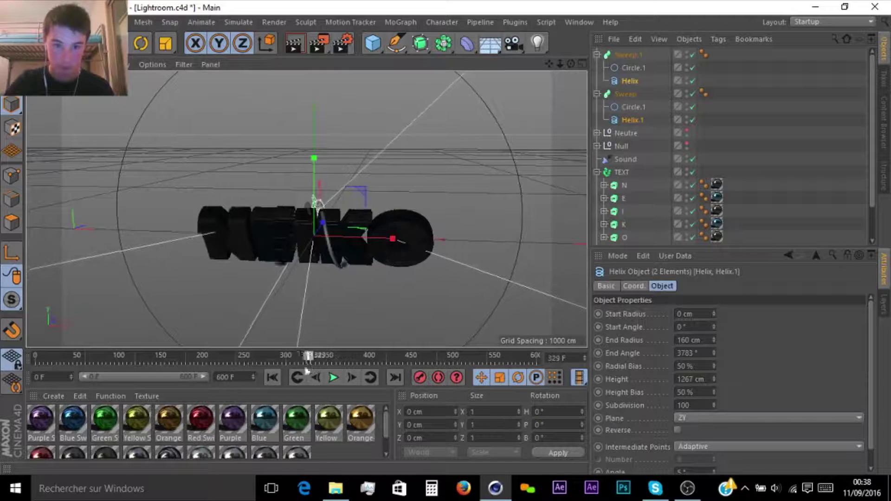
left_click_drag(713, 337, 714, 332)
left_click(656, 488)
left_click(571, 2)
left_click(337, 375)
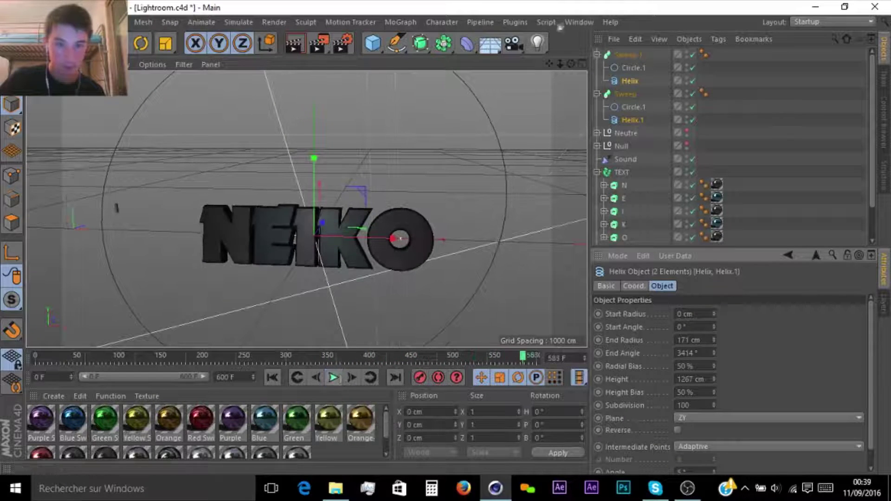
Step: Collapse the two sweeps and group them under a new null
left_click(599, 56)
left_click(597, 55)
left_click(597, 68)
left_click_drag(658, 54, 620, 71)
key("alt+g")
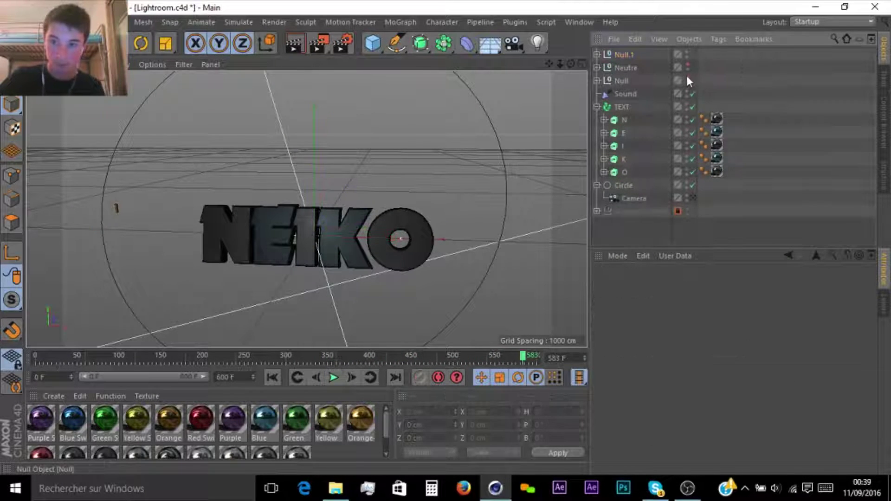
Step: Look through the scene's Camera and play the animation
left_click(694, 198)
left_click(334, 377)
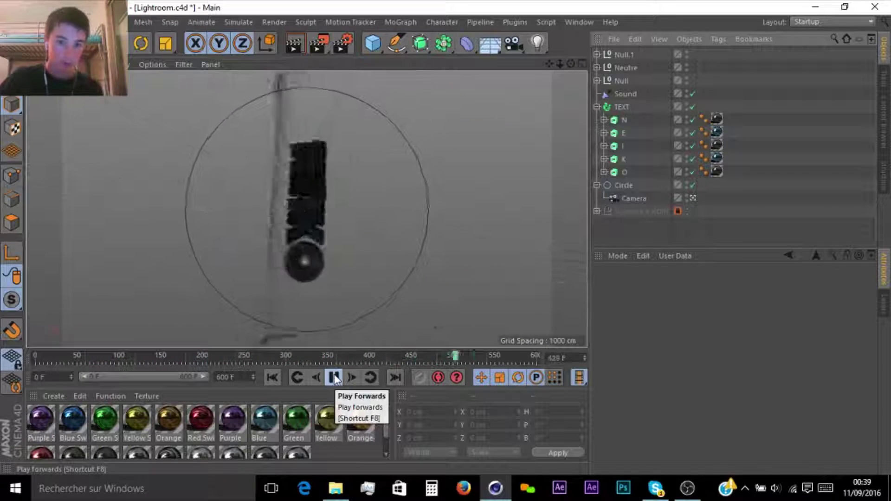
left_click(334, 377)
Step: Set the End Angle of both helices in the sweep group to 3719° and their Height to 1237 cm
left_click(598, 55)
left_click(604, 68)
left_click(604, 107)
left_click(637, 94)
left_click(640, 133, "ctrl")
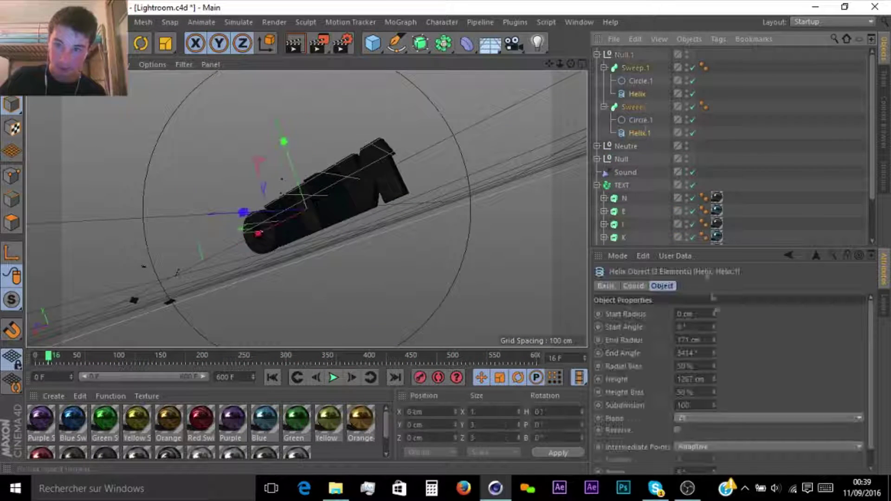
left_click(476, 359)
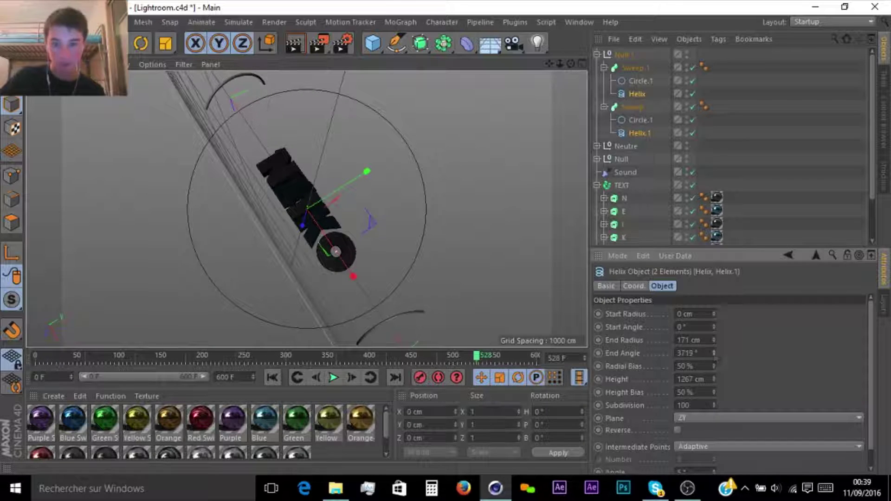
left_click_drag(477, 357, 358, 355)
Step: Glance at the Skype chat and play the animation in the camera view to check the adjusted sweeps
left_click(655, 488)
left_click(654, 489)
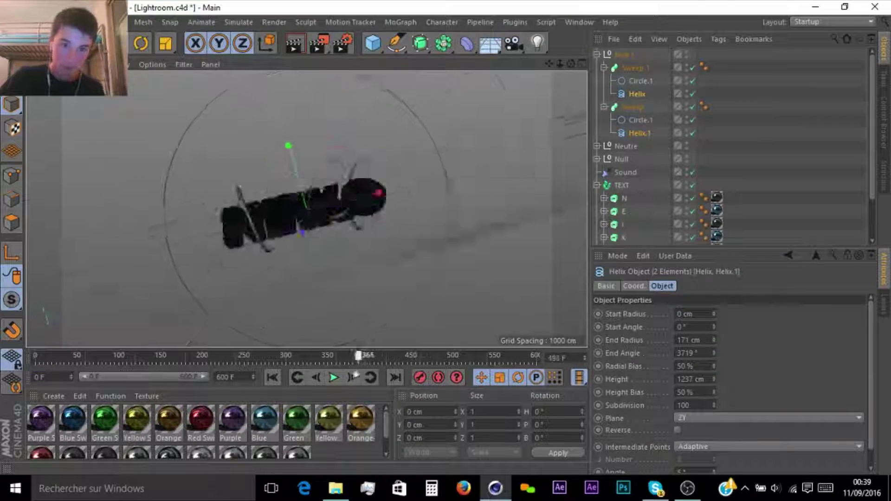
left_click(333, 377)
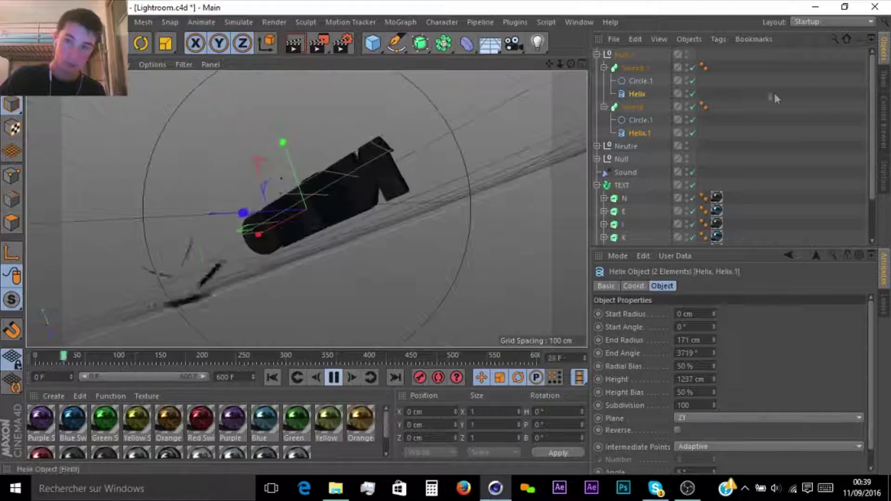
left_click(775, 90)
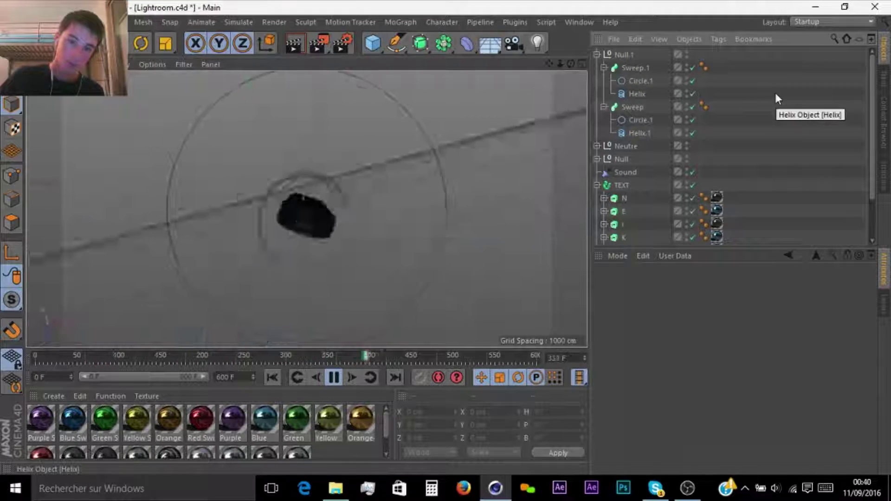
left_click(333, 378)
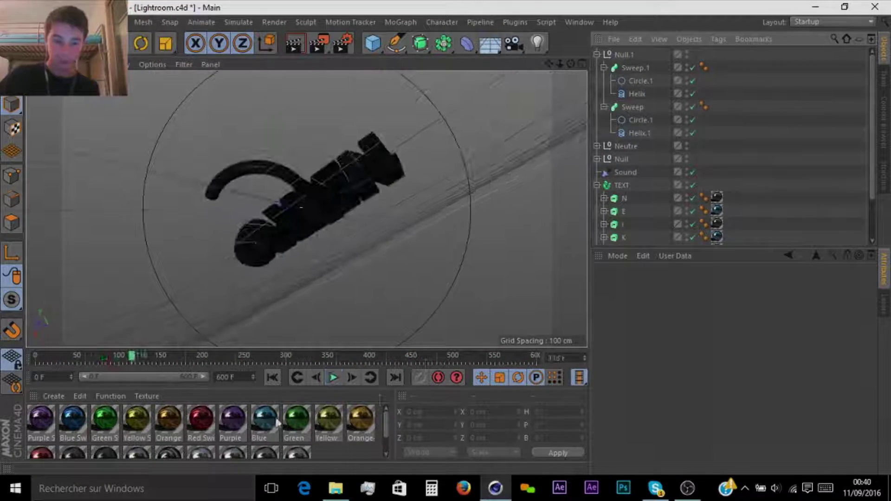
Step: Apply a material to Sweep, copy its material tag to Sweep.1 and collapse their group
left_click_drag(724, 108, 722, 107, "ctrl")
left_click_drag(717, 106, 724, 69, "ctrl")
left_click(747, 84)
left_click(604, 107)
left_click(604, 67)
left_click(597, 54)
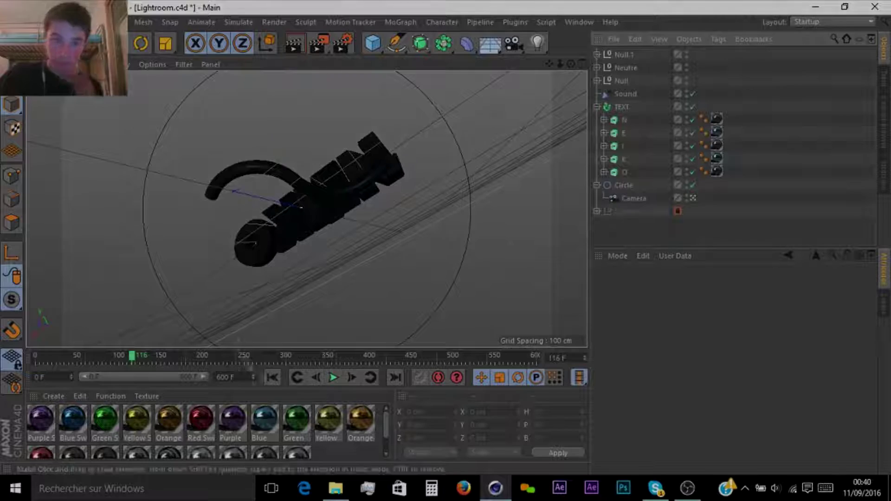
Step: Rewind to frame 0, glance at the Skype chat and play the camera animation from the start
left_click(273, 377)
left_click(686, 488)
left_click(682, 491)
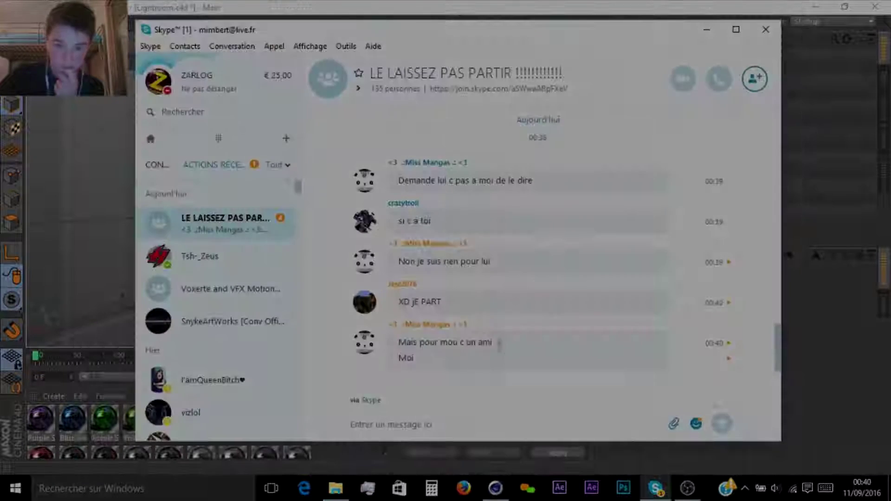
left_click(495, 488)
left_click(333, 378)
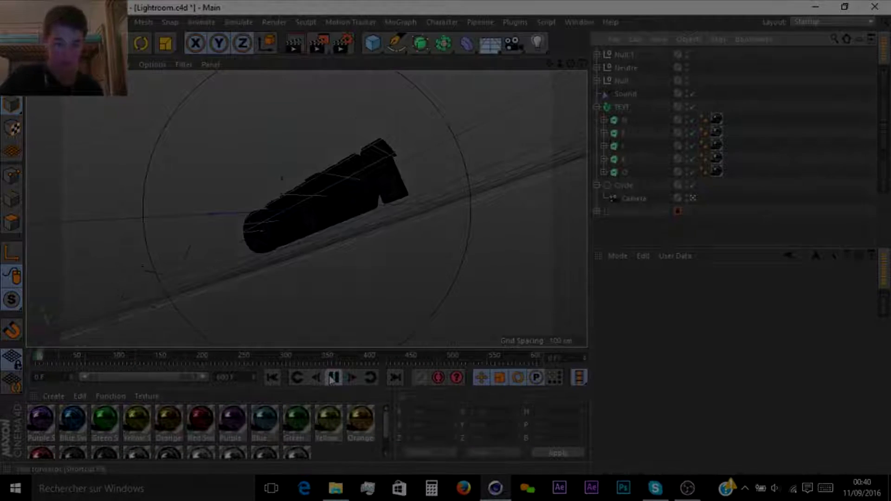